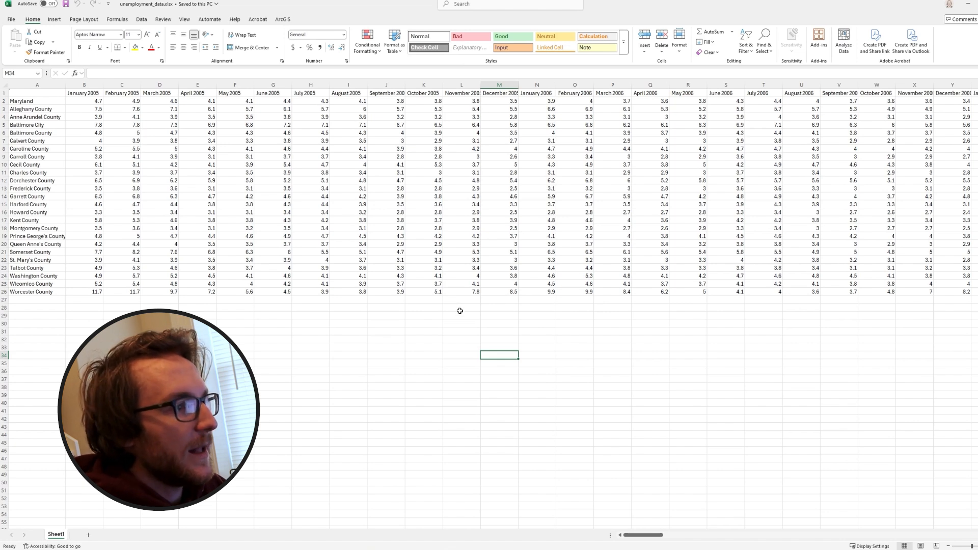
- Examine the unemployment table's monthly columns for early 2005 and its rows for Maryland and the individual counties
{"action": "mouse_move", "coordinate": [635, 534]}
{"action": "left_mouse_down"}
{"action": "mouse_move", "coordinate": [830, 523]}
{"action": "mouse_move", "coordinate": [977, 533]}
{"action": "mouse_move", "coordinate": [621, 525]}
{"action": "left_mouse_up"}
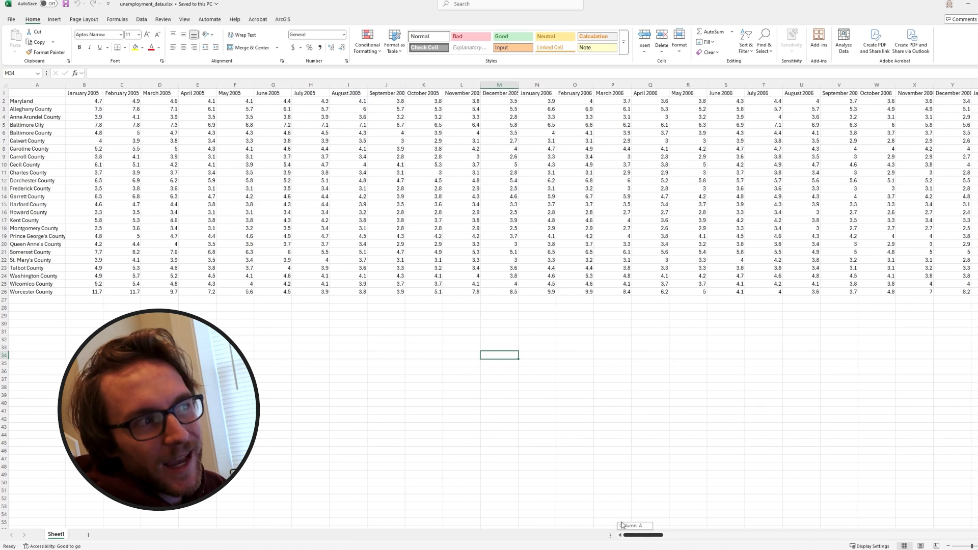
{"action": "left_click", "coordinate": [289, 364]}
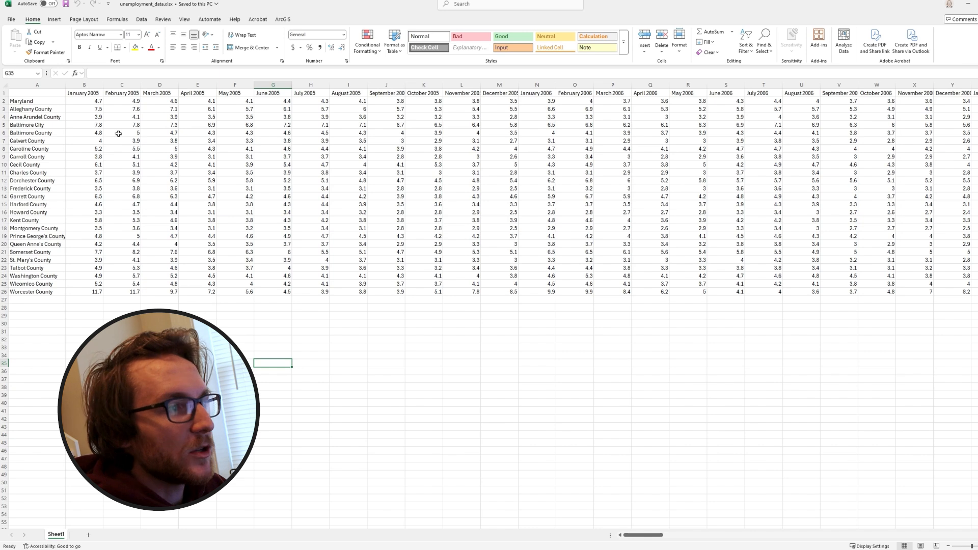
{"action": "left_click", "coordinate": [84, 85]}
{"action": "left_click", "coordinate": [117, 85]}
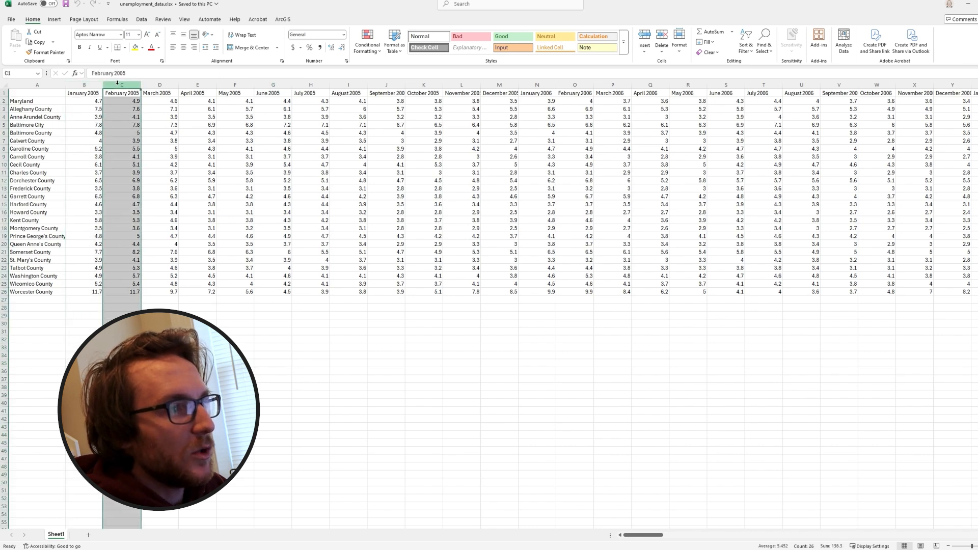
{"action": "left_click", "coordinate": [155, 84]}
{"action": "left_click", "coordinate": [194, 85]}
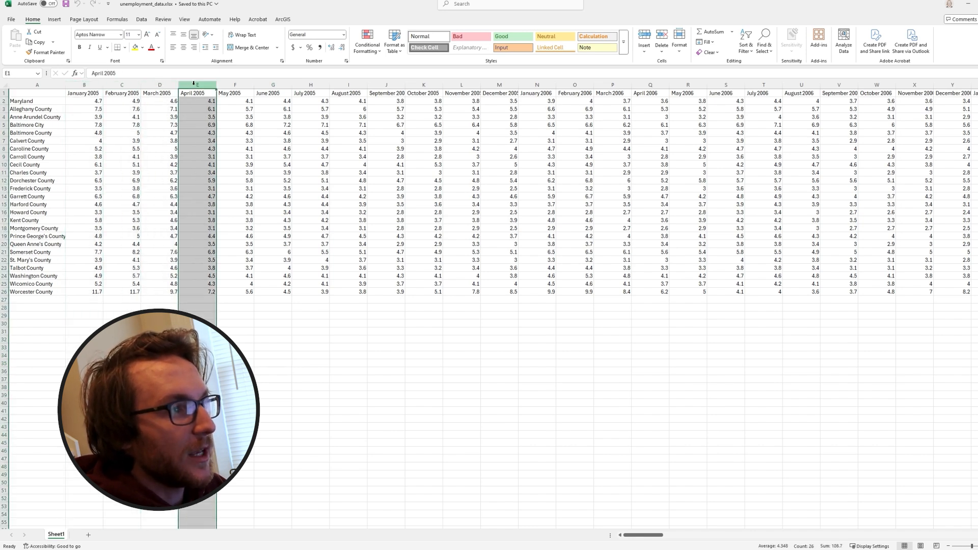
{"action": "left_click", "coordinate": [244, 85]}
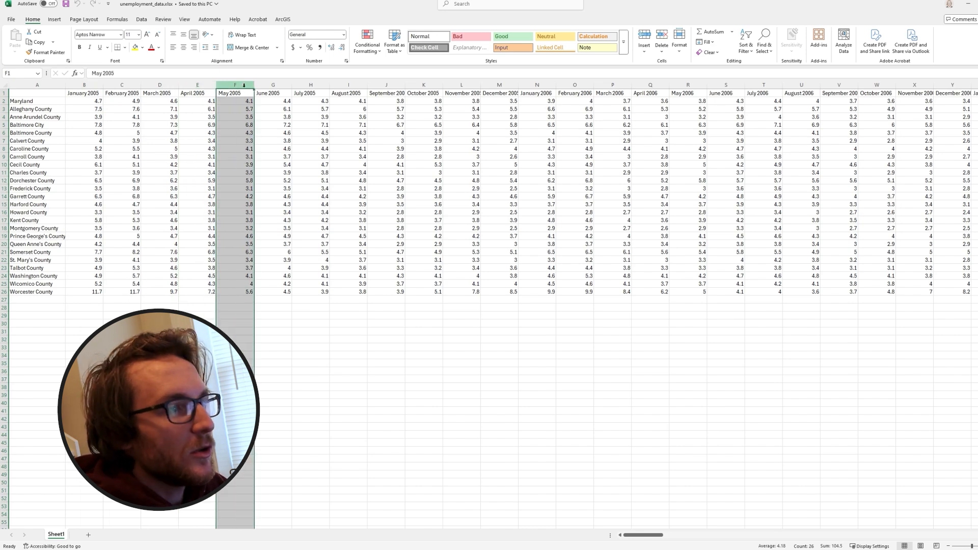
{"action": "left_click", "coordinate": [3, 101]}
{"action": "left_click", "coordinate": [3, 109]}
{"action": "left_click", "coordinate": [4, 117]}
{"action": "left_click", "coordinate": [3, 125]}
{"action": "left_click", "coordinate": [4, 132]}
{"action": "left_click", "coordinate": [4, 140]}
{"action": "left_click", "coordinate": [4, 148]}
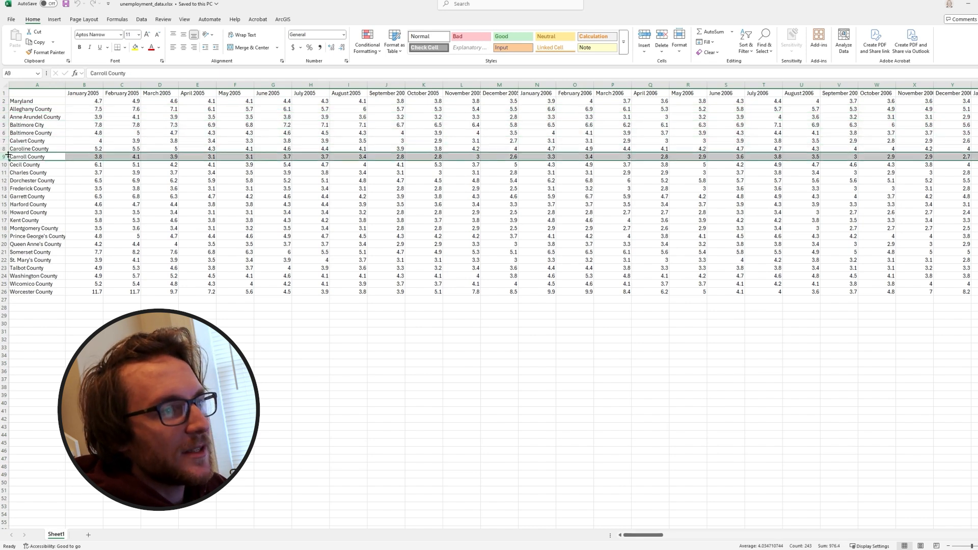
- Enter "County Name" as the header of the county column in cell A1
{"action": "left_click", "coordinate": [47, 85]}
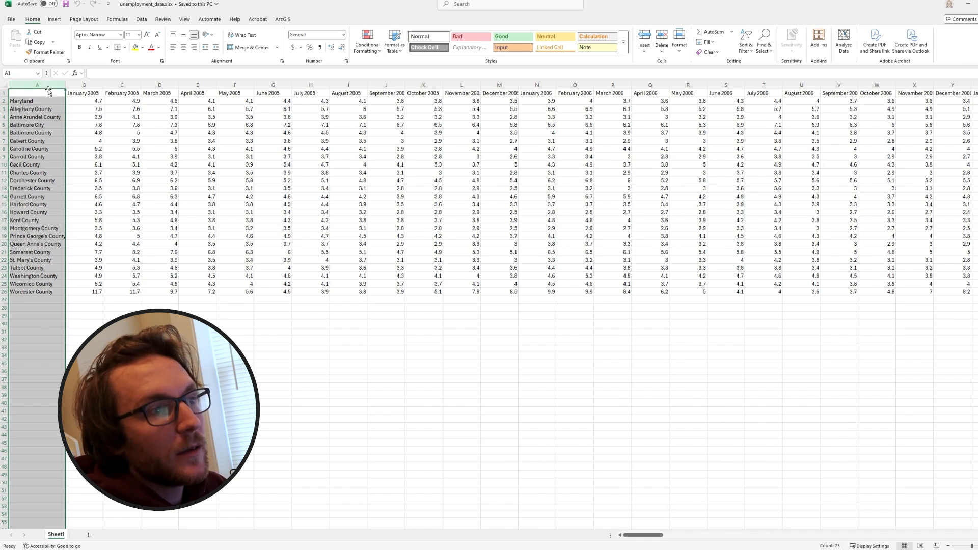
{"action": "left_click", "coordinate": [80, 117]}
{"action": "left_click", "coordinate": [51, 92]}
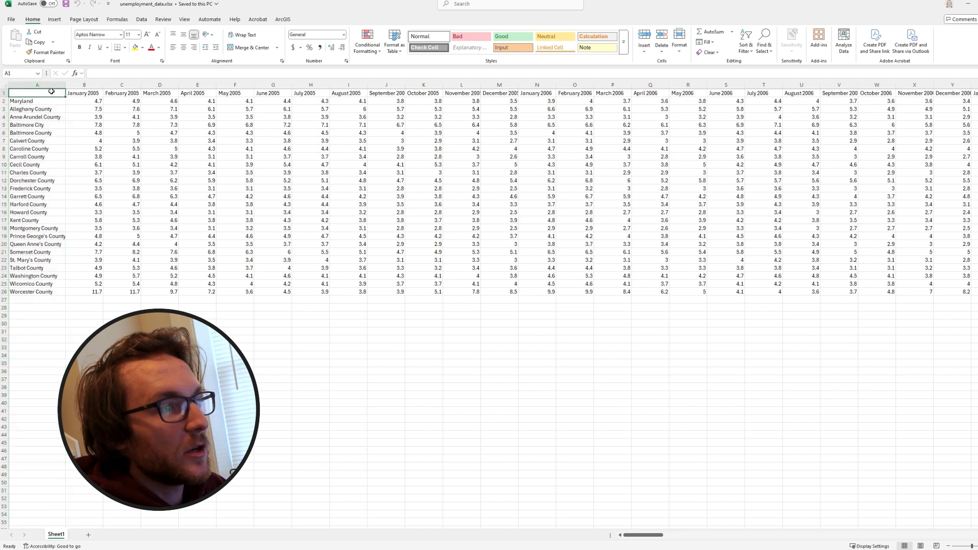
{"action": "type", "text": "County Name"}
{"action": "key", "text": "Return"}
- Save a copy of the workbook as unemployment_data.csv in CSV UTF-8 format in the bubble-map-tutorial folder
{"action": "left_click", "coordinate": [11, 19]}
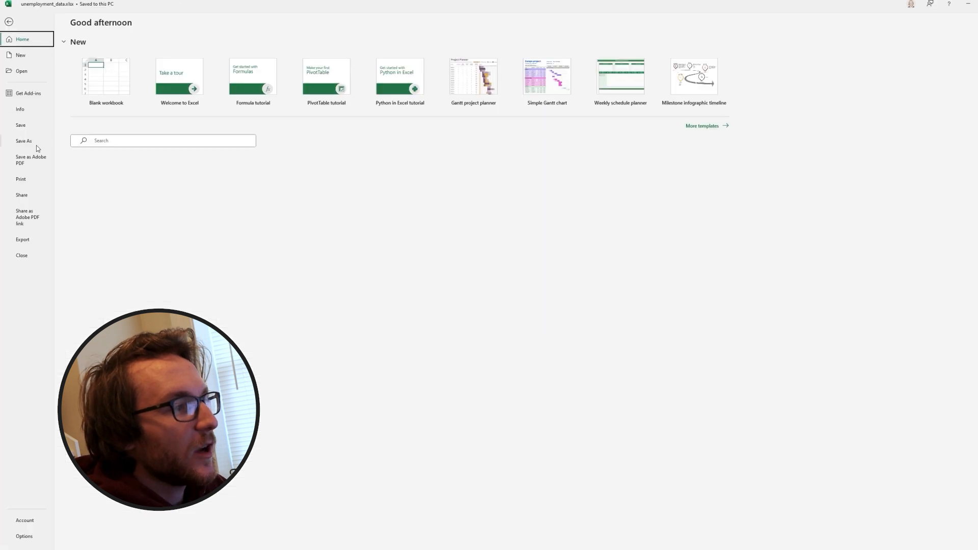
{"action": "left_click", "coordinate": [36, 145]}
{"action": "left_click", "coordinate": [125, 285]}
{"action": "left_click", "coordinate": [211, 164]}
{"action": "left_click", "coordinate": [128, 196]}
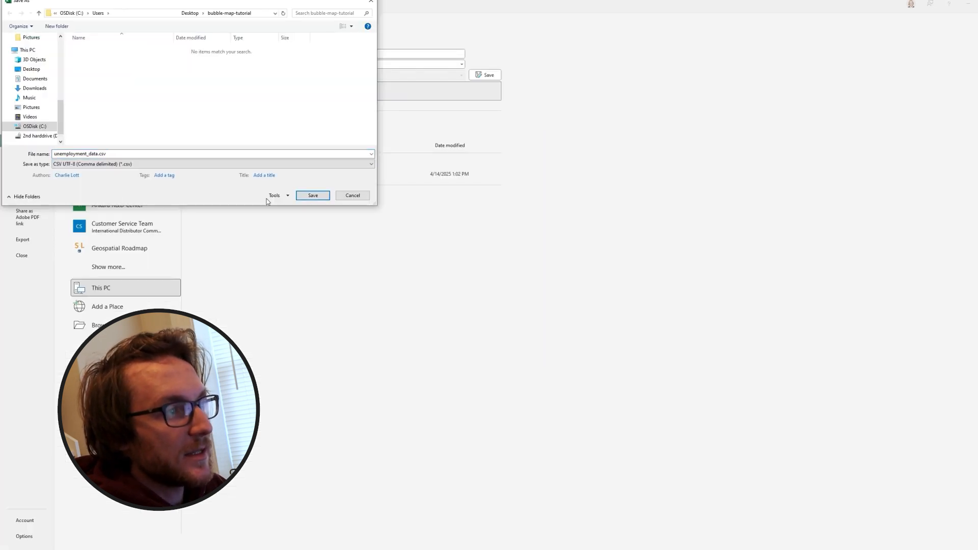
{"action": "left_click", "coordinate": [311, 198]}
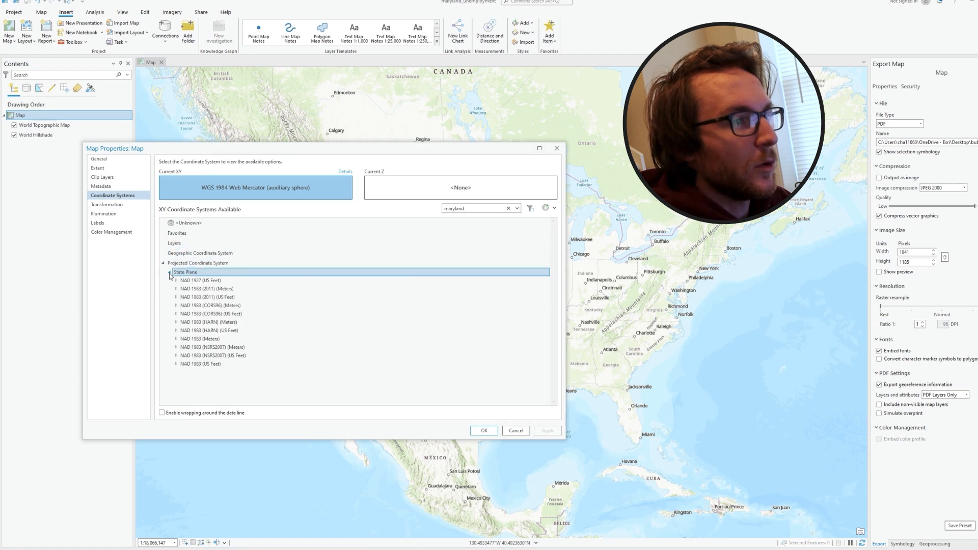
- In ArcGIS Pro, choose the Maryland State Plane NAD 1983 (2011) coordinate system for the map
{"action": "left_click", "coordinate": [234, 308]}
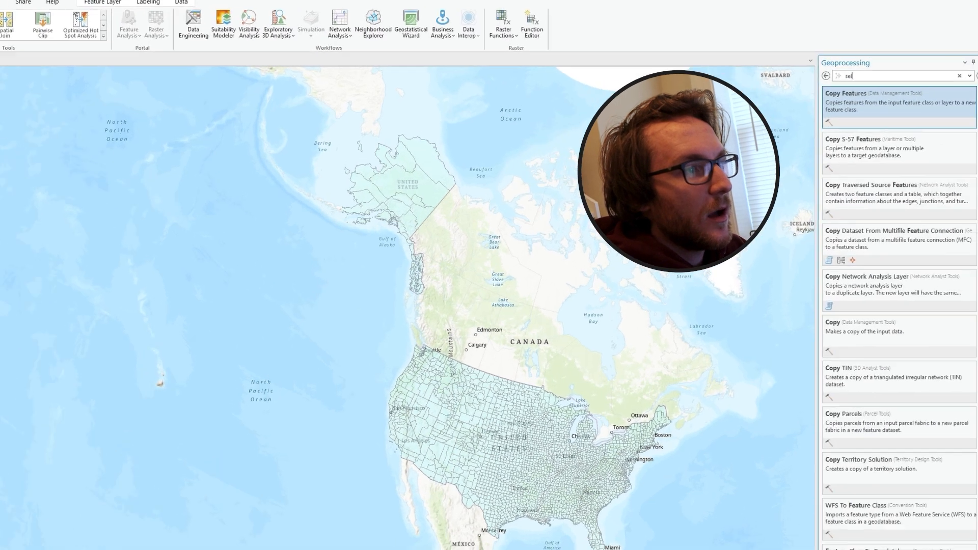
- Run the Select tool on dtl_cnty where State name is equal to Maryland, with dtl_cnty_Select as output
{"action": "type", "text": "ect"}
{"action": "left_click", "coordinate": [883, 100]}
{"action": "left_click", "coordinate": [968, 115]}
{"action": "left_click", "coordinate": [916, 126]}
{"action": "left_click", "coordinate": [856, 202]}
{"action": "left_click", "coordinate": [866, 224]}
{"action": "left_click", "coordinate": [949, 202]}
{"action": "left_click", "coordinate": [925, 407]}
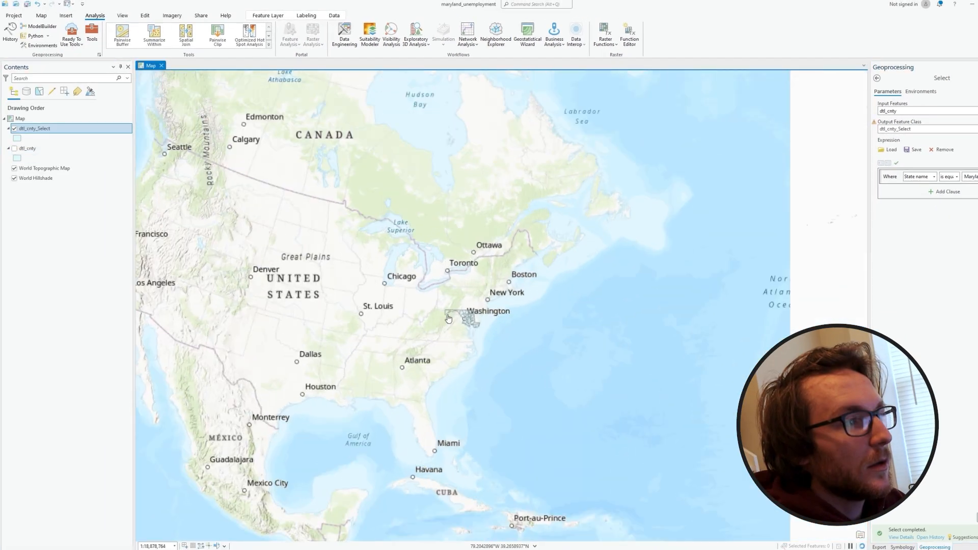
- Restyle the Maryland county polygons with no fill colour and a black outline
{"action": "scroll", "coordinate": [448, 318], "scroll_direction": "up", "scroll_amount": 6}
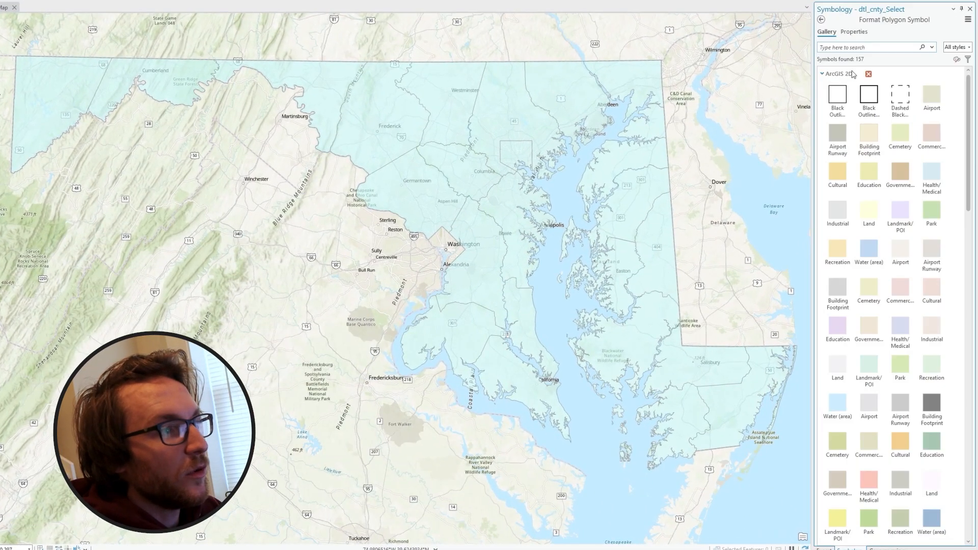
{"action": "left_click", "coordinate": [853, 31]}
{"action": "left_click", "coordinate": [838, 47]}
{"action": "left_click", "coordinate": [822, 84]}
{"action": "left_click", "coordinate": [963, 112]}
{"action": "left_click", "coordinate": [864, 222]}
{"action": "left_click", "coordinate": [926, 538]}
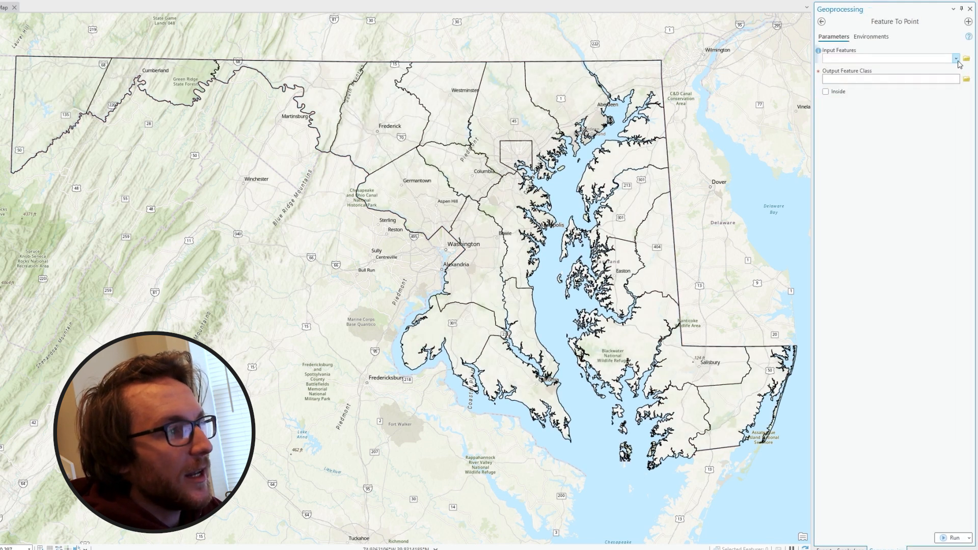
- Run Feature To Point on dtl_cnty_Select, with dtl_cnty_Selec_FeatureToPoin as the output feature class
{"action": "left_click", "coordinate": [955, 58]}
{"action": "left_click", "coordinate": [865, 67]}
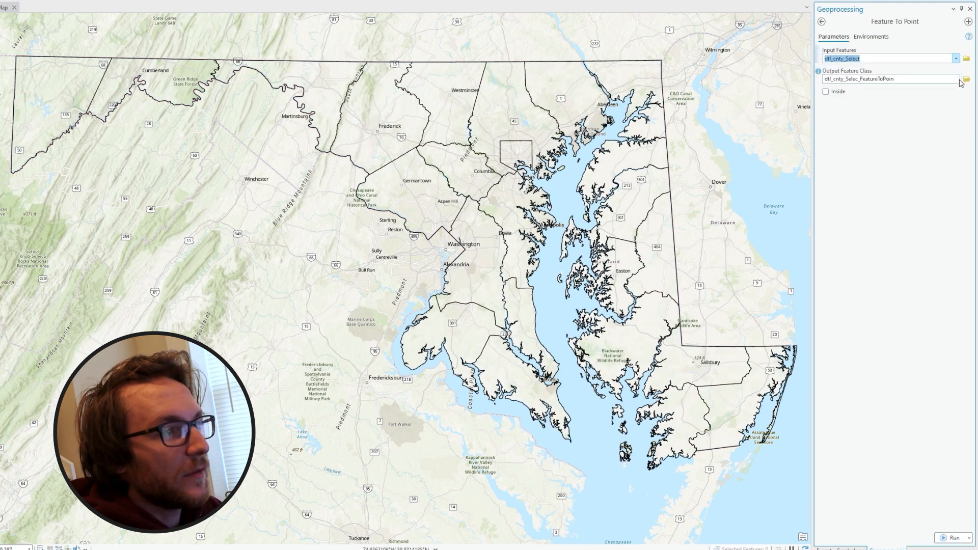
{"action": "left_click", "coordinate": [951, 537]}
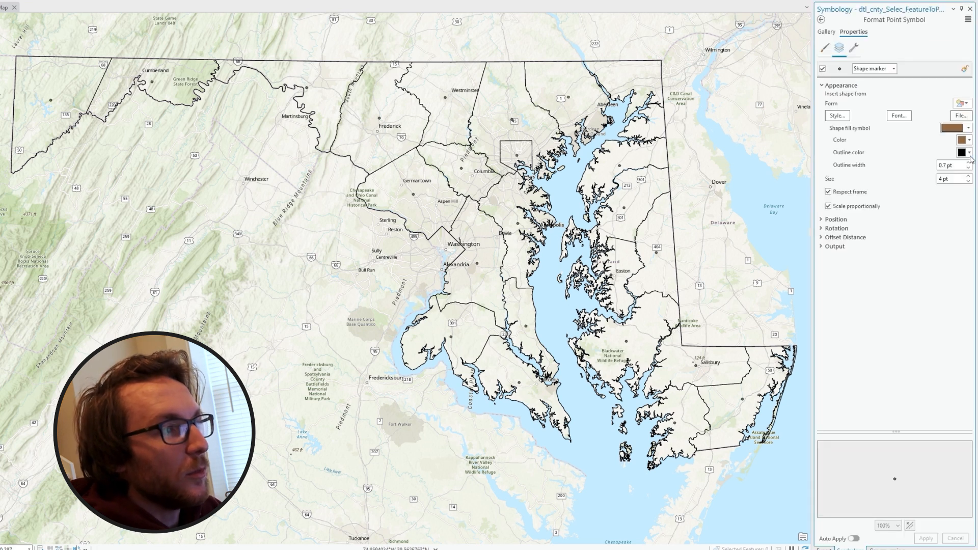
- Style the county points as 10 pt black markers without an outline colour
{"action": "left_click", "coordinate": [966, 152]}
{"action": "left_click", "coordinate": [963, 164]}
{"action": "left_click", "coordinate": [967, 177]}
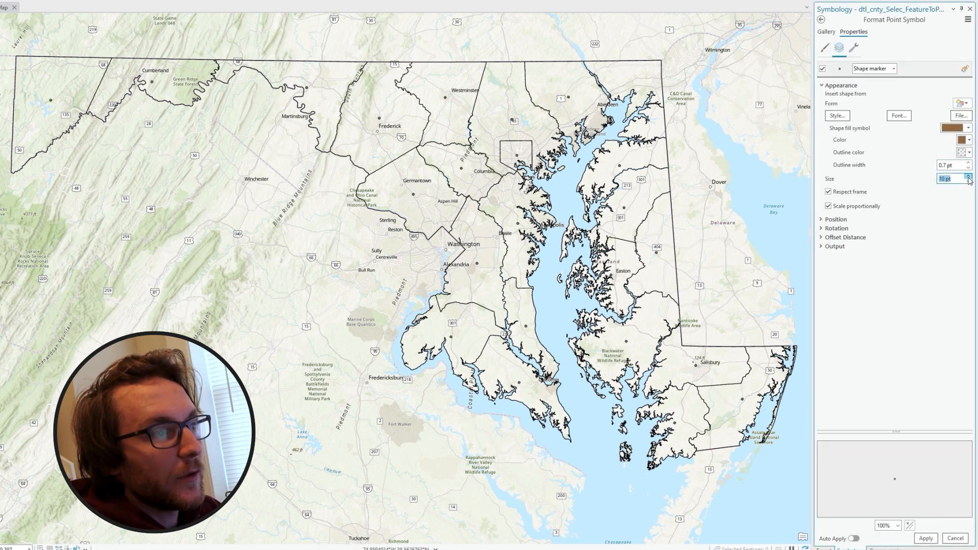
{"action": "left_click", "coordinate": [926, 538]}
{"action": "left_click", "coordinate": [963, 140]}
{"action": "left_click", "coordinate": [864, 250]}
{"action": "left_click", "coordinate": [923, 538]}
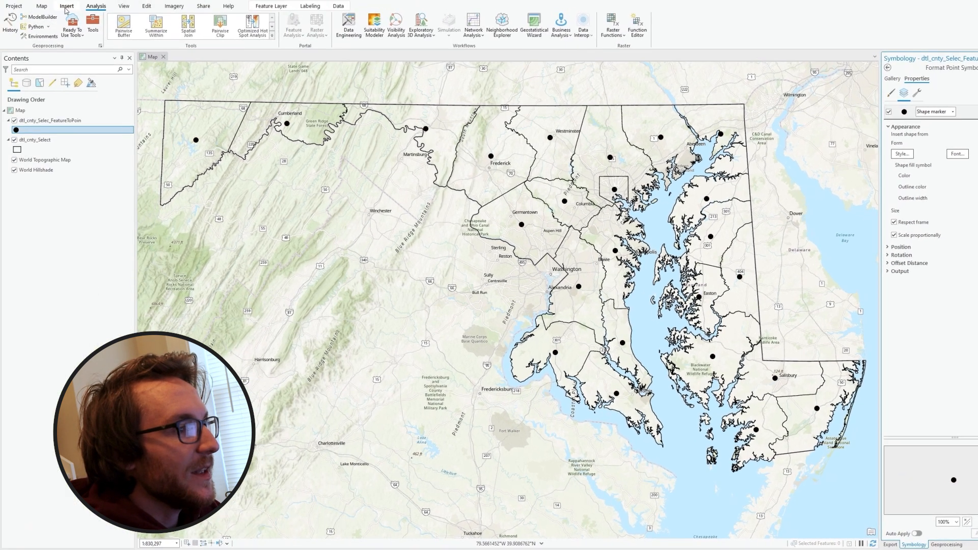
- Create a new layout with a custom page size in points, 1920 pt wide and 1080 pt high
{"action": "left_click", "coordinate": [67, 6]}
{"action": "left_click", "coordinate": [27, 31]}
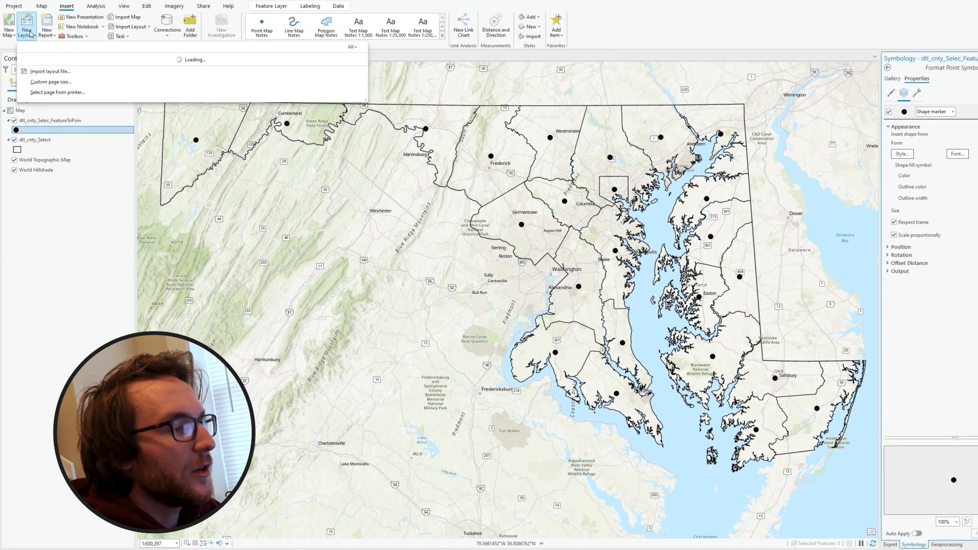
{"action": "left_click", "coordinate": [33, 400]}
{"action": "left_click_drag", "start_coordinate": [427, 166], "coordinate": [637, 132]}
{"action": "left_click", "coordinate": [434, 142]}
{"action": "left_click", "coordinate": [435, 173]}
{"action": "double_click", "coordinate": [465, 174]}
{"action": "double_click", "coordinate": [473, 188]}
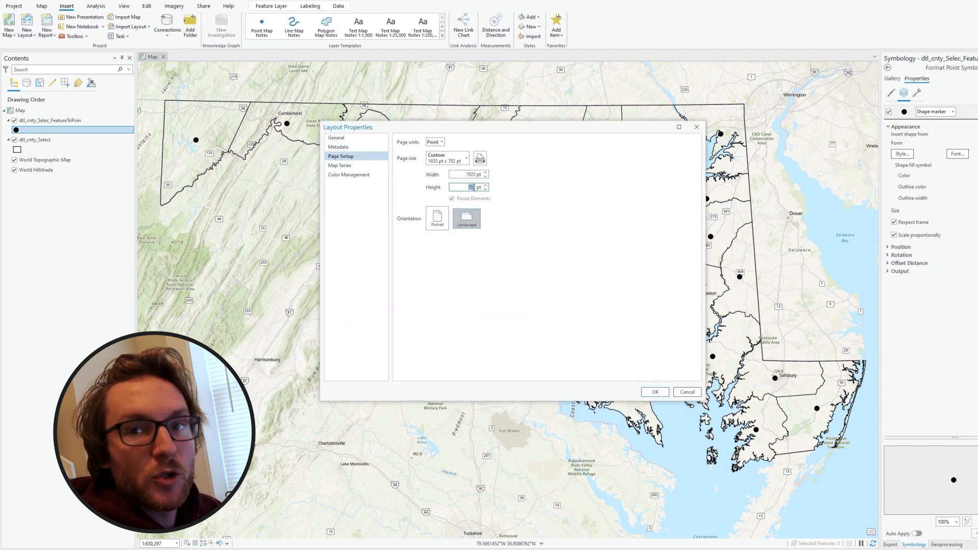
{"action": "type", "text": "1080"}
{"action": "left_click", "coordinate": [655, 392]}
- Add a map frame covering the whole layout page and hide the World Topographic Map and World Hillshade layers
{"action": "left_click", "coordinate": [254, 26]}
{"action": "left_click", "coordinate": [335, 99]}
{"action": "mouse_move", "coordinate": [175, 113]}
{"action": "left_mouse_down"}
{"action": "mouse_move", "coordinate": [474, 257]}
{"action": "mouse_move", "coordinate": [842, 488]}
{"action": "left_mouse_up"}
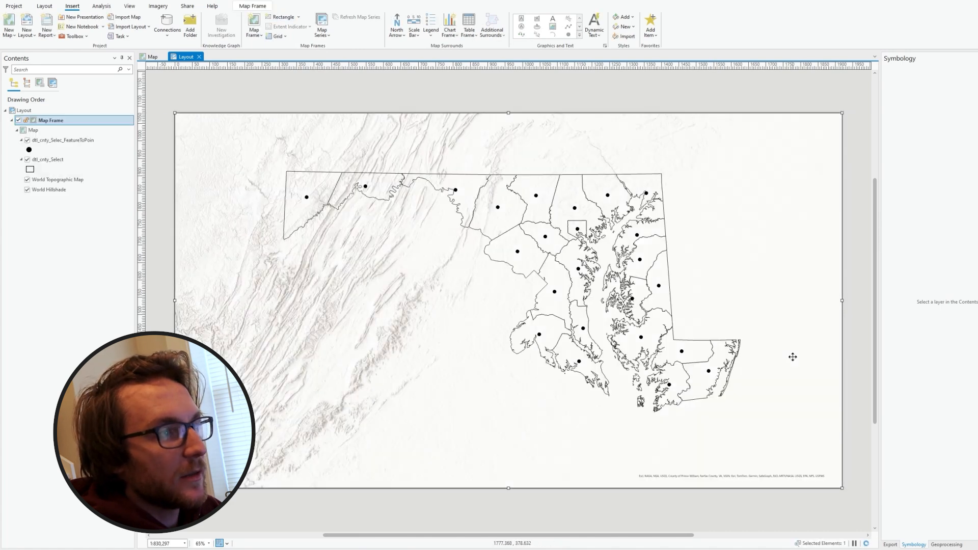
{"action": "left_click", "coordinate": [27, 179]}
{"action": "left_click", "coordinate": [27, 190]}
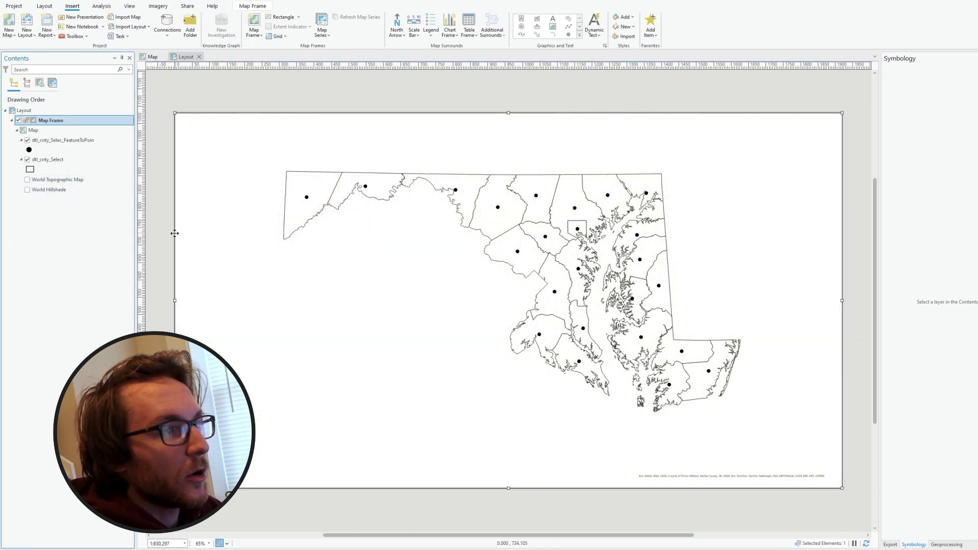
- Add Service Layer Credits dynamic text to the layout as a separate element and turn off its visibility
{"action": "left_click", "coordinate": [252, 6]}
{"action": "left_click", "coordinate": [40, 18]}
{"action": "left_click", "coordinate": [30, 36]}
{"action": "left_click", "coordinate": [40, 18]}
{"action": "left_click", "coordinate": [30, 26]}
{"action": "left_click", "coordinate": [137, 28]}
{"action": "scroll", "coordinate": [229, 305], "scroll_direction": "down", "scroll_amount": 2}
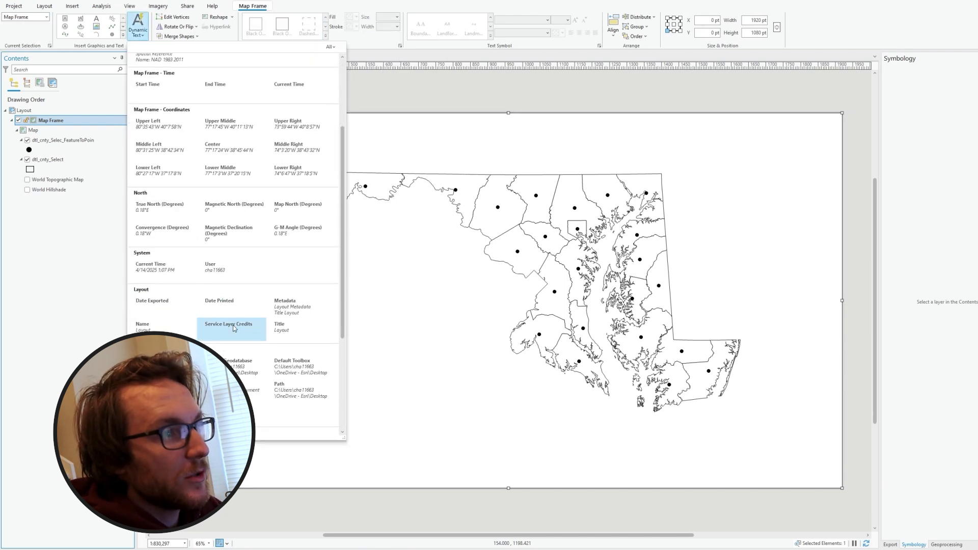
{"action": "left_click", "coordinate": [234, 326]}
{"action": "left_click_drag", "start_coordinate": [254, 101], "coordinate": [253, 101]}
{"action": "left_click", "coordinate": [161, 207]}
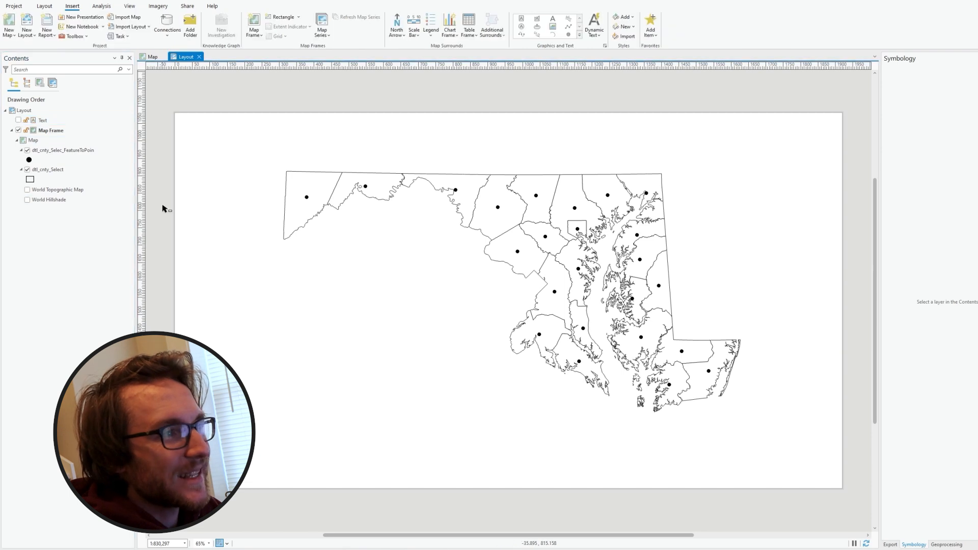
- Activate the map frame, recentre Maryland, set the scale to 1:700,000 and return to the layout
{"action": "double_click", "coordinate": [265, 158]}
{"action": "left_click_drag", "start_coordinate": [500, 274], "coordinate": [509, 287]}
{"action": "key", "text": "Return"}
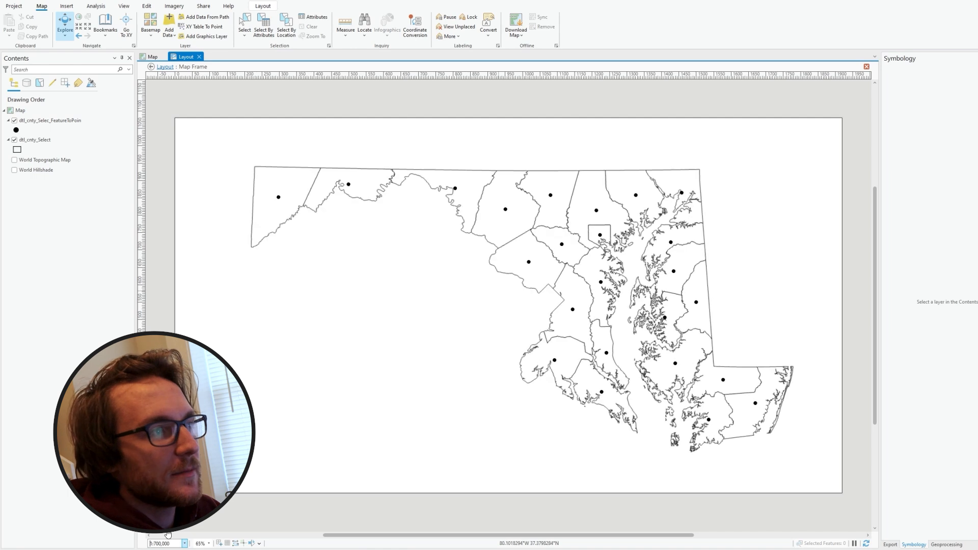
{"action": "left_click", "coordinate": [866, 67]}
{"action": "left_click", "coordinate": [847, 102]}
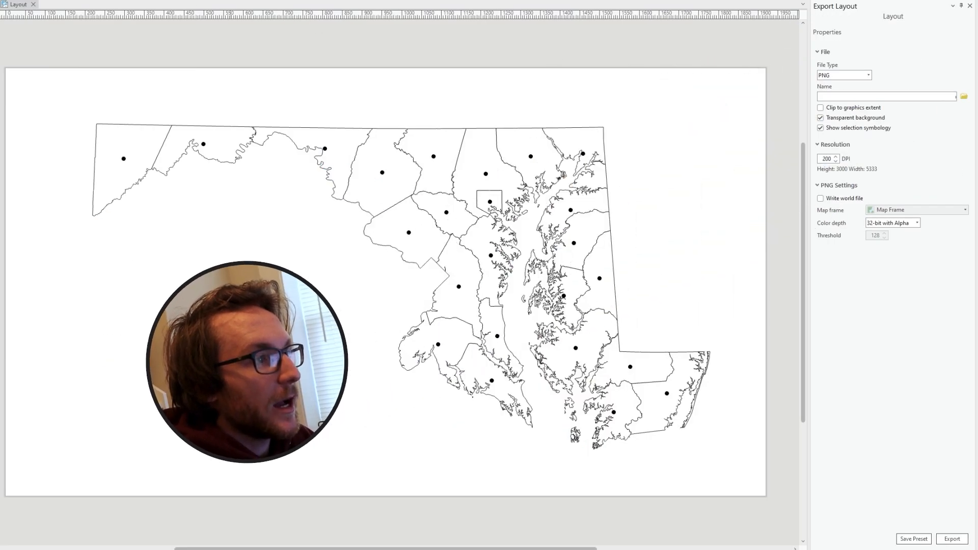
- Export the layout in AIX format as maryland_county_points
{"action": "left_click", "coordinate": [868, 75]}
{"action": "left_click", "coordinate": [830, 85]}
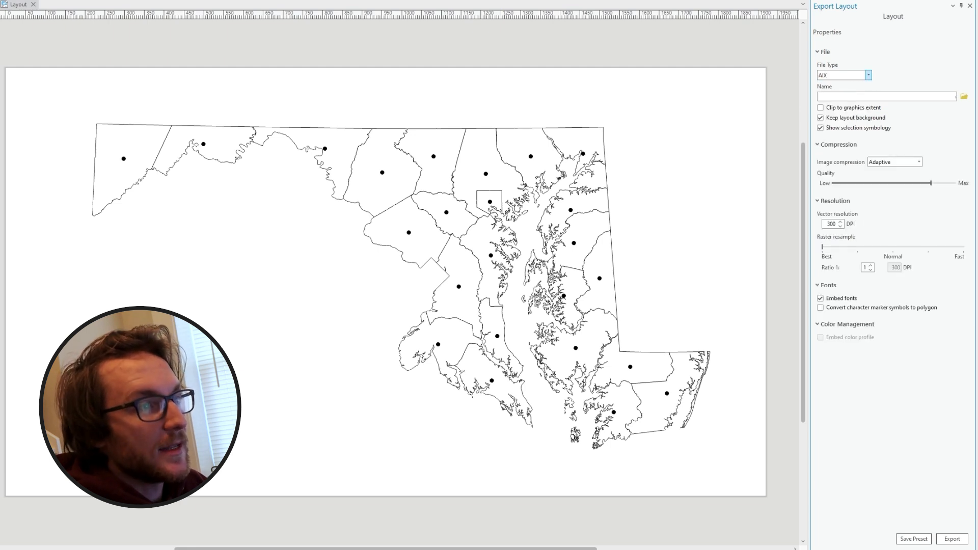
{"action": "left_click", "coordinate": [952, 538]}
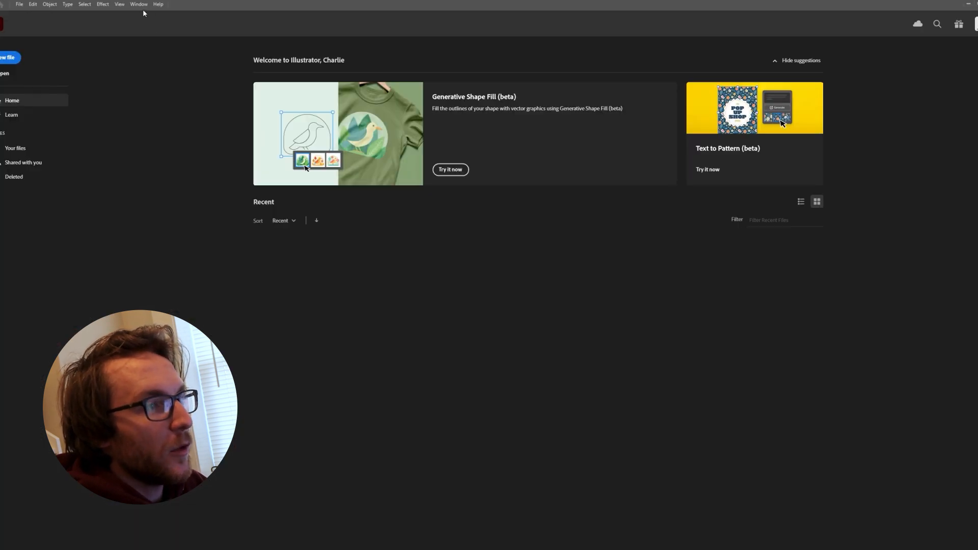
- In Illustrator, launch the ArcGIS extension and bring up the ArcGIS account sign-in form
{"action": "left_click", "coordinate": [140, 5]}
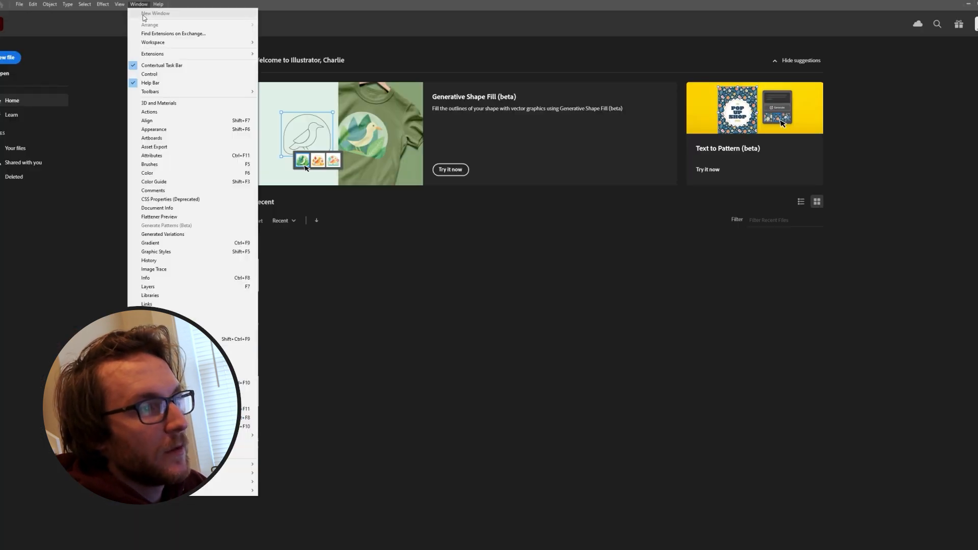
{"action": "mouse_move", "coordinate": [191, 55]}
{"action": "left_click", "coordinate": [279, 55]}
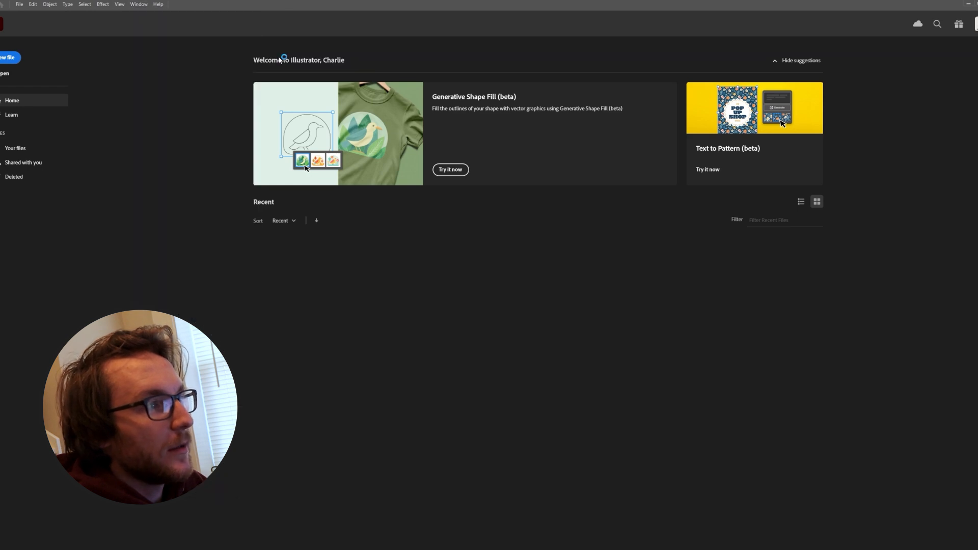
{"action": "left_click", "coordinate": [476, 247]}
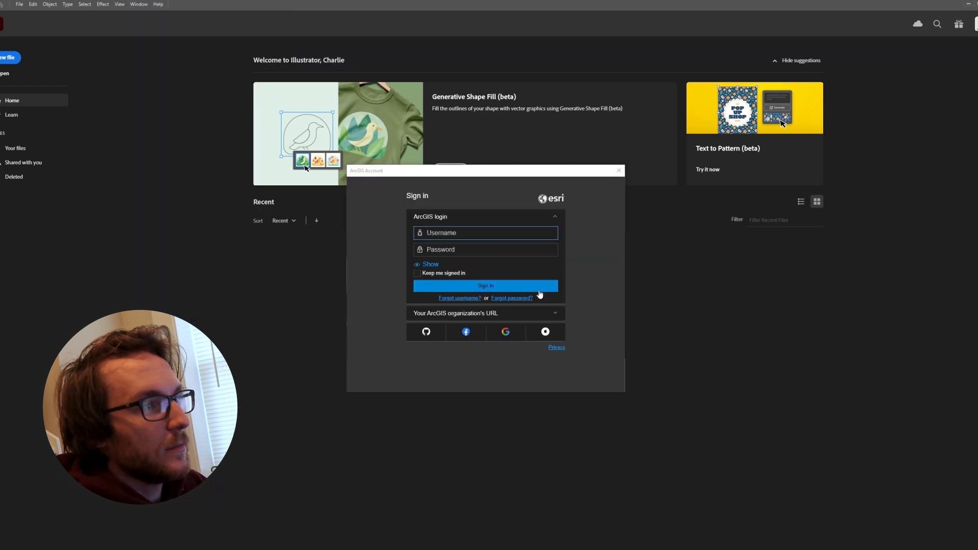
- Open maryland_county_points.aix from the bubble-map-tutorial folder as layered artwork
{"action": "left_click", "coordinate": [21, 5]}
{"action": "left_click", "coordinate": [67, 33]}
{"action": "left_click", "coordinate": [92, 97]}
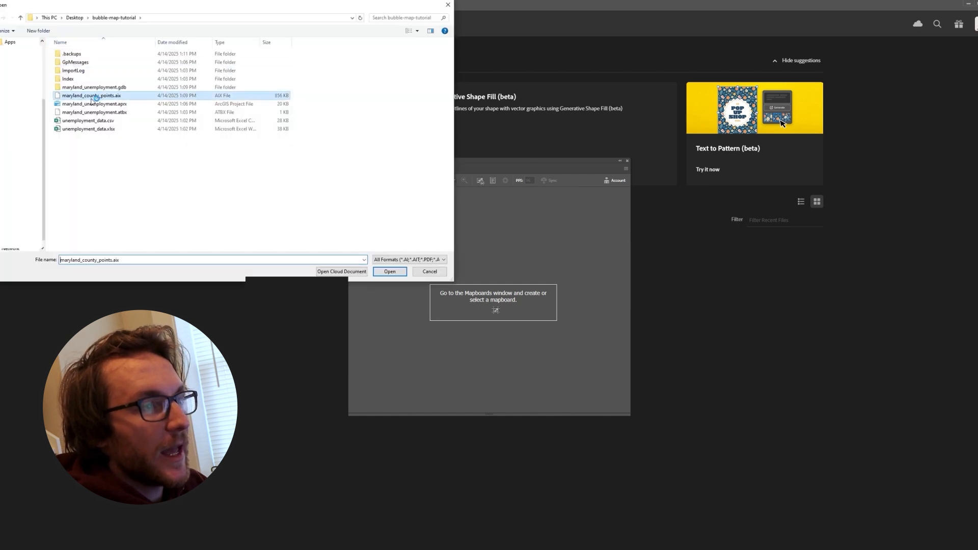
{"action": "left_click", "coordinate": [378, 270]}
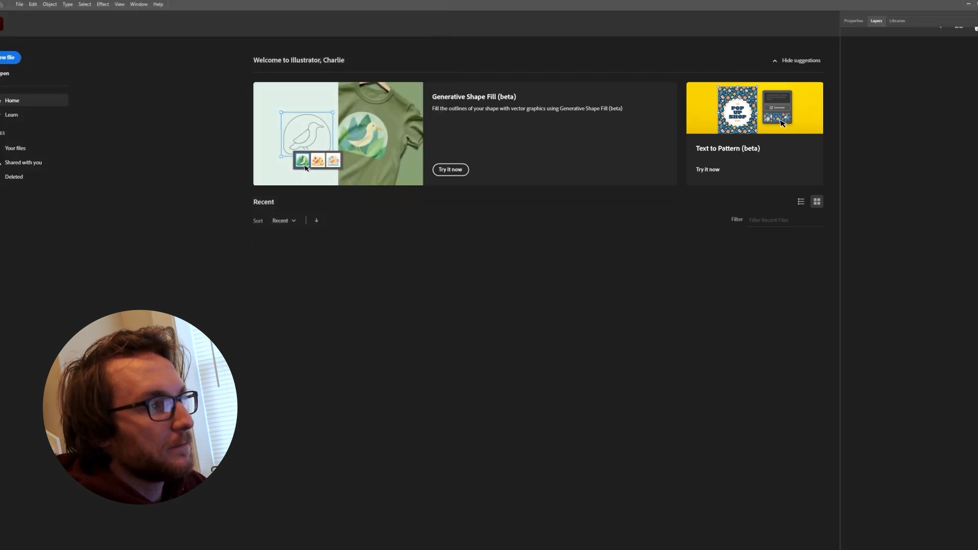
{"action": "left_click", "coordinate": [629, 110]}
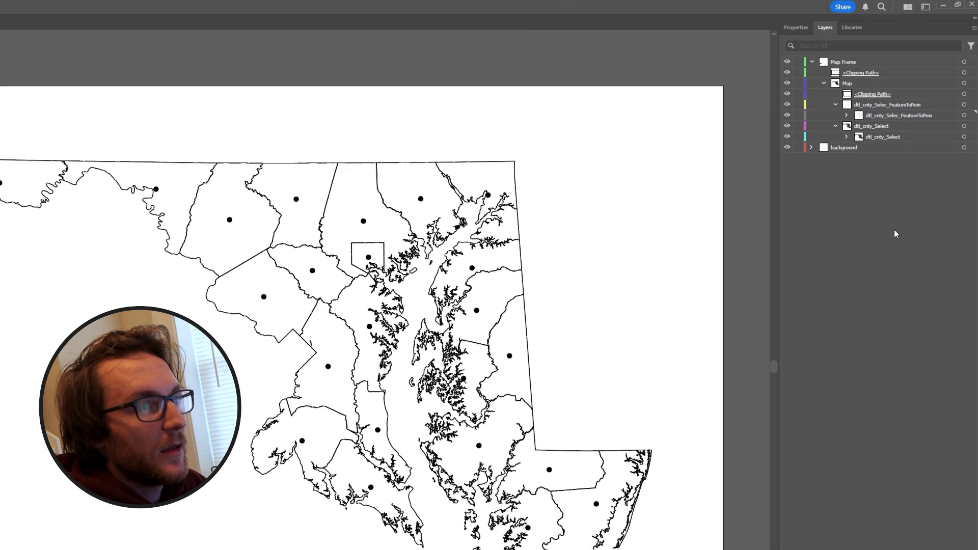
- Move the county point and outline layers directly under Map Frame and delete the clipping paths, Map layer and background
{"action": "left_click_drag", "start_coordinate": [883, 127], "coordinate": [845, 66]}
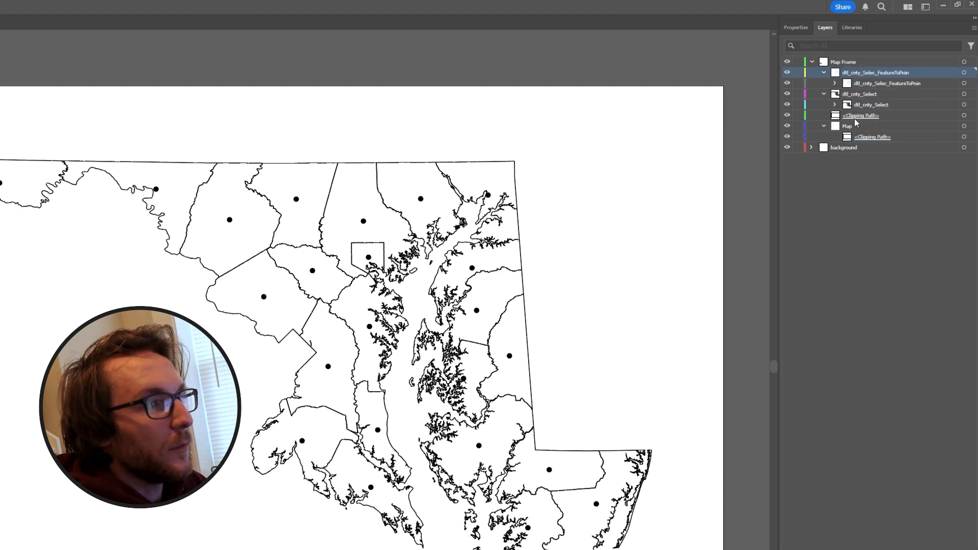
{"action": "left_click", "coordinate": [866, 115]}
{"action": "key", "text": "Delete"}
{"action": "key", "text": "Delete"}
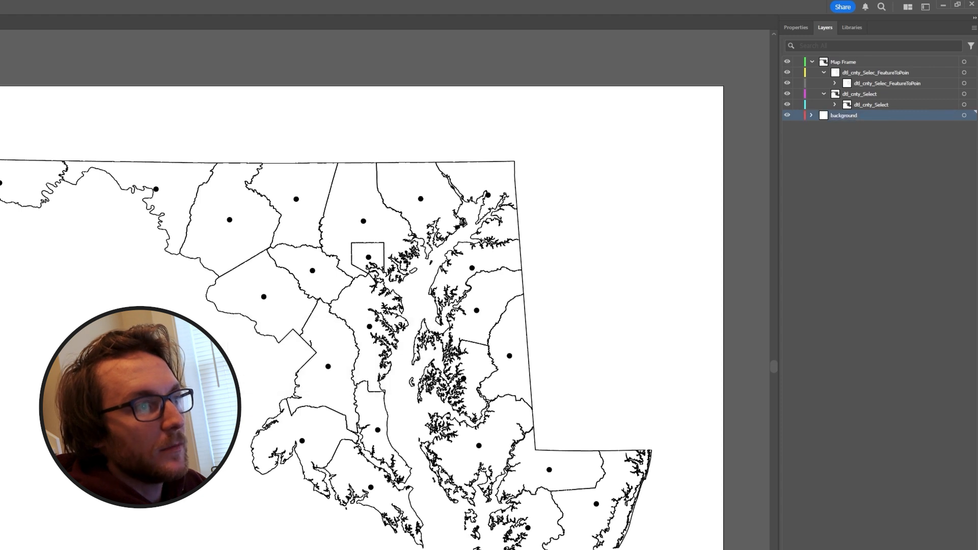
{"action": "key", "text": "Delete"}
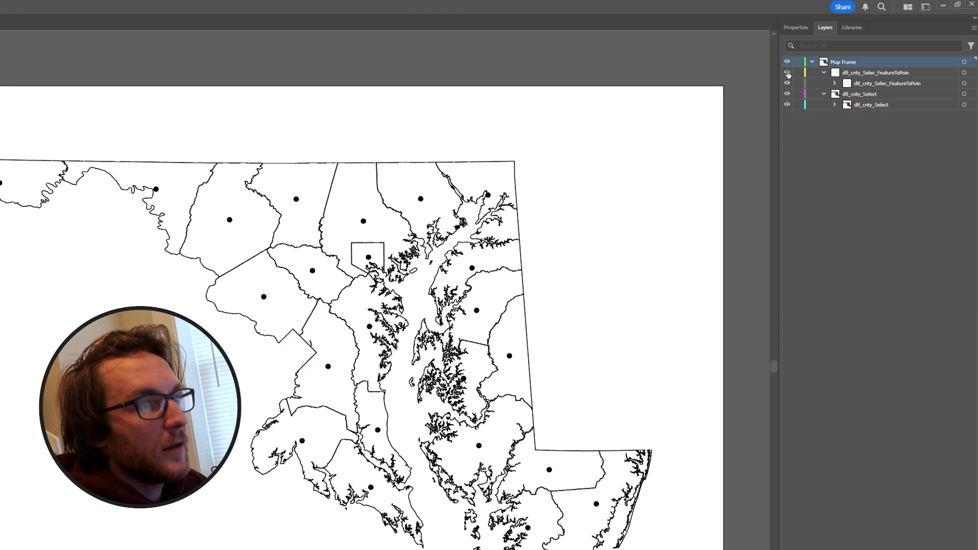
- Hide the county points layer and save the artwork as maryland_county_outlines.ai
{"action": "left_click", "coordinate": [787, 73]}
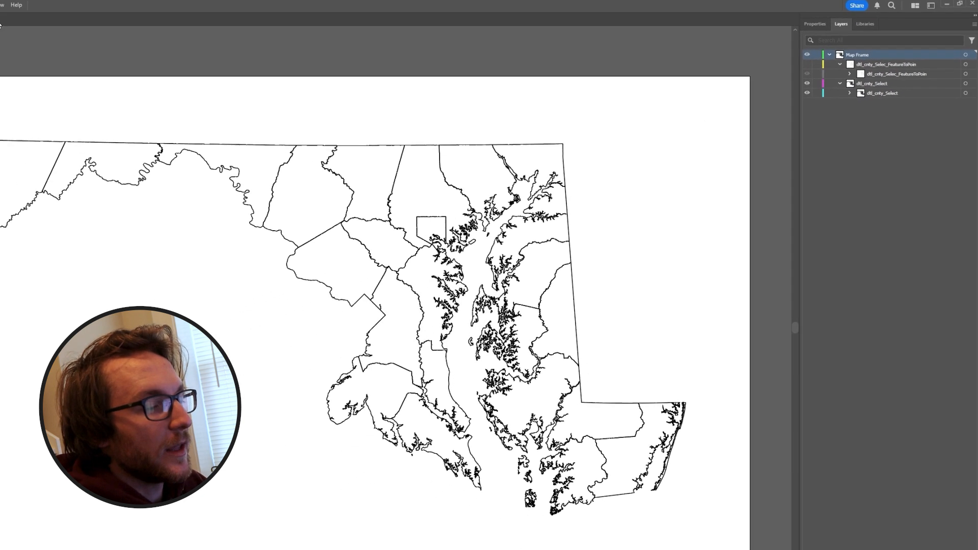
{"action": "left_click", "coordinate": [4, 4]}
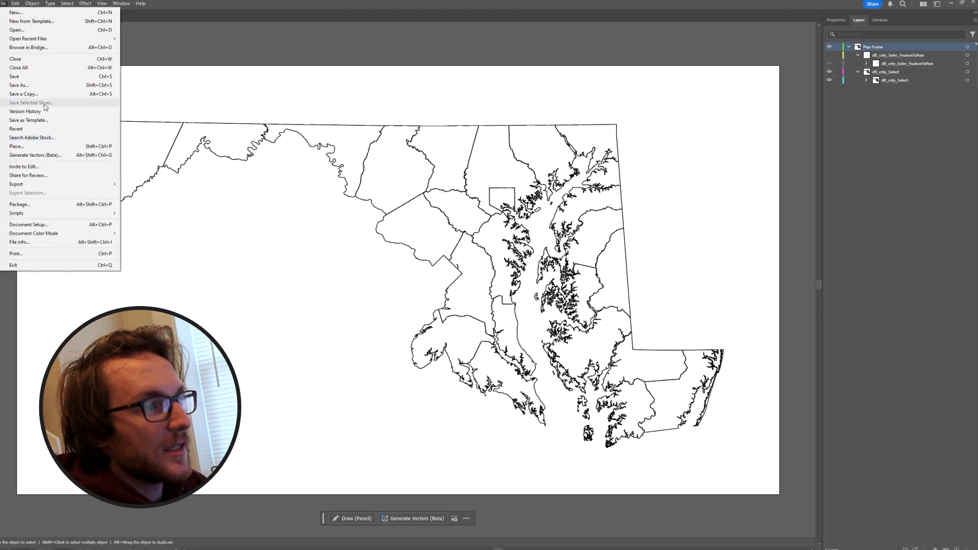
{"action": "left_click", "coordinate": [56, 77]}
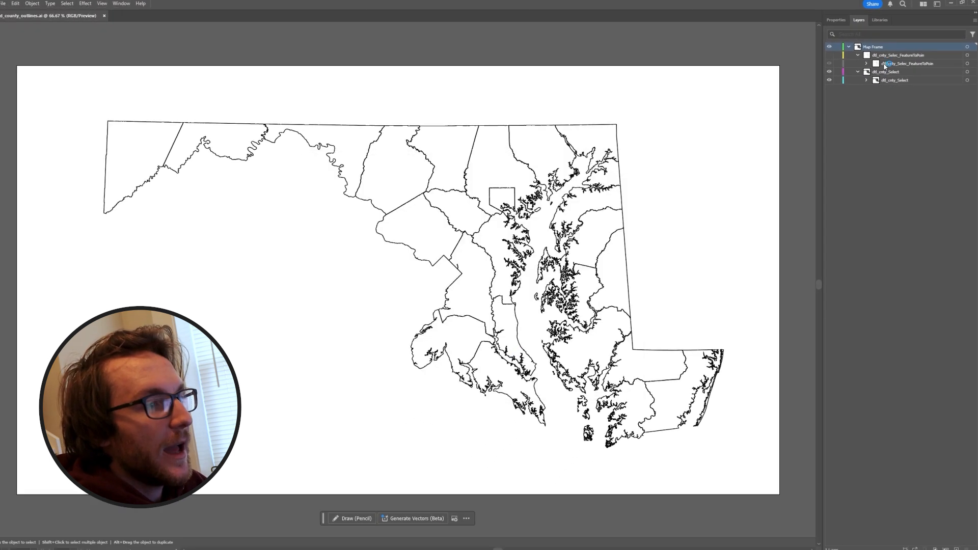
- Delete the dtl_cnty_Select outlines layer, show the points again and save a copy on the computer as maryland_county_points.ai
{"action": "left_click", "coordinate": [886, 72]}
{"action": "left_click", "coordinate": [956, 548]}
{"action": "left_click", "coordinate": [503, 290]}
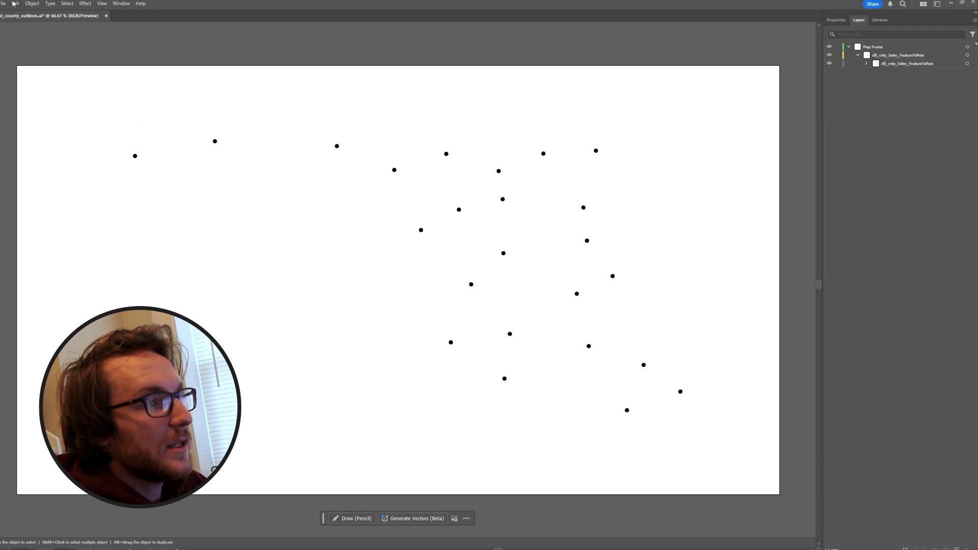
{"action": "left_click", "coordinate": [4, 3]}
{"action": "left_click", "coordinate": [23, 85]}
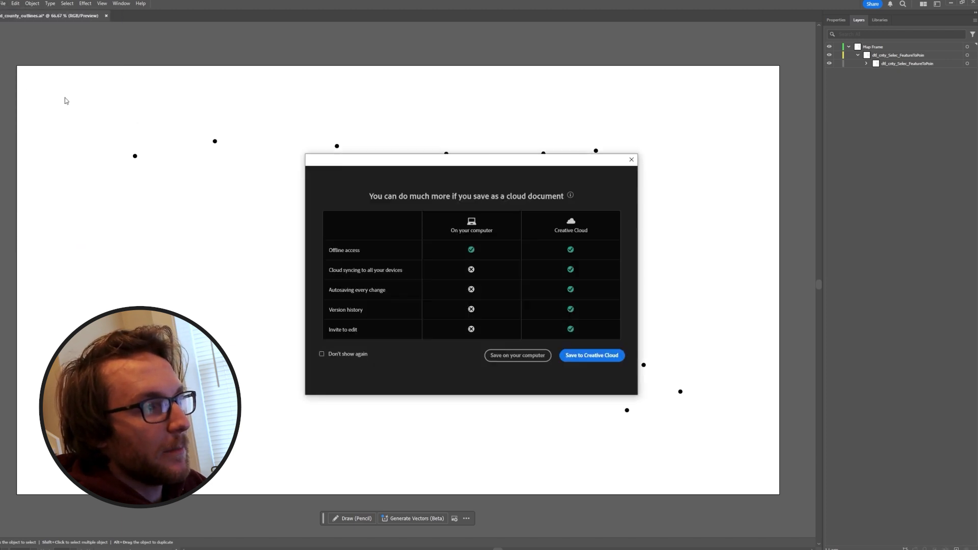
{"action": "left_click", "coordinate": [499, 355]}
- Move the inner dtl_cnty_Selec_FeatureToPoin points layer to the top level and delete its empty parent layers, including Map Frame
{"action": "left_click_drag", "start_coordinate": [876, 55], "coordinate": [877, 44]}
{"action": "left_click", "coordinate": [877, 63]}
{"action": "left_click", "coordinate": [966, 548]}
{"action": "left_click", "coordinate": [881, 55]}
{"action": "left_click", "coordinate": [966, 548]}
- Release the county point paths inside dtl_cnty_Selec_FeatureToPoin to separate layers in sequence
{"action": "left_click", "coordinate": [848, 47]}
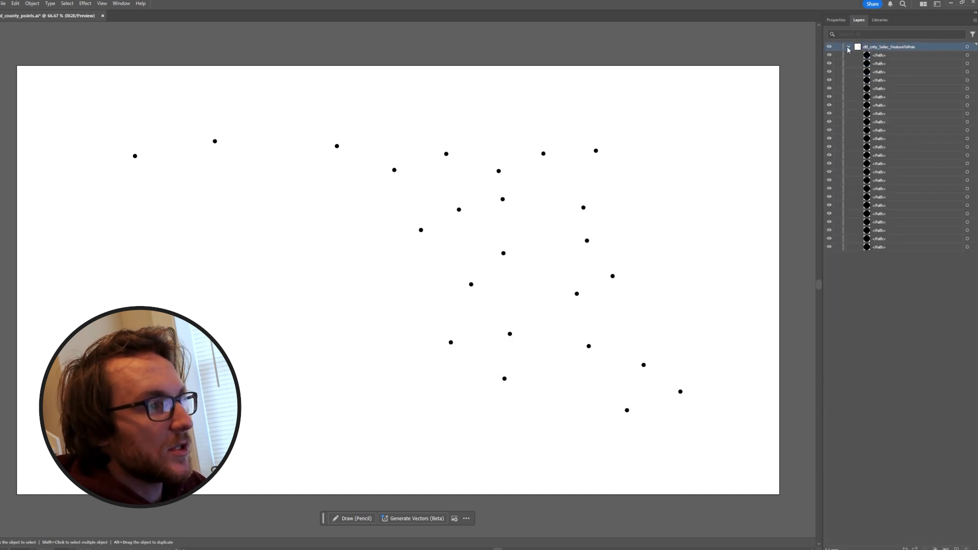
{"action": "left_click", "coordinate": [974, 21]}
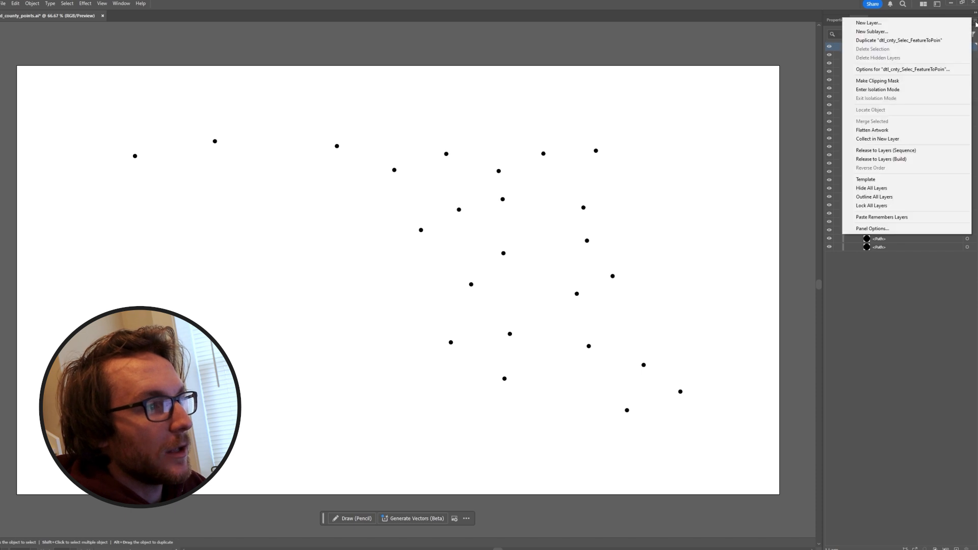
{"action": "left_click", "coordinate": [912, 151]}
- Move Layer 2 through Layer 25 out to the top level and delete the emptied dtl_cnty_Selec_FeatureToPoin layer
{"action": "left_click", "coordinate": [895, 55]}
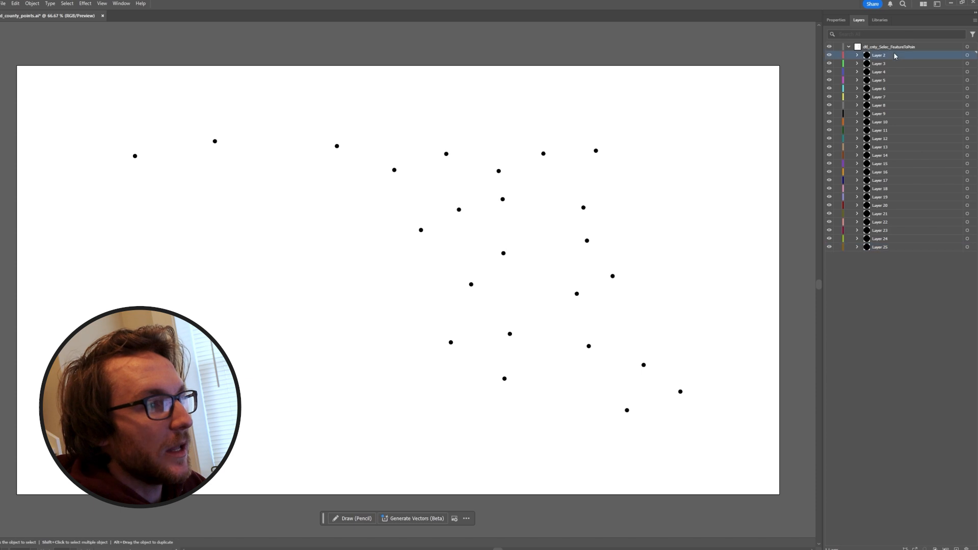
{"action": "left_click", "coordinate": [881, 244], "text": "shift"}
{"action": "left_click_drag", "start_coordinate": [880, 56], "coordinate": [883, 46]}
{"action": "left_click", "coordinate": [891, 250]}
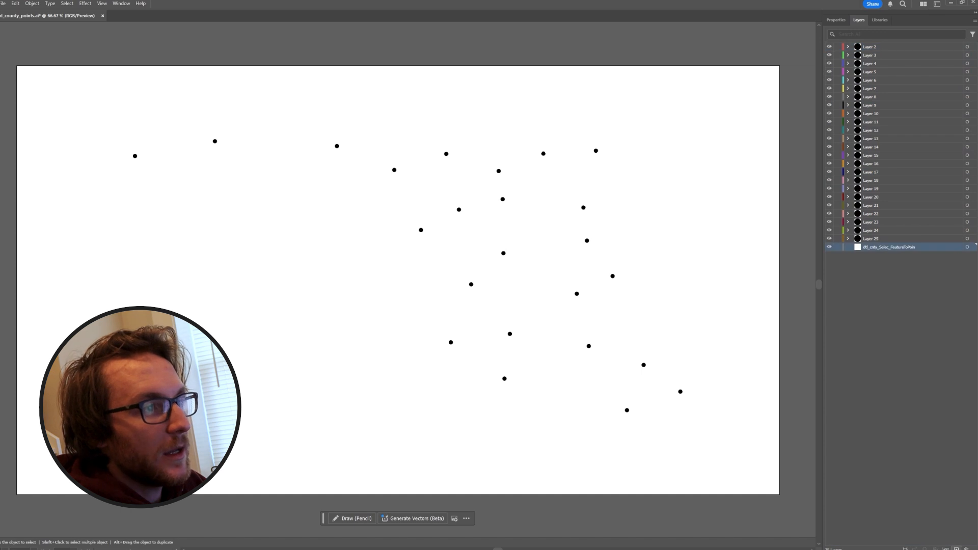
{"action": "left_click", "coordinate": [966, 549]}
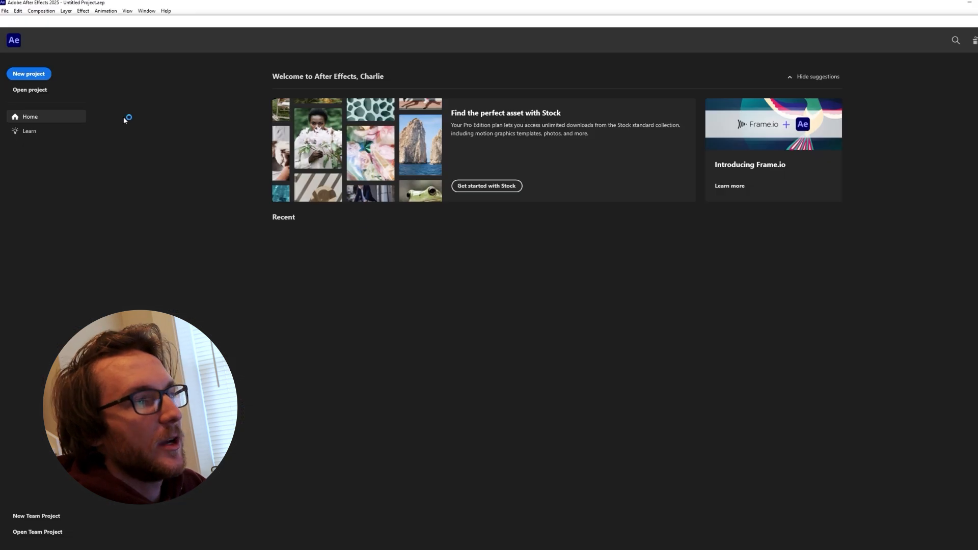
- In After Effects, start a new project with an HD 1920x1080, 25 fps composition named maryland_unemployment_animation
{"action": "left_click", "coordinate": [40, 76]}
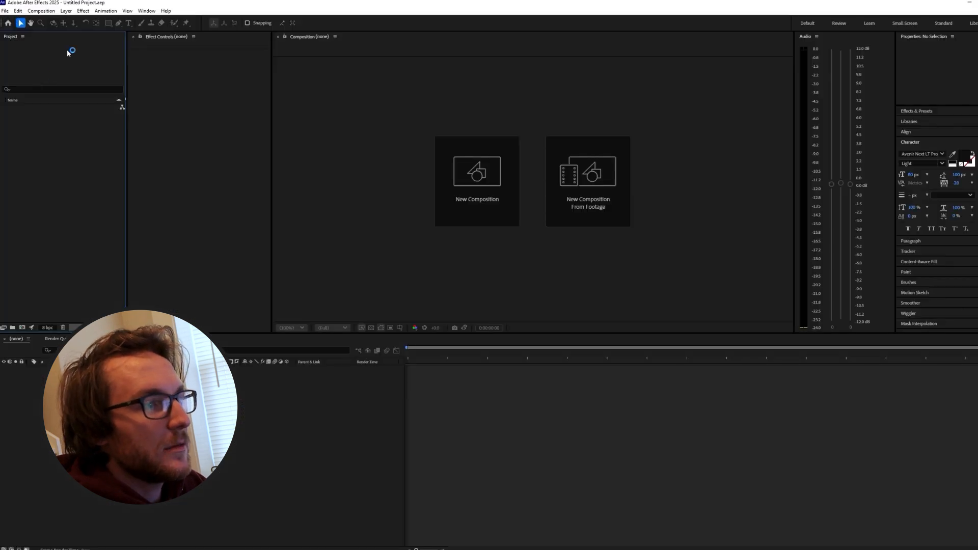
{"action": "left_click", "coordinate": [40, 11]}
{"action": "left_click", "coordinate": [54, 19]}
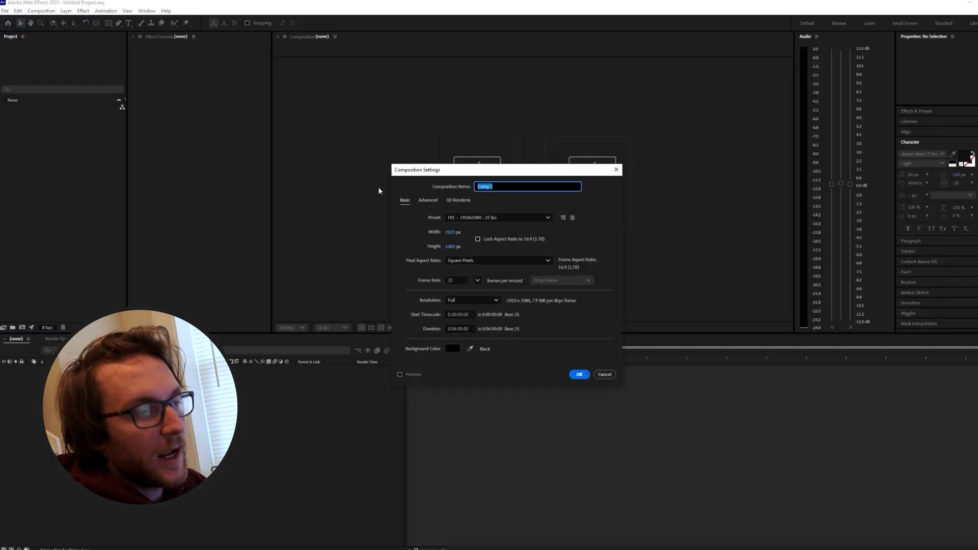
{"action": "left_click", "coordinate": [492, 218]}
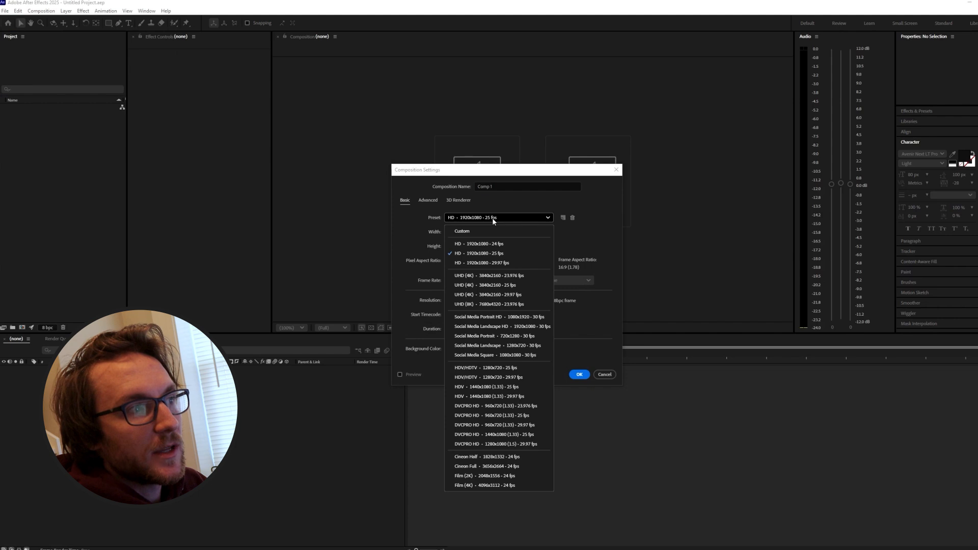
{"action": "left_click", "coordinate": [491, 253]}
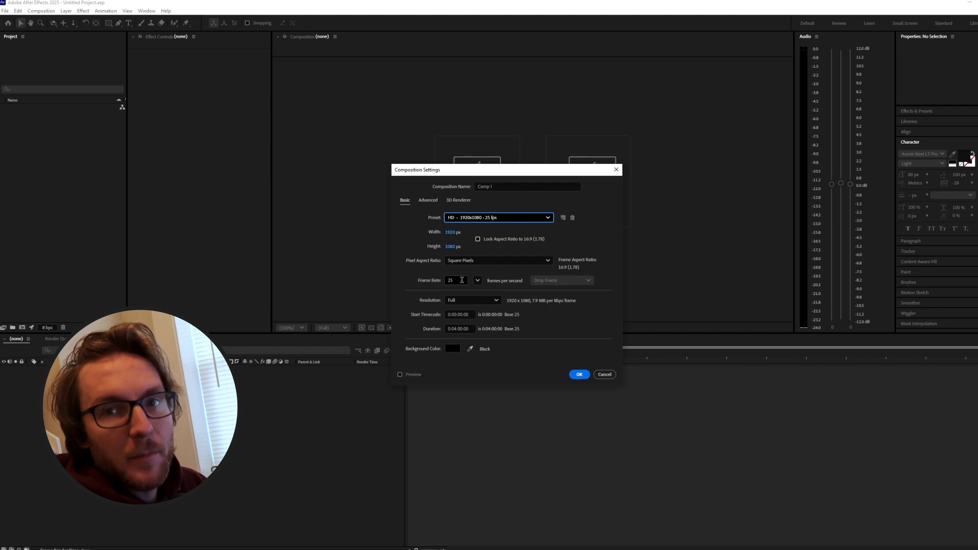
{"action": "left_click", "coordinate": [507, 186]}
{"action": "type", "text": "marylan"}
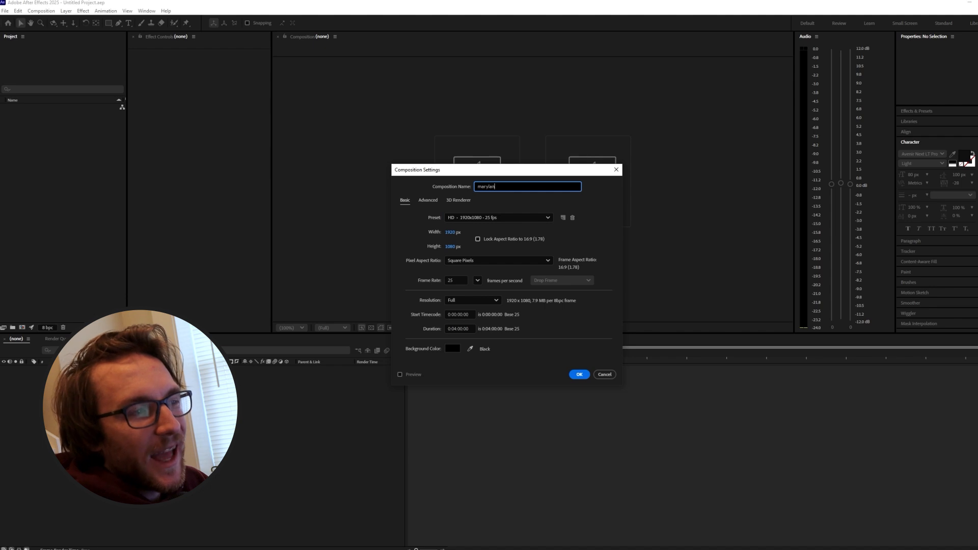
{"action": "type", "text": "d_unemployment_anima"}
{"action": "key", "text": "Return"}
- Import maryland_county_outlines.ai as footage with merged layers and add it to the composition
{"action": "left_click", "coordinate": [5, 10]}
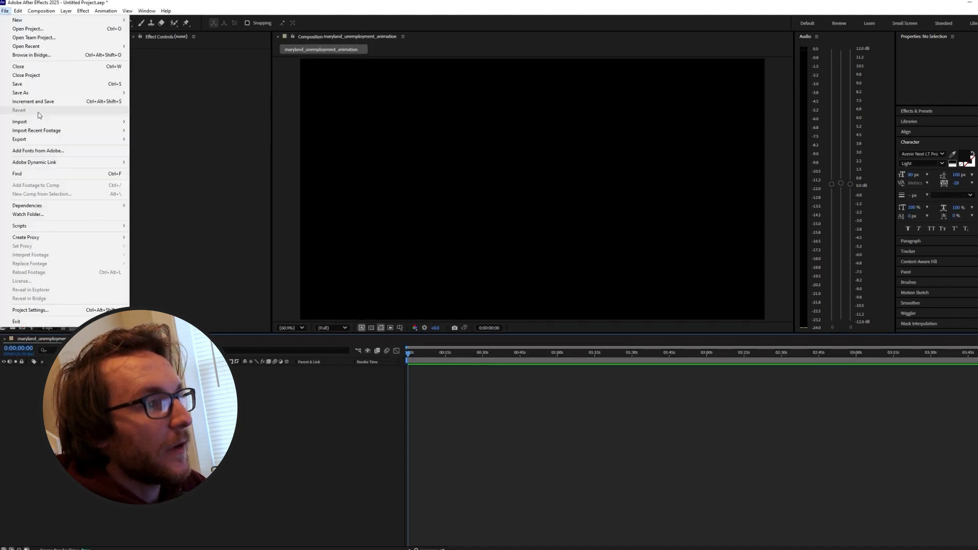
{"action": "mouse_move", "coordinate": [102, 121]}
{"action": "left_click", "coordinate": [138, 124]}
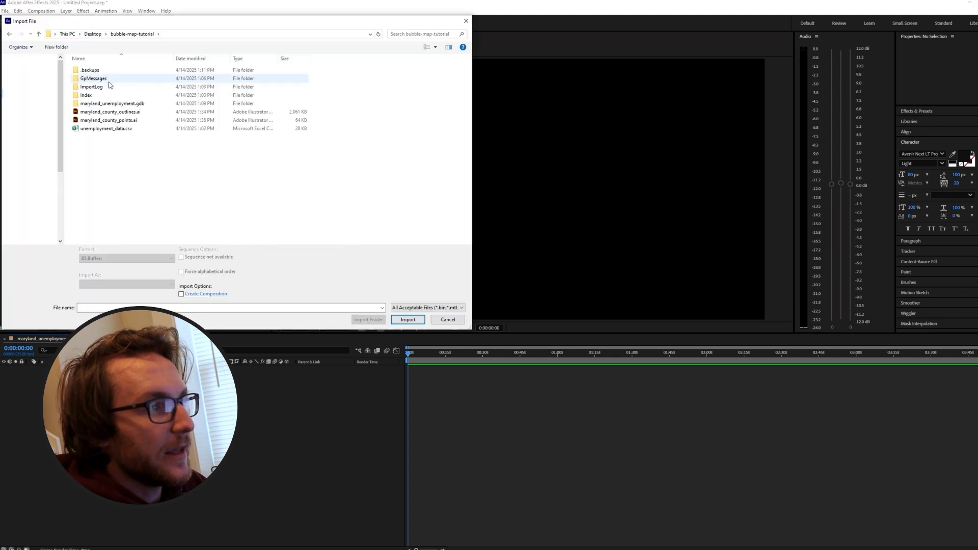
{"action": "left_click", "coordinate": [109, 111]}
{"action": "left_click", "coordinate": [408, 319]}
{"action": "left_click", "coordinate": [500, 247]}
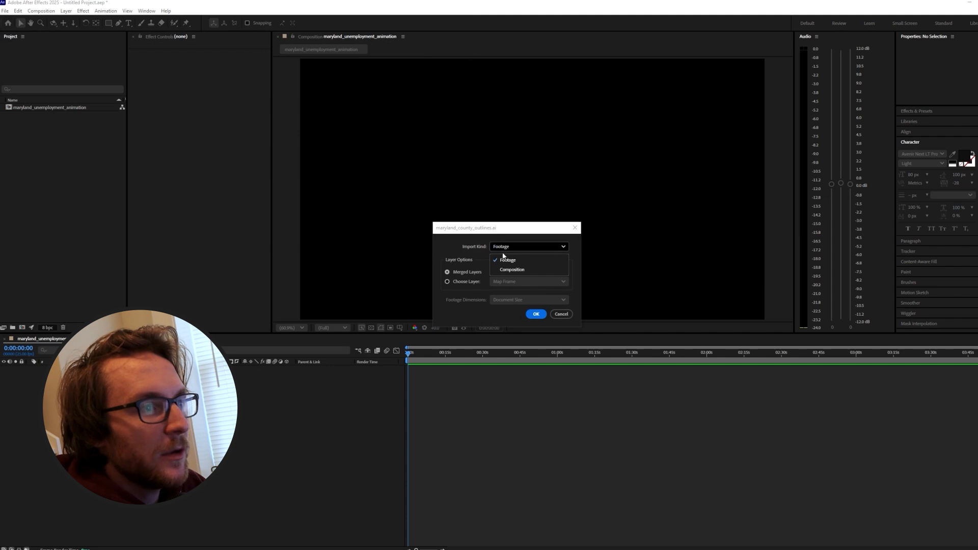
{"action": "left_click", "coordinate": [505, 261]}
{"action": "left_click", "coordinate": [535, 314]}
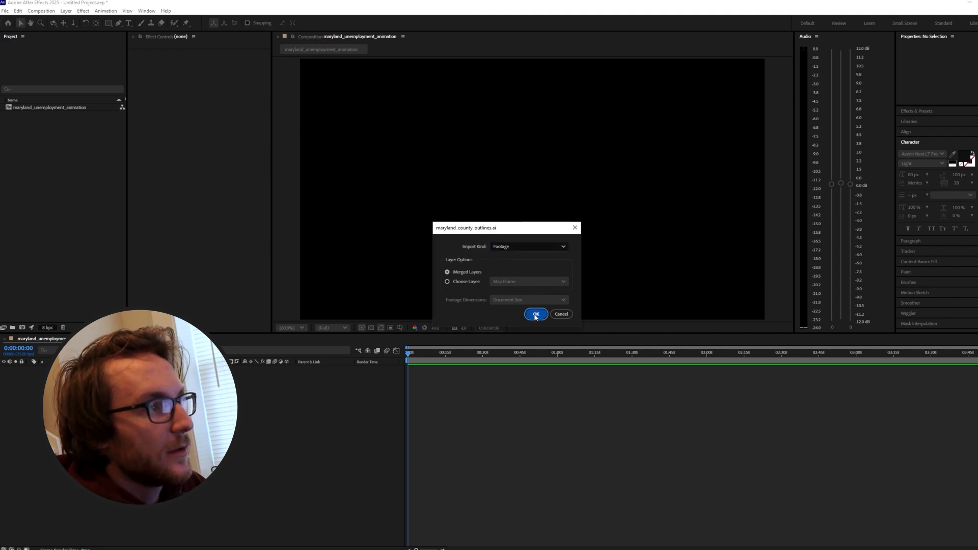
- Create a white (FFFFFF) solid and place it beneath the county outlines layer as the background
{"action": "left_click", "coordinate": [66, 11]}
{"action": "mouse_move", "coordinate": [77, 19]}
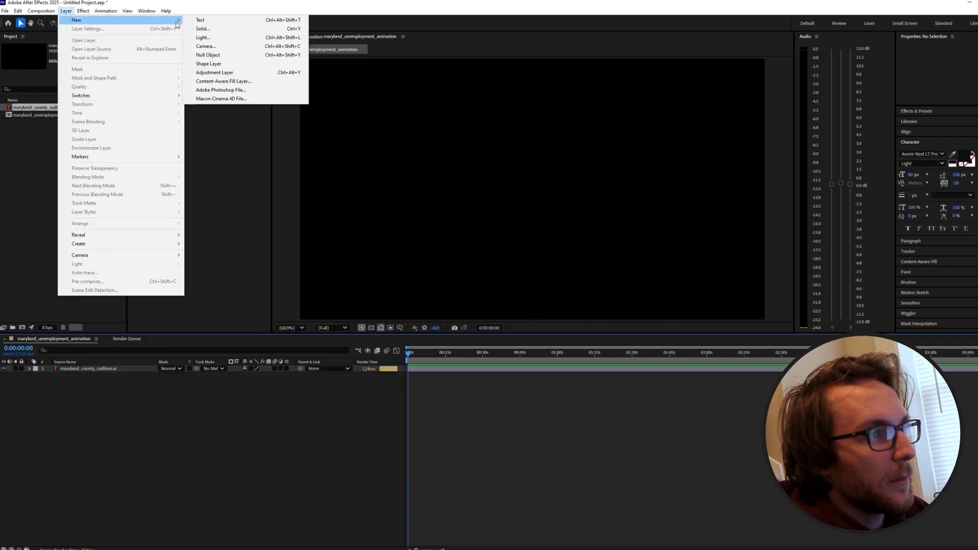
{"action": "left_click", "coordinate": [203, 29]}
{"action": "left_click", "coordinate": [504, 341]}
{"action": "left_click_drag", "start_coordinate": [449, 275], "coordinate": [353, 192]}
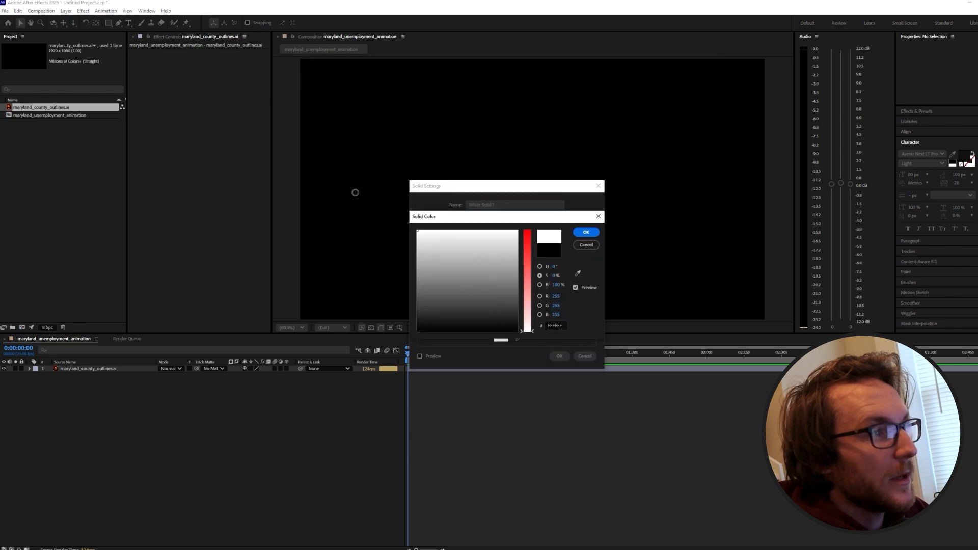
{"action": "left_click", "coordinate": [586, 233]}
{"action": "left_click", "coordinate": [559, 357]}
{"action": "left_click_drag", "start_coordinate": [144, 369], "coordinate": [144, 383]}
- Import maryland_county_points.ai as a composition and place it above the county outlines layer
{"action": "left_click", "coordinate": [5, 10]}
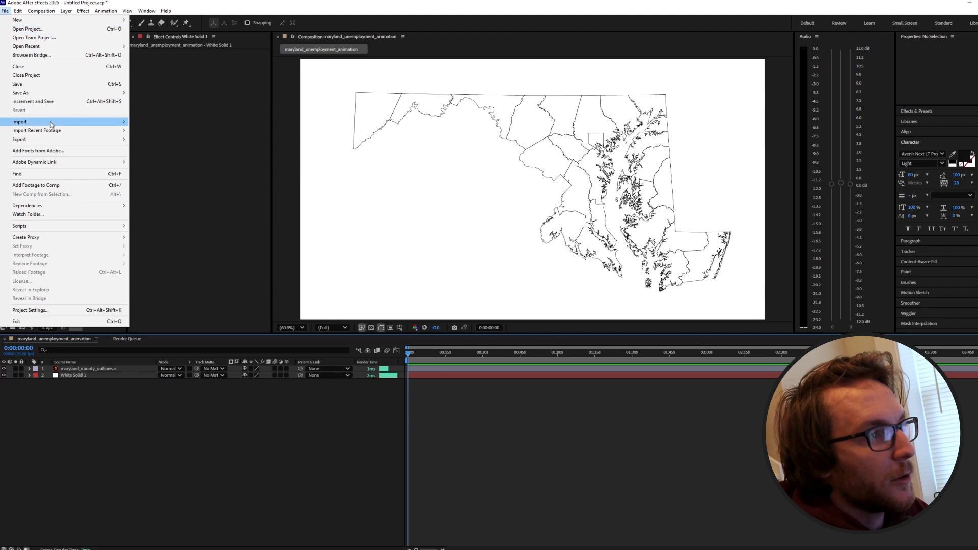
{"action": "mouse_move", "coordinate": [51, 123]}
{"action": "left_click", "coordinate": [140, 123]}
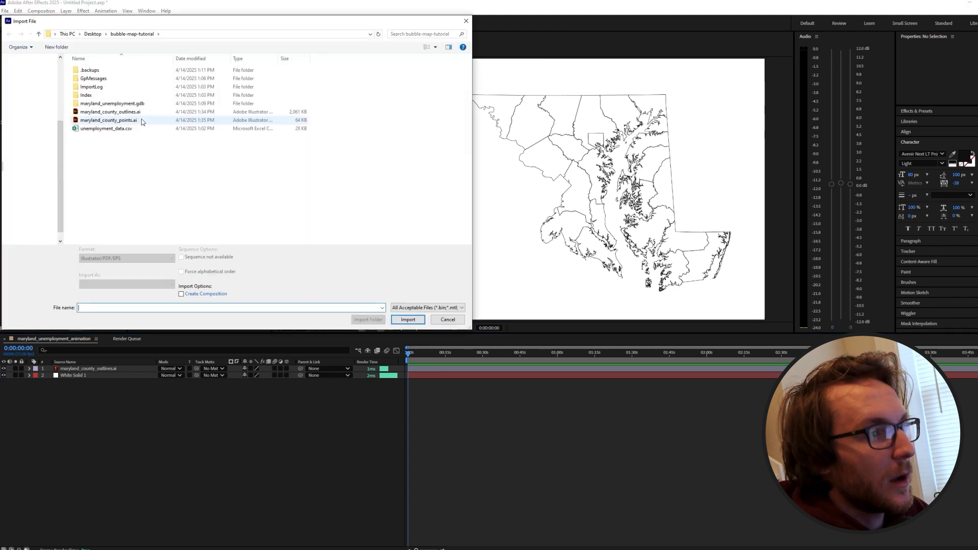
{"action": "double_click", "coordinate": [141, 123]}
{"action": "left_click", "coordinate": [530, 247]}
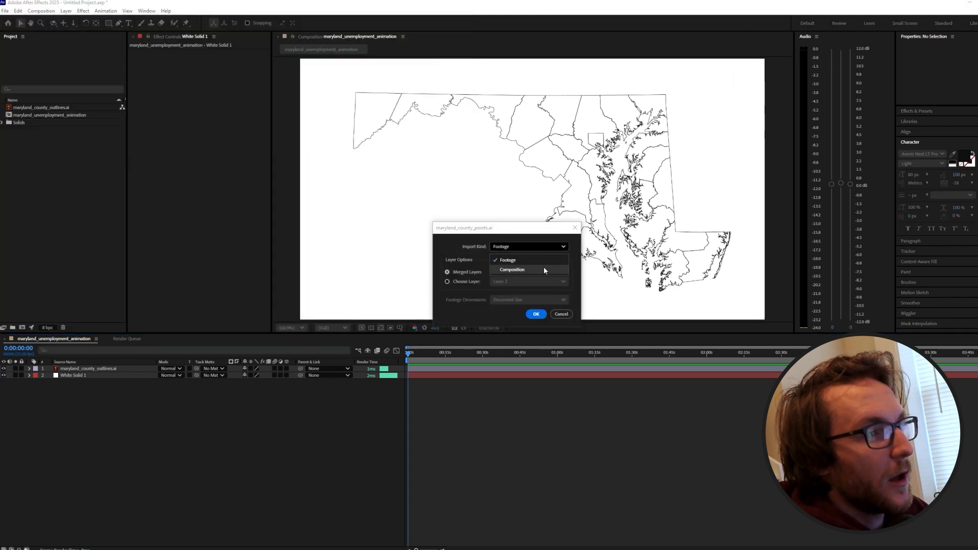
{"action": "left_click", "coordinate": [544, 270]}
{"action": "left_click", "coordinate": [536, 315]}
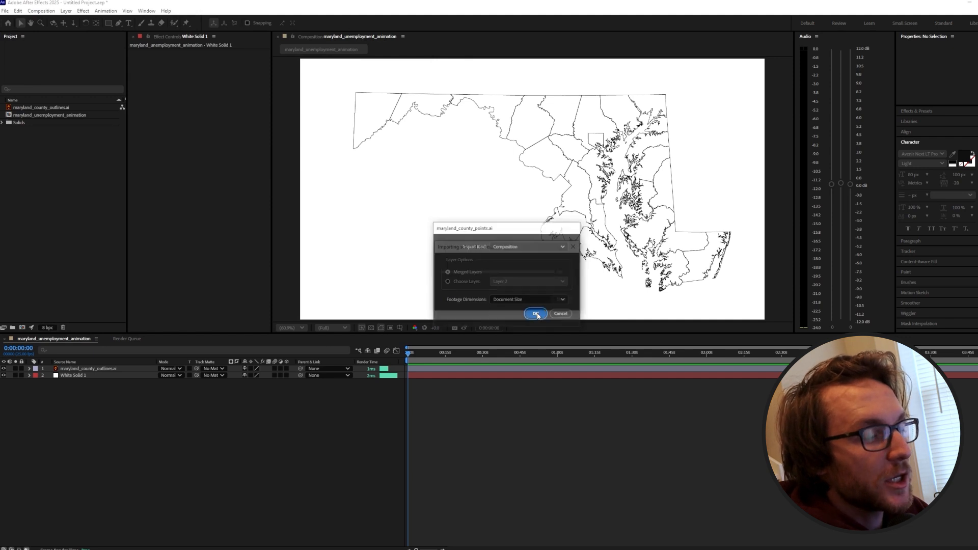
{"action": "left_click_drag", "start_coordinate": [96, 115], "coordinate": [102, 370]}
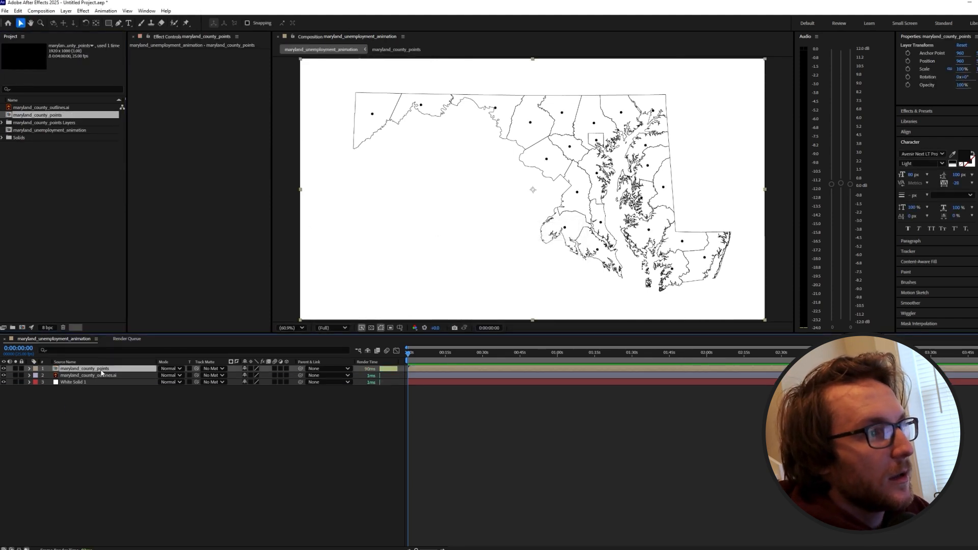
- Copy Layer 2 through Layer 25 from maryland_county_points into maryland_unemployment_animation, and delete the nested points composition layer there
{"action": "double_click", "coordinate": [99, 367]}
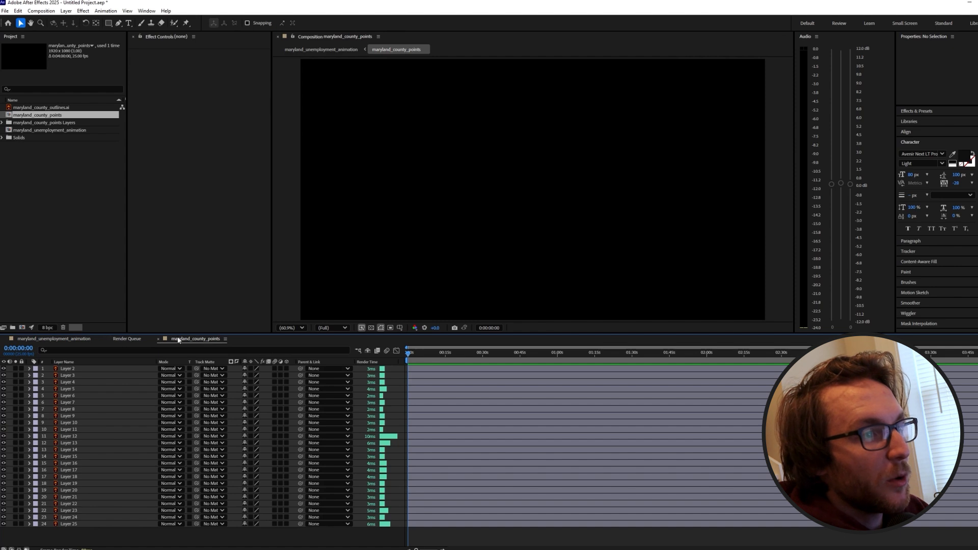
{"action": "left_click", "coordinate": [96, 369]}
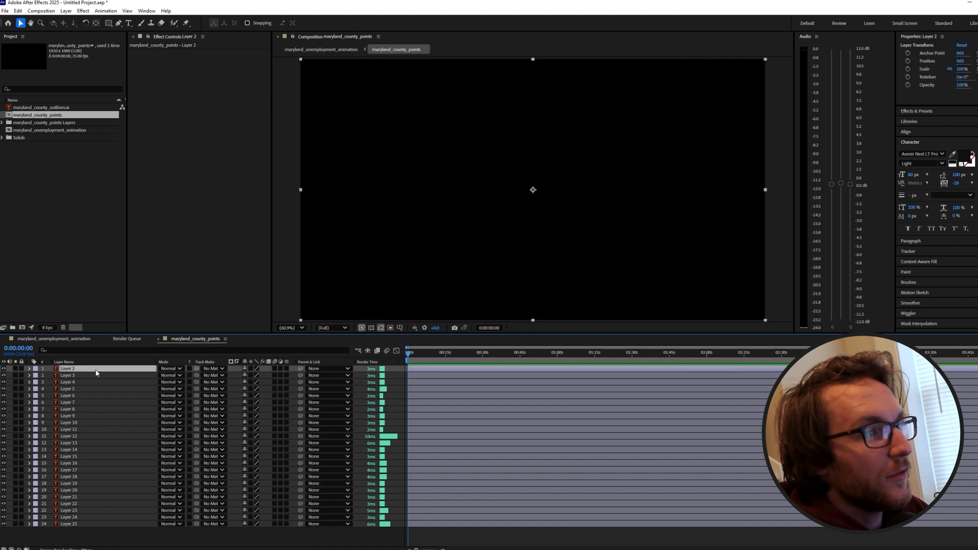
{"action": "left_click", "coordinate": [102, 524], "text": "shift"}
{"action": "key", "text": "ctrl+c"}
{"action": "left_click", "coordinate": [53, 338]}
{"action": "key", "text": "ctrl+v"}
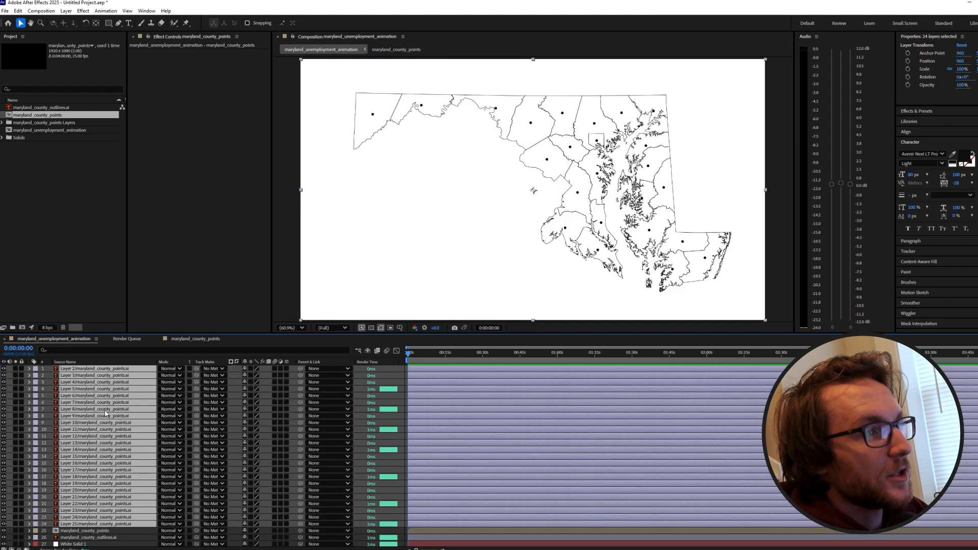
{"action": "left_click", "coordinate": [96, 531]}
{"action": "key", "text": "Delete"}
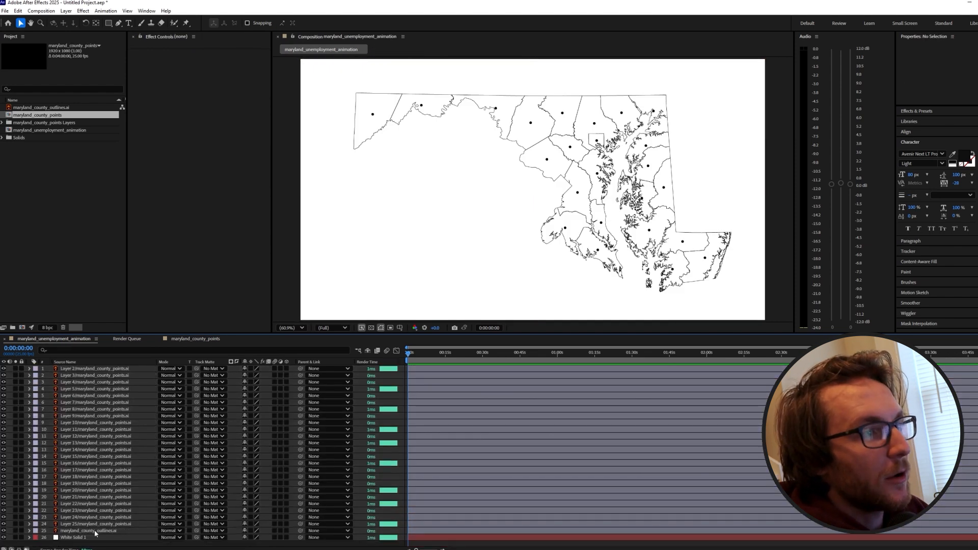
- Convert the Layer 2 through Layer 25 county point layers to shape layers
{"action": "left_click", "coordinate": [89, 524]}
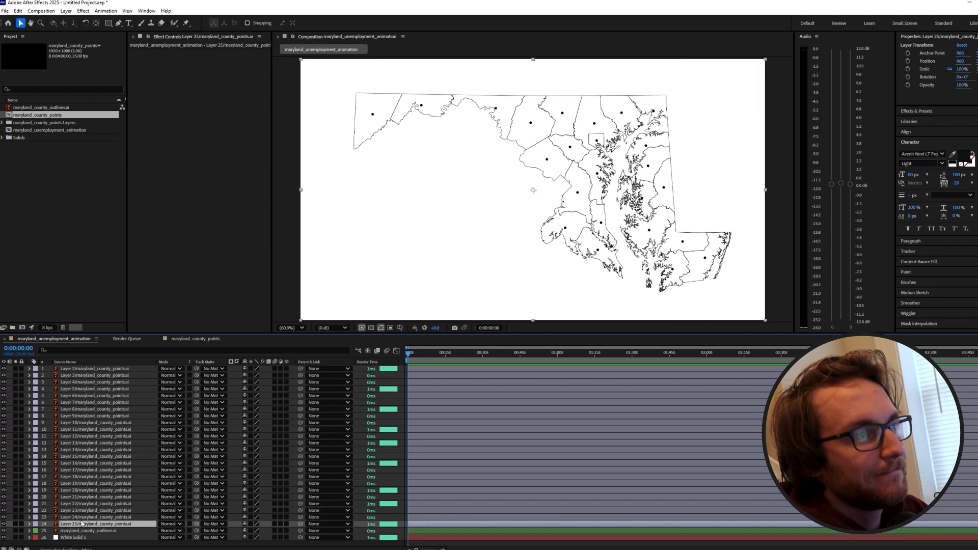
{"action": "left_click", "coordinate": [108, 372], "text": "shift"}
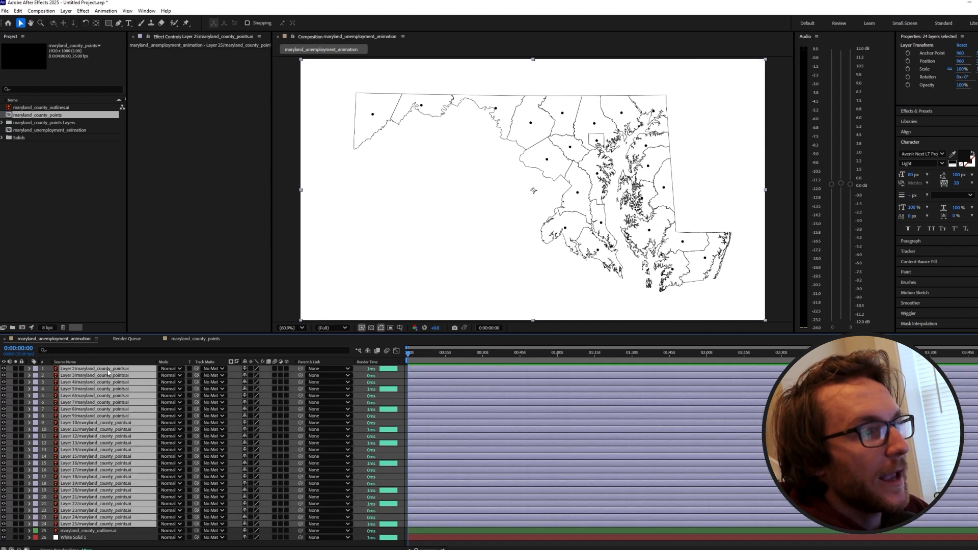
{"action": "right_click", "coordinate": [108, 372]}
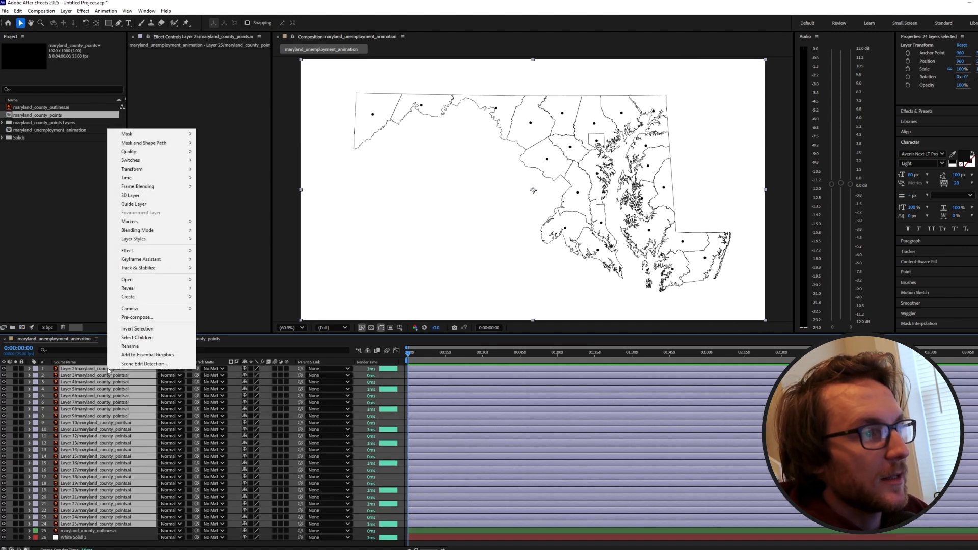
{"action": "mouse_move", "coordinate": [128, 297]}
{"action": "left_click", "coordinate": [235, 323]}
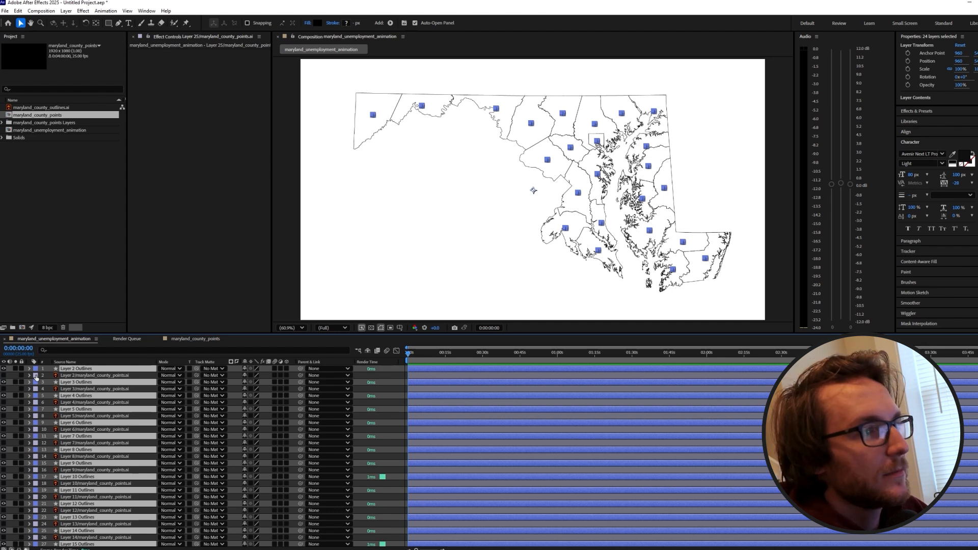
- Select the original Illustrator point layers by their lavender label group and delete them, keeping the new outline shape layers
{"action": "left_click", "coordinate": [36, 376]}
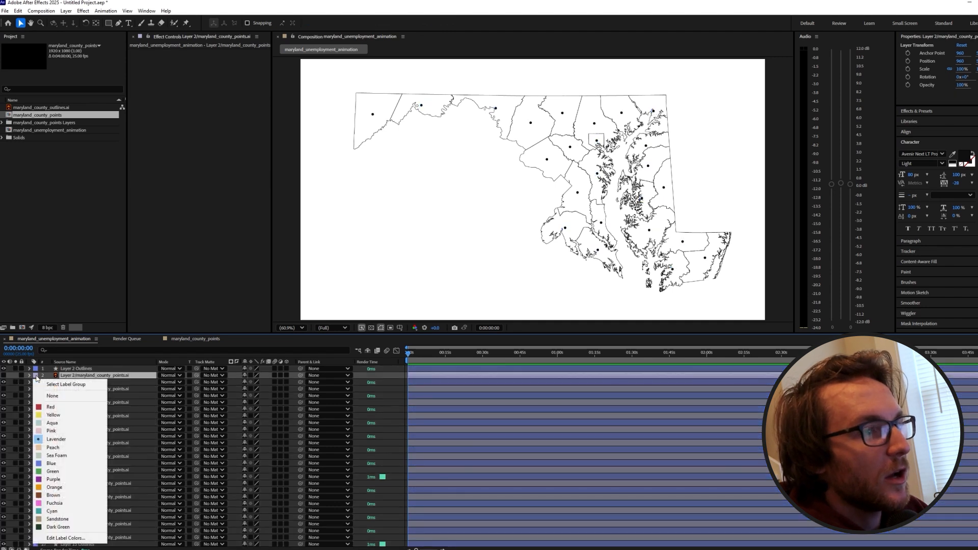
{"action": "left_click", "coordinate": [61, 384]}
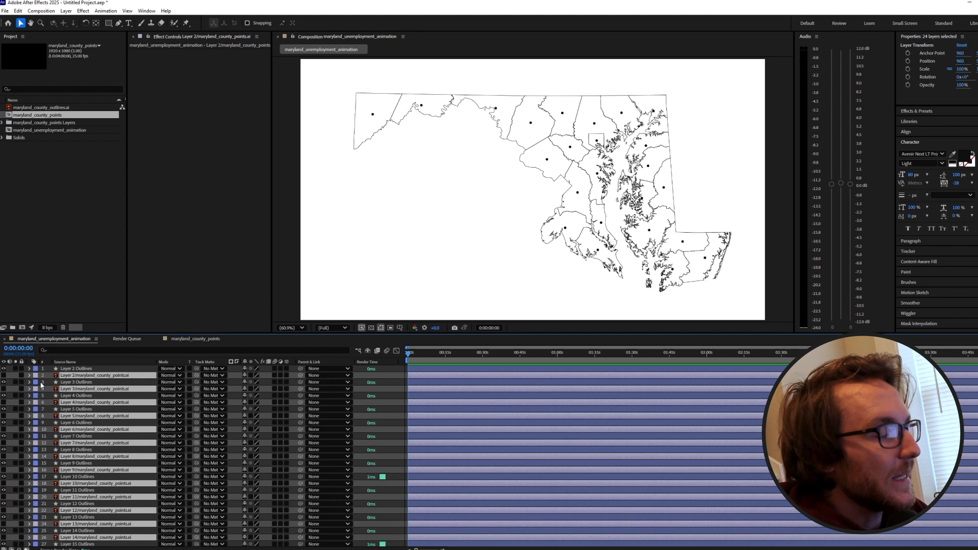
{"action": "key", "text": "Delete"}
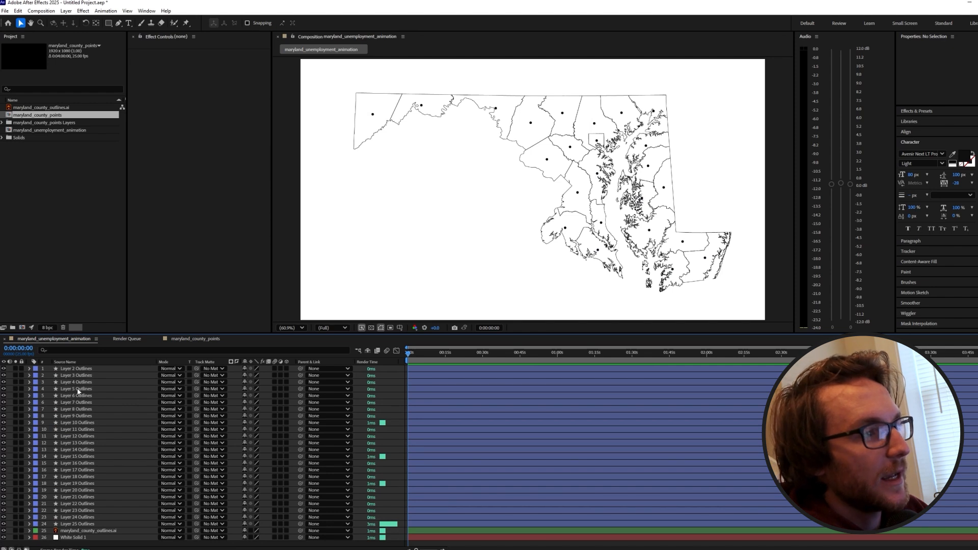
{"action": "left_click", "coordinate": [86, 370]}
{"action": "left_click", "coordinate": [91, 524], "text": "shift"}
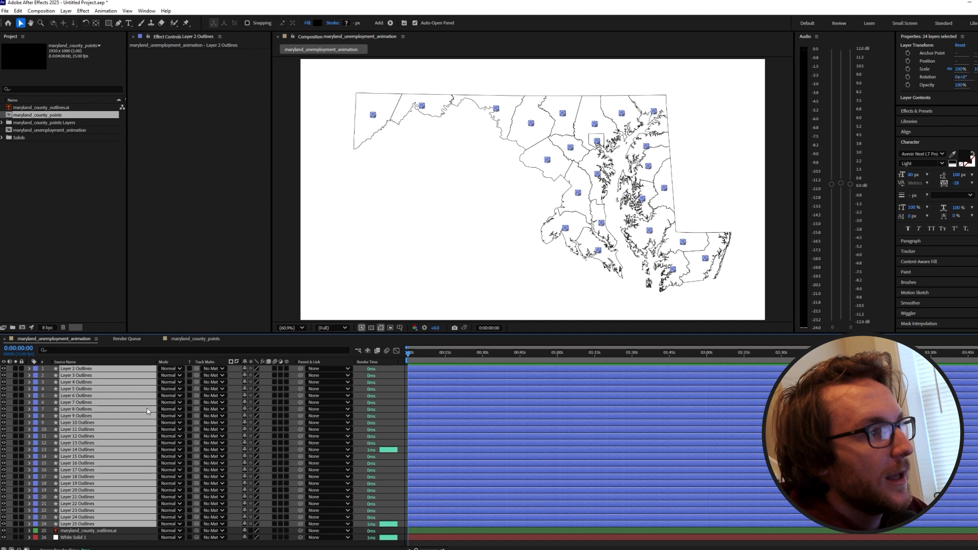
{"action": "key", "text": "ctrl+shift+a"}
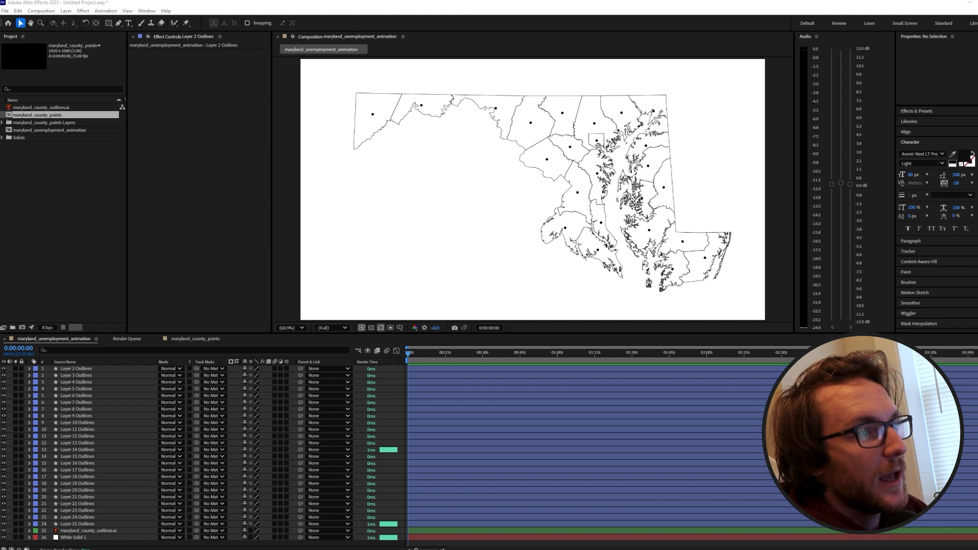
- Open the geology.com Maryland County Map page in the browser and narrow its window to about the screen's left portion
{"action": "left_click_drag", "start_coordinate": [0, 145], "coordinate": [306, 43]}
{"action": "left_click_drag", "start_coordinate": [306, 43], "coordinate": [296, 27]}
{"action": "left_click", "coordinate": [490, 280]}
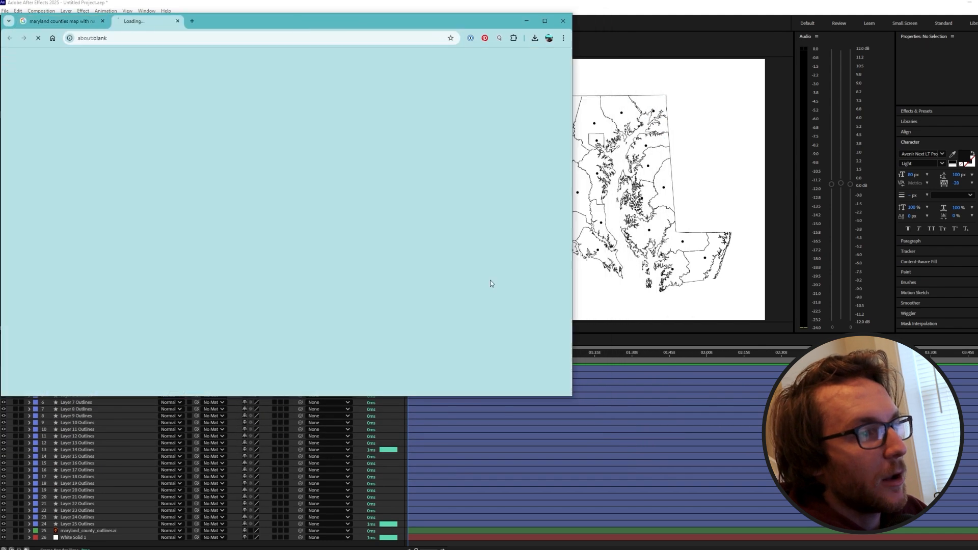
{"action": "left_click", "coordinate": [102, 21]}
{"action": "left_click_drag", "start_coordinate": [572, 217], "coordinate": [412, 218]}
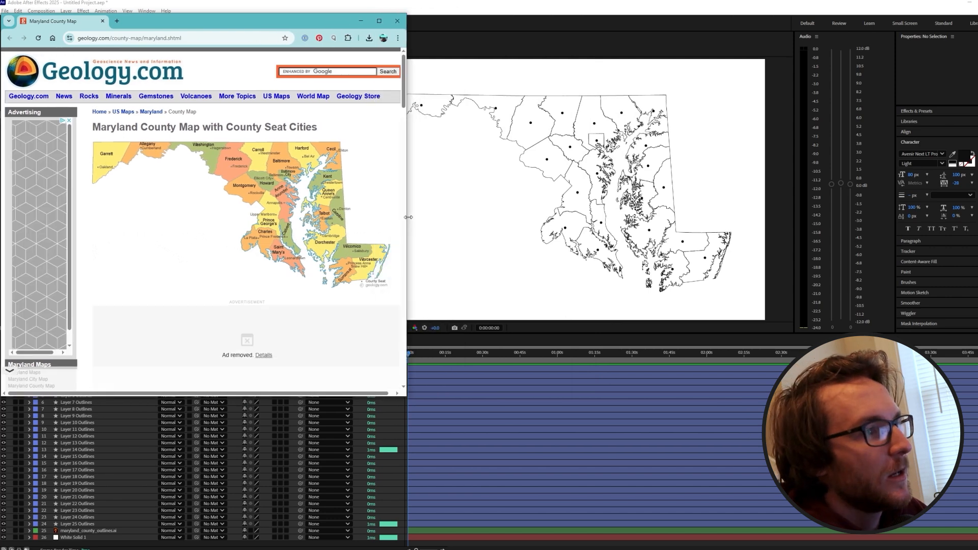
- Fit the After Effects window beside the browser and shorten the browser to leave room beneath the county map
{"action": "key", "text": "alt+Tab"}
{"action": "left_click_drag", "start_coordinate": [407, 88], "coordinate": [380, 121]}
{"action": "left_click_drag", "start_coordinate": [133, 110], "coordinate": [250, 241]}
{"action": "left_click_drag", "start_coordinate": [446, 255], "coordinate": [406, 321]}
{"action": "double_click", "coordinate": [641, 4]}
{"action": "left_click_drag", "start_coordinate": [224, 20], "coordinate": [224, 6]}
{"action": "left_click", "coordinate": [224, 239]}
{"action": "left_click_drag", "start_coordinate": [349, 385], "coordinate": [349, 313]}
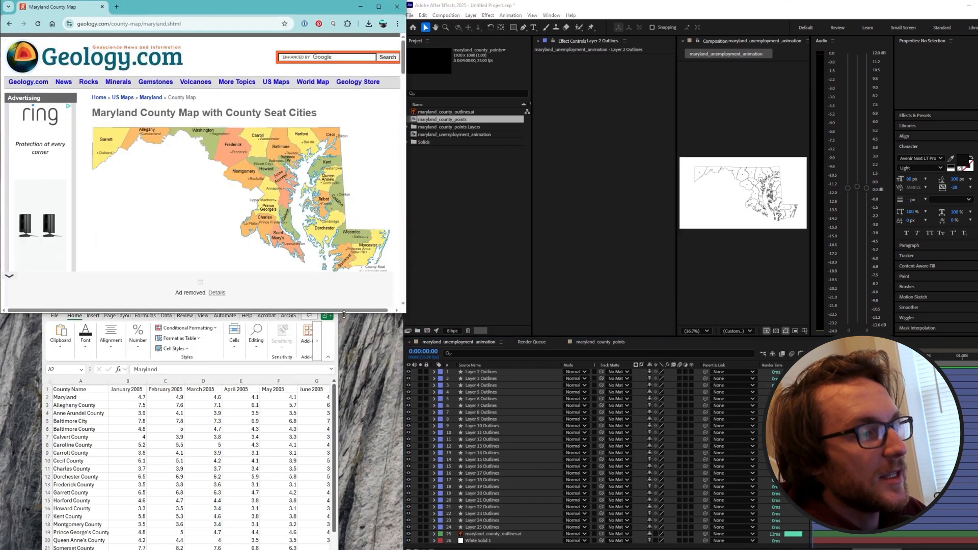
- Fit the unemployment_data.csv spreadsheet below the county map and widen the After Effects composition viewer
{"action": "left_click", "coordinate": [301, 326]}
{"action": "left_click_drag", "start_coordinate": [279, 296], "coordinate": [239, 319]}
{"action": "left_click_drag", "start_coordinate": [300, 439], "coordinate": [403, 419]}
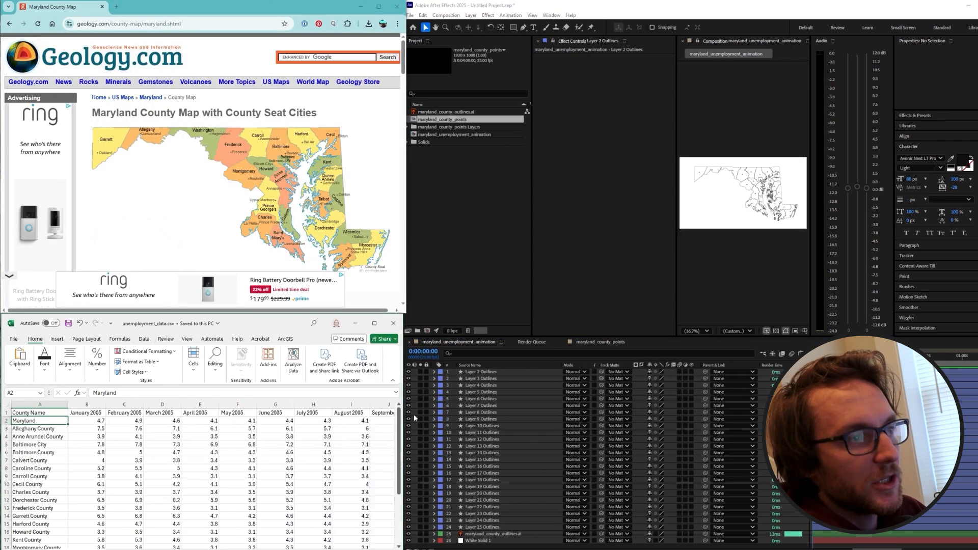
{"action": "left_click_drag", "start_coordinate": [677, 128], "coordinate": [543, 138]}
- Rename the Layer 2 to Layer 5 Outlines as Baltimore City, Worcester County, Wicomico County and Washington County
{"action": "left_click", "coordinate": [504, 371]}
{"action": "key", "text": "Return"}
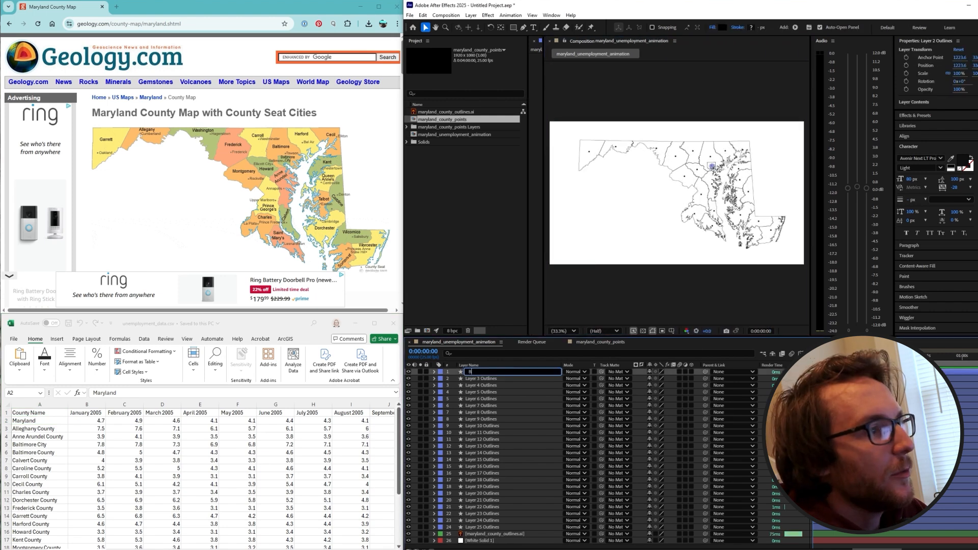
{"action": "type", "text": "Baltimore City"}
{"action": "key", "text": "Return"}
{"action": "left_click", "coordinate": [513, 378]}
{"action": "key", "text": "Return"}
{"action": "type", "text": "Worcester County"}
{"action": "left_click", "coordinate": [514, 385]}
{"action": "key", "text": "Return"}
{"action": "type", "text": "Wicomico County"}
{"action": "left_click", "coordinate": [514, 392]}
{"action": "key", "text": "Return"}
{"action": "type", "text": "Washington County"}
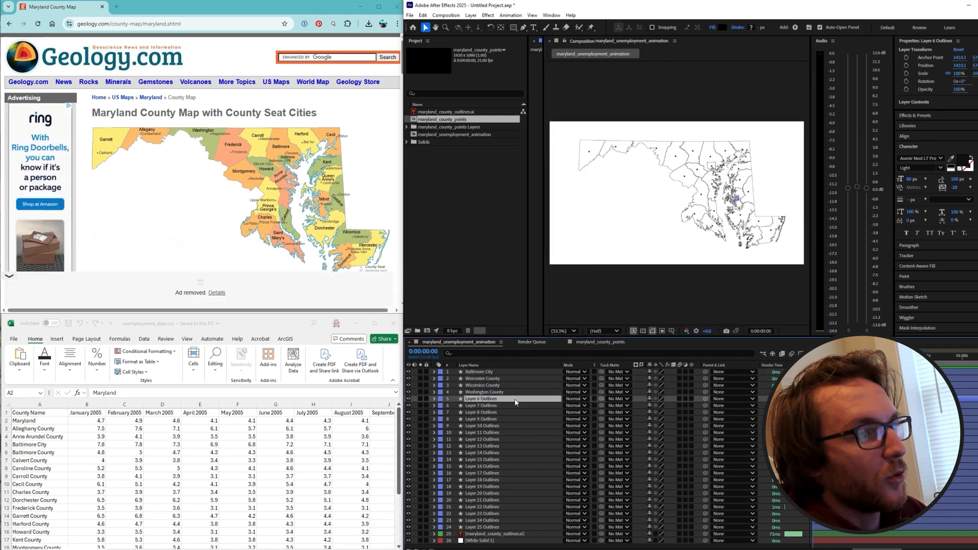
- Rename the Layer 6 to Layer 9 Outlines as Talbot County, Somerset County, Saint Mary's County and Queen Anne's County
{"action": "type", "text": "Somerset County"}
{"action": "left_click", "coordinate": [513, 412]}
{"action": "key", "text": "Return"}
{"action": "type", "text": "Saint Mary's County"}
{"action": "left_click", "coordinate": [514, 419]}
{"action": "key", "text": "Return"}
{"action": "type", "text": "Queen Anne's County"}
- Rename the Layer 10 to Layer 14 Outlines as Prince George's County, Montgomery County, Kent County, Howard County and Harford County
{"action": "left_click", "coordinate": [516, 425]}
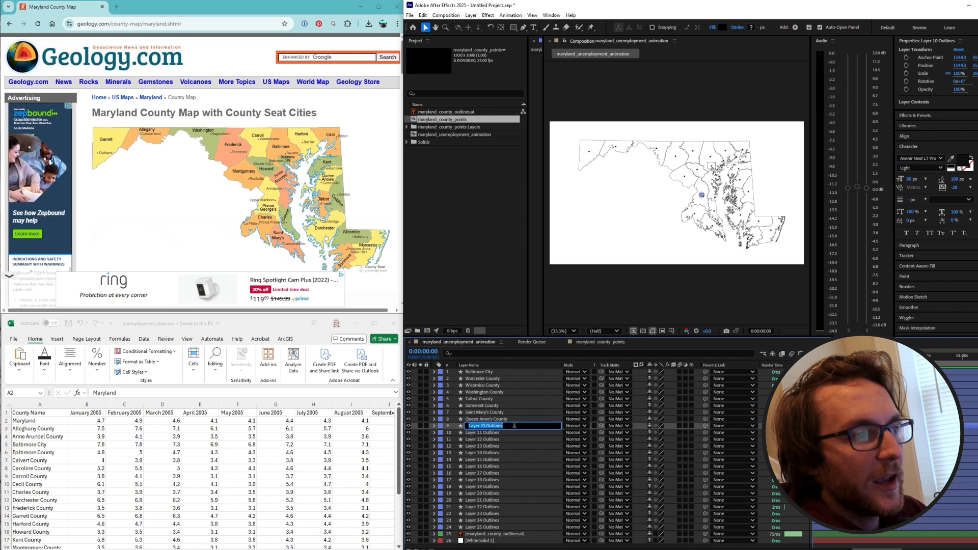
{"action": "type", "text": "Montgomery County"}
{"action": "left_click", "coordinate": [513, 439]}
{"action": "key", "text": "Return"}
{"action": "type", "text": "Kent County"}
{"action": "left_click", "coordinate": [510, 446]}
{"action": "key", "text": "Return"}
{"action": "type", "text": "Howard County"}
{"action": "left_click", "coordinate": [508, 452]}
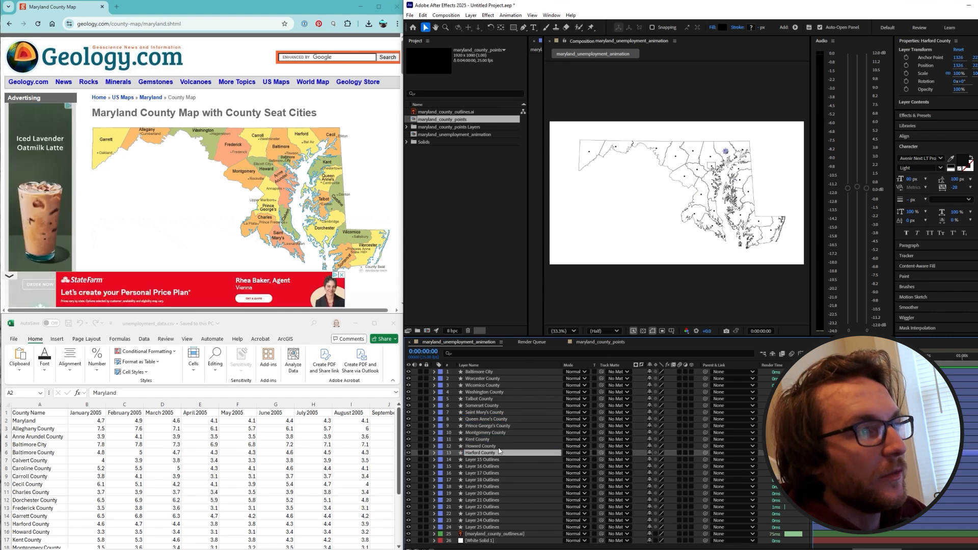
- Rename the Layer 15 to Layer 18 Outlines as Garrett County, Frederick County, Dorchester County and Charles County
{"action": "key", "text": "Return"}
{"action": "type", "text": "Frederick County"}
{"action": "left_click", "coordinate": [505, 473]}
{"action": "key", "text": "Return"}
{"action": "type", "text": "Dorchester County"}
{"action": "left_click", "coordinate": [507, 480]}
{"action": "key", "text": "Return"}
{"action": "type", "text": "Charles County"}
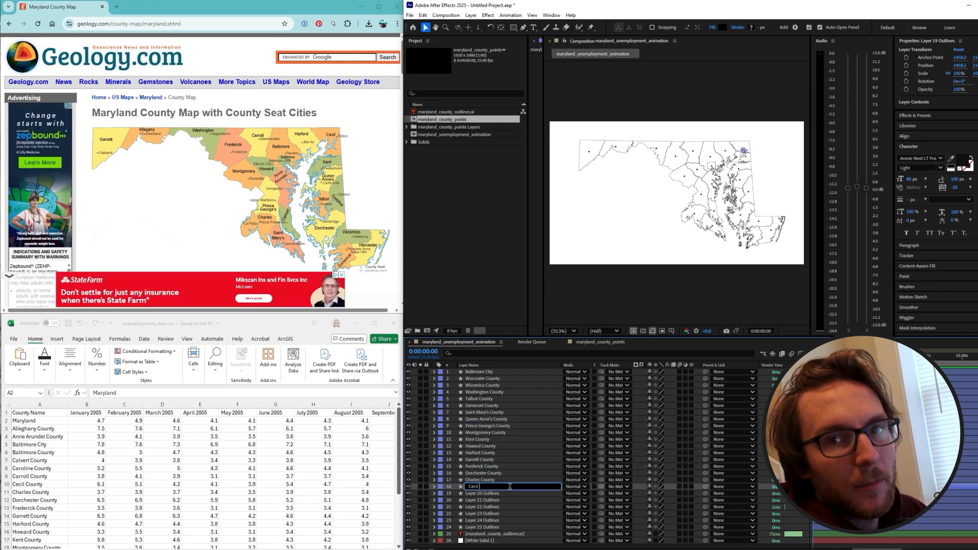
- Rename the Layer 19 to Layer 22 Outlines as Cecil County, Carroll County, Caroline County and Calvert County
{"action": "left_click", "coordinate": [513, 499]}
{"action": "key", "text": "Return"}
{"action": "type", "text": "Caroline County"}
{"action": "left_click", "coordinate": [513, 507]}
{"action": "key", "text": "Return"}
{"action": "type", "text": "Calvert County"}
- Rename the Layer 23 to Layer 25 Outlines as Baltimore County, Anne Arundel County and Alleghany County
{"action": "left_click", "coordinate": [512, 514]}
{"action": "key", "text": "Return"}
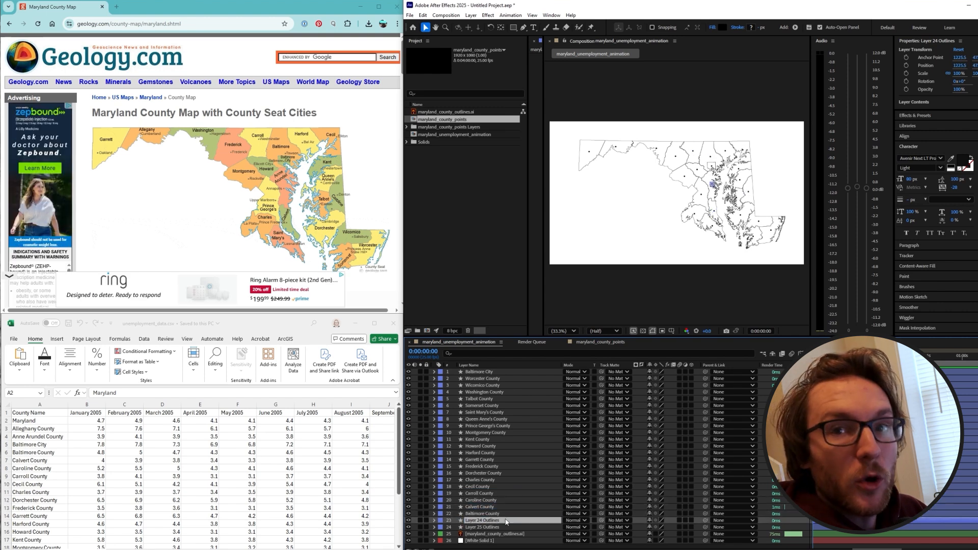
{"action": "type", "text": "Alleghany County"}
{"action": "key", "text": "Return"}
- Reorder the county shape layers alphabetically, from Alleghany County at the top to Worcester County at the bottom
{"action": "left_click_drag", "start_coordinate": [87, 314], "coordinate": [88, 66]}
{"action": "left_click_drag", "start_coordinate": [489, 527], "coordinate": [489, 370]}
{"action": "left_click_drag", "start_coordinate": [489, 527], "coordinate": [495, 396]}
{"action": "left_click_drag", "start_coordinate": [495, 526], "coordinate": [493, 403]}
{"action": "left_click_drag", "start_coordinate": [486, 526], "coordinate": [486, 416]}
{"action": "left_click_drag", "start_coordinate": [485, 527], "coordinate": [487, 430]}
{"action": "left_click_drag", "start_coordinate": [484, 527], "coordinate": [486, 437]}
{"action": "left_click_drag", "start_coordinate": [486, 526], "coordinate": [487, 449]}
{"action": "left_click_drag", "start_coordinate": [484, 527], "coordinate": [487, 463]}
{"action": "left_click_drag", "start_coordinate": [484, 527], "coordinate": [487, 469]}
{"action": "left_click_drag", "start_coordinate": [484, 527], "coordinate": [485, 483]}
{"action": "left_click_drag", "start_coordinate": [483, 527], "coordinate": [484, 490]}
- Put away the map and spreadsheet reference windows and maximize After Effects
{"action": "left_click", "coordinate": [395, 12]}
{"action": "left_click", "coordinate": [361, 72]}
{"action": "double_click", "coordinate": [891, 5]}
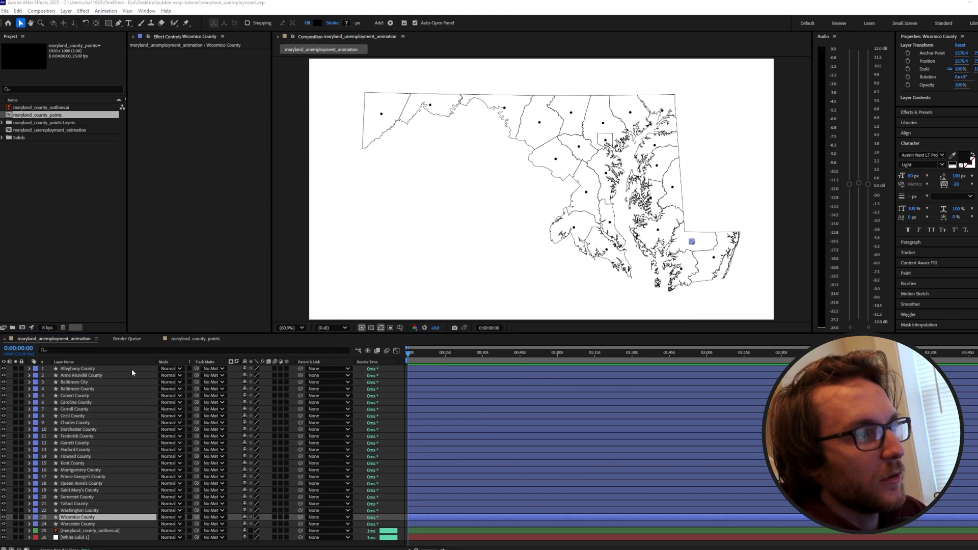
- Add a Slider Control expression effect to the Alleghany County layer and expand the layer to reach its Slider property
{"action": "left_click", "coordinate": [132, 369]}
{"action": "right_click", "coordinate": [132, 371]}
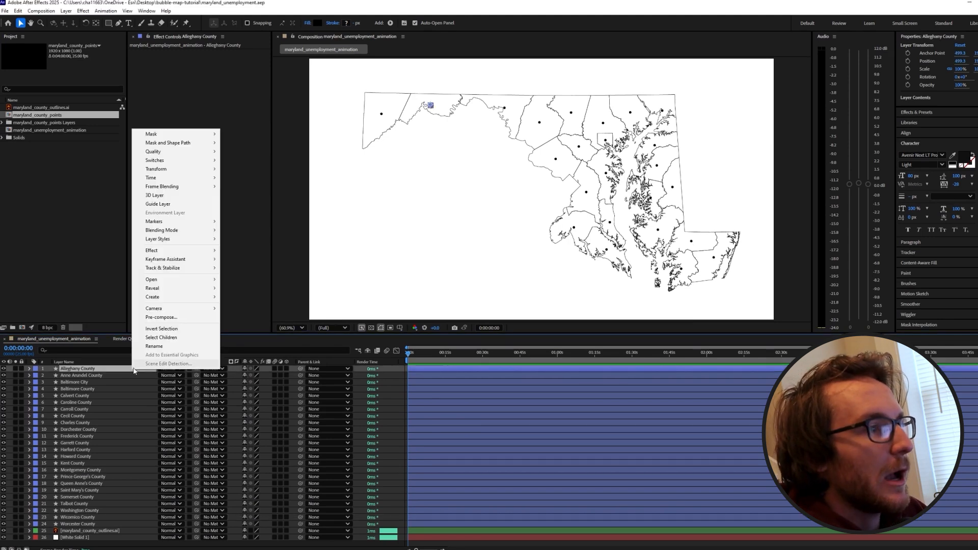
{"action": "mouse_move", "coordinate": [180, 251]}
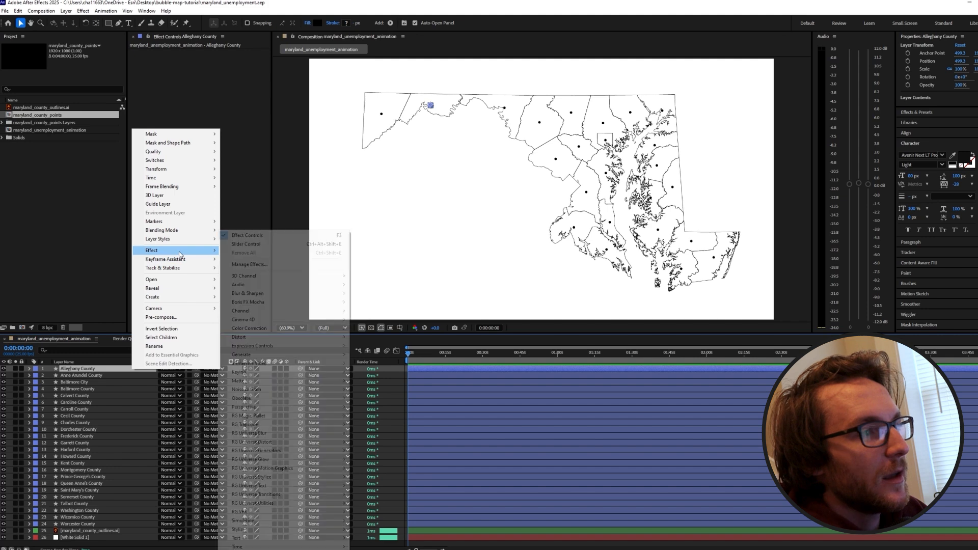
{"action": "mouse_move", "coordinate": [288, 345]}
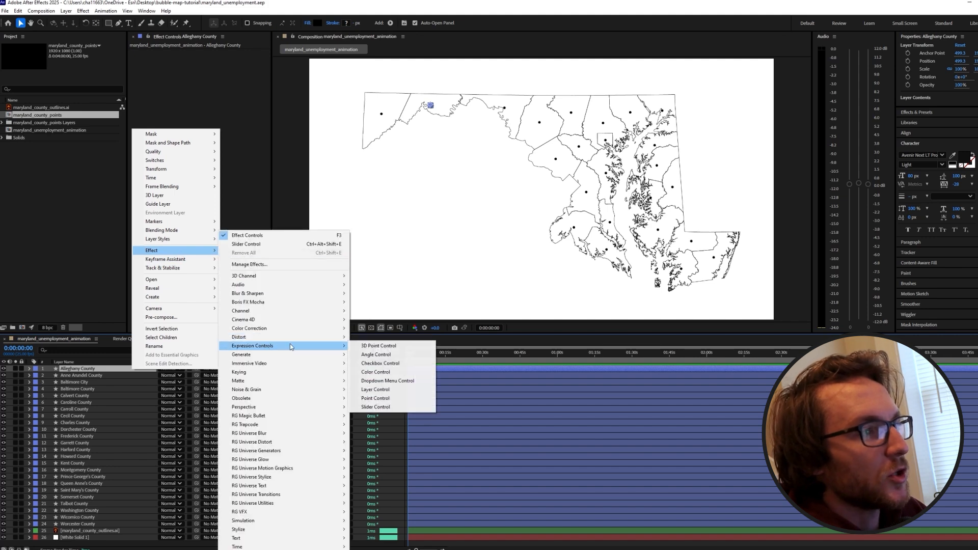
{"action": "left_click", "coordinate": [375, 407]}
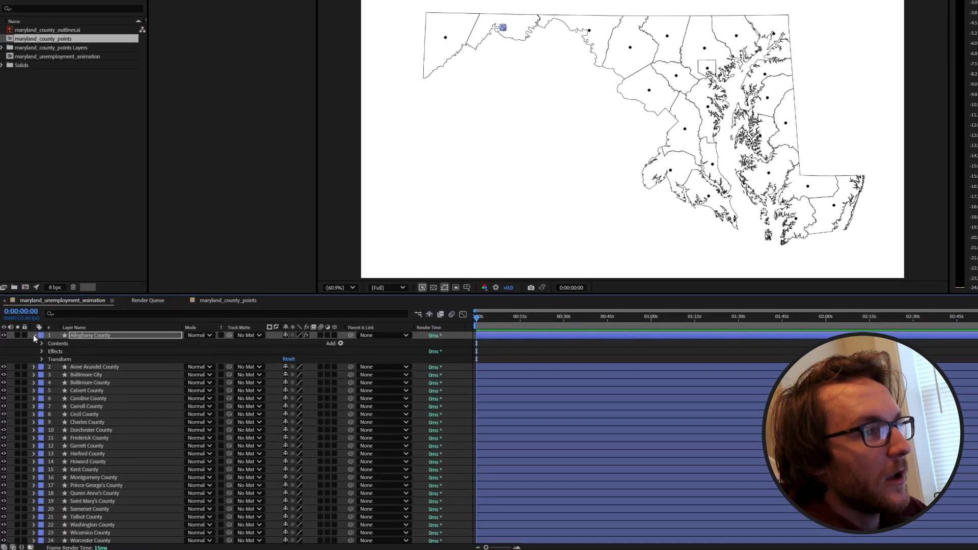
{"action": "left_click", "coordinate": [53, 338]}
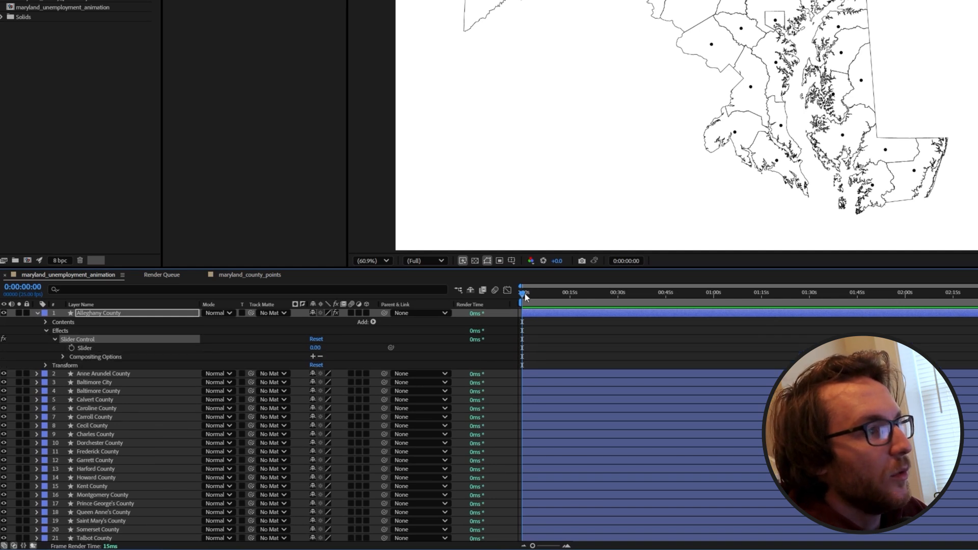
- Enable keyframing on Alleghany County's Slider at frame 0 and add another keyframe at frame 5
{"action": "left_click_drag", "start_coordinate": [523, 299], "coordinate": [487, 301]}
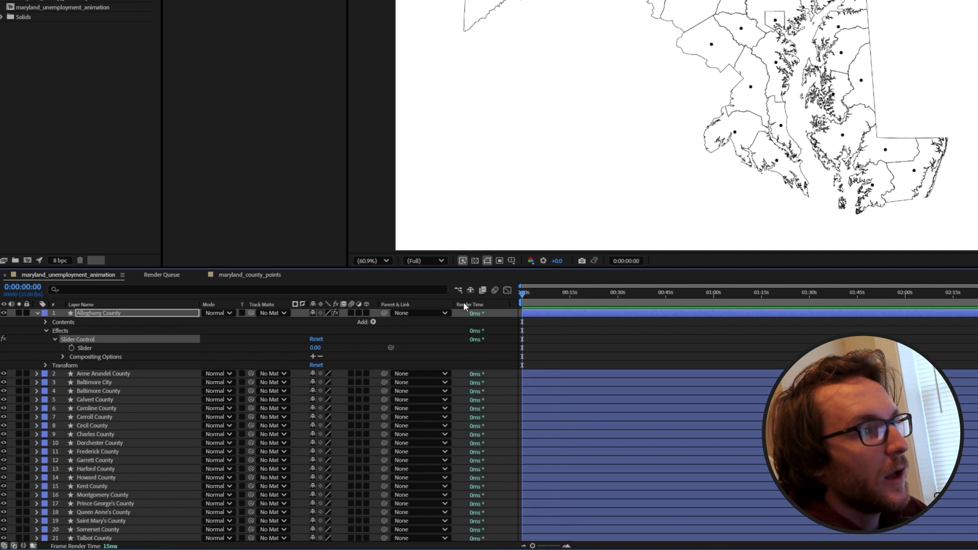
{"action": "left_click", "coordinate": [72, 347]}
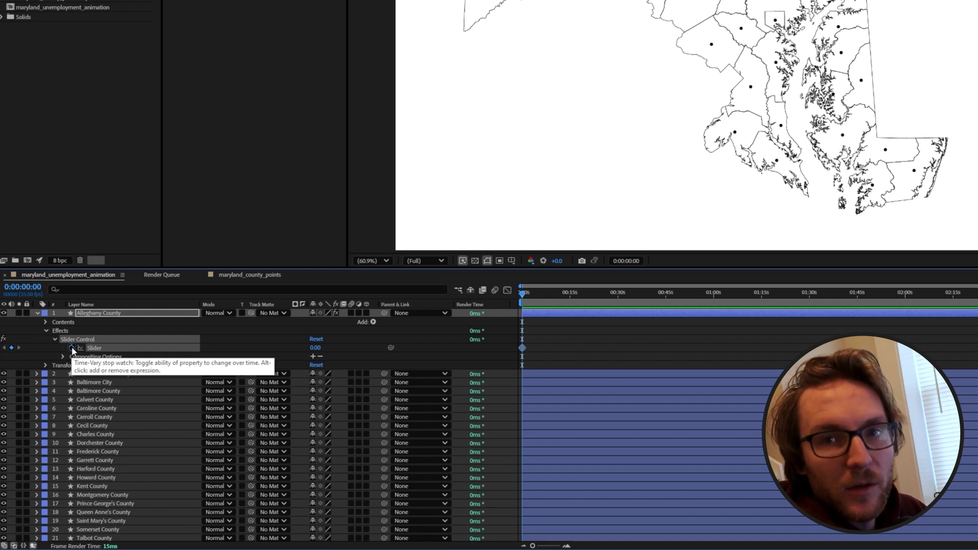
{"action": "key", "text": "Page_Down"}
{"action": "key", "text": "Page_Down"}
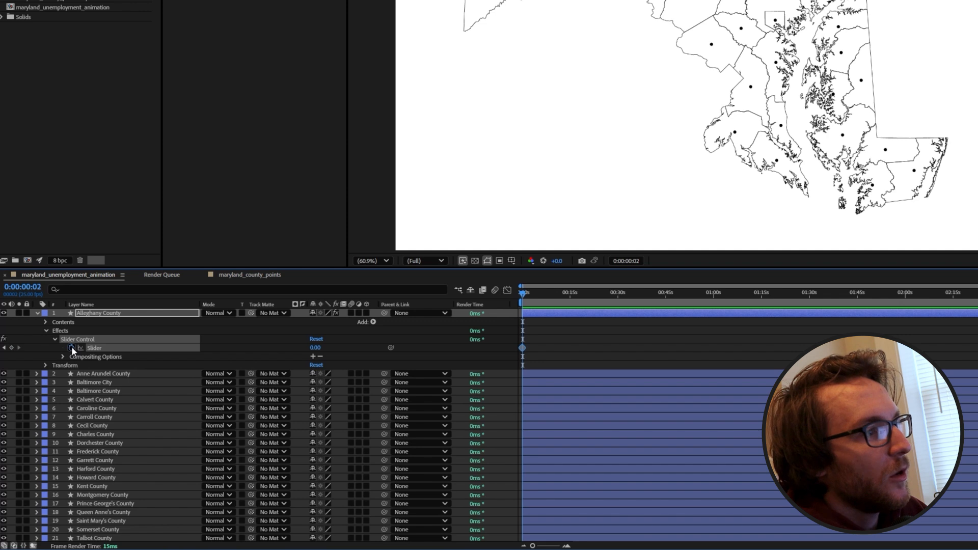
{"action": "left_click", "coordinate": [12, 348]}
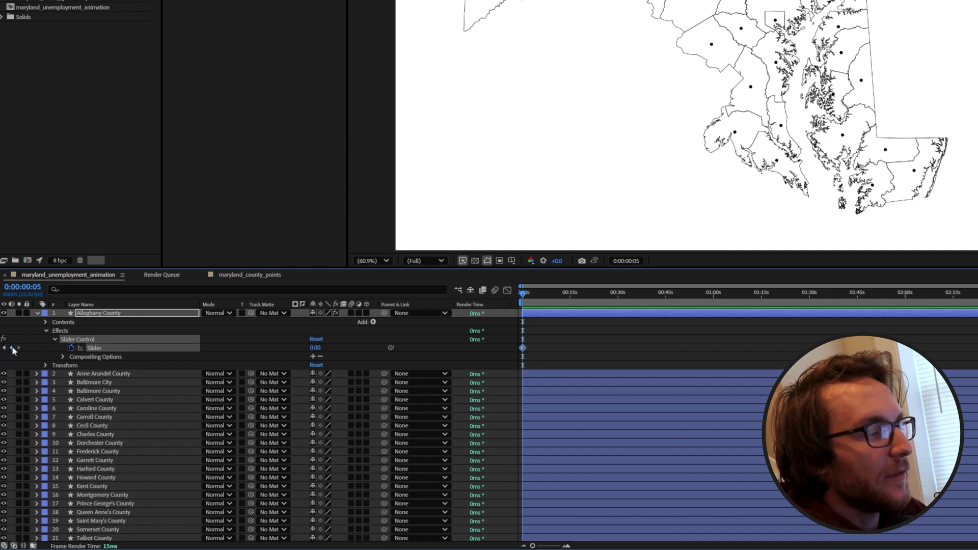
- Add further Slider keyframes to Alleghany County every five frames, at frames 10, 15 and 20
{"action": "key", "text": "Page_Down"}
{"action": "key", "text": "Page_Down"}
{"action": "key", "text": "Page_Down"}
{"action": "key", "text": "Page_Down"}
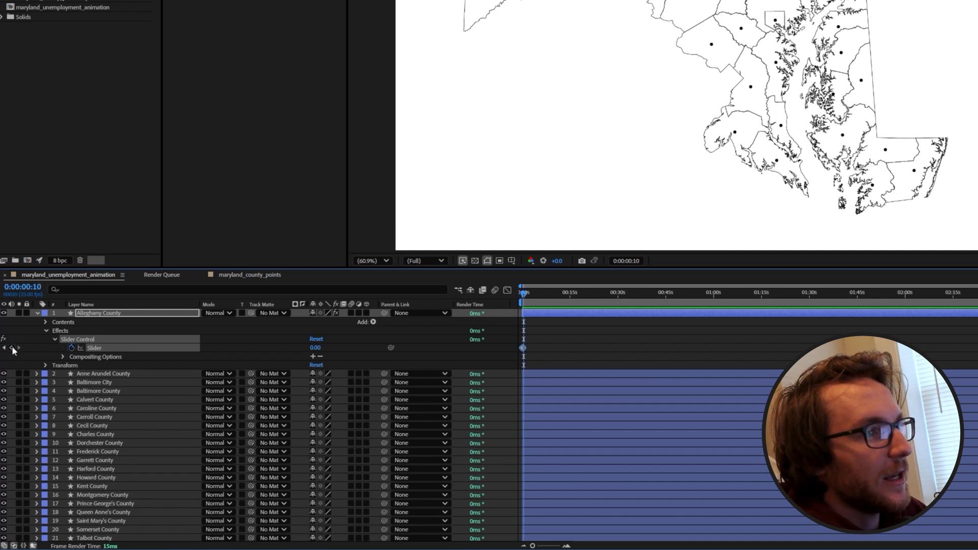
{"action": "key", "text": "Page_Down"}
{"action": "key", "text": "Page_Down"}
{"action": "key", "text": "Page_Down"}
{"action": "key", "text": "Page_Down"}
{"action": "key", "text": "Page_Down"}
{"action": "key", "text": "Page_Down"}
{"action": "key", "text": "Page_Down"}
{"action": "left_click", "coordinate": [12, 348]}
{"action": "left_click", "coordinate": [588, 340]}
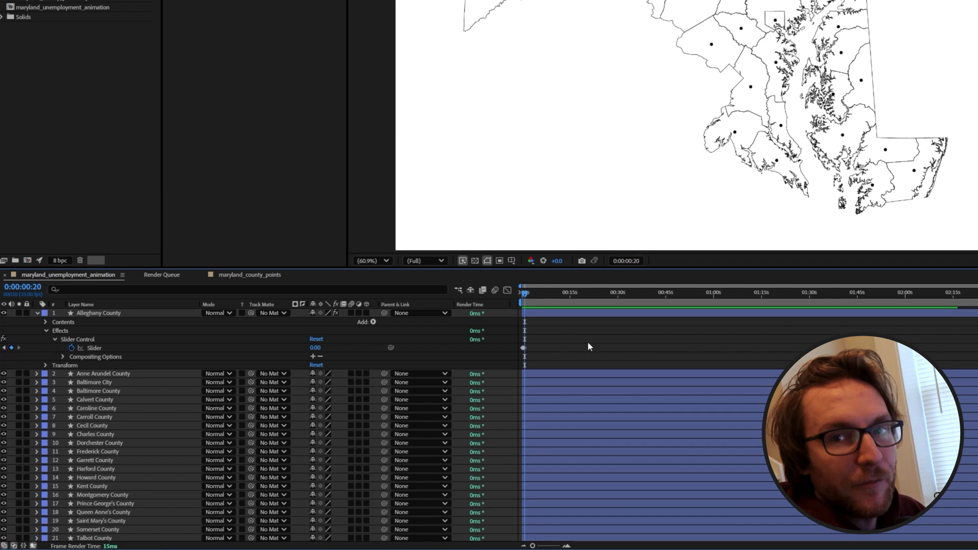
- Return to the first frame, copy all of Alleghany County's Slider keyframes, and paste them into cell A1 of a blank Excel sheet
{"action": "key", "text": "="}
{"action": "key", "text": "="}
{"action": "key", "text": "="}
{"action": "left_click_drag", "start_coordinate": [647, 545], "coordinate": [539, 543]}
{"action": "key", "text": "="}
{"action": "left_click_drag", "start_coordinate": [562, 294], "coordinate": [508, 301]}
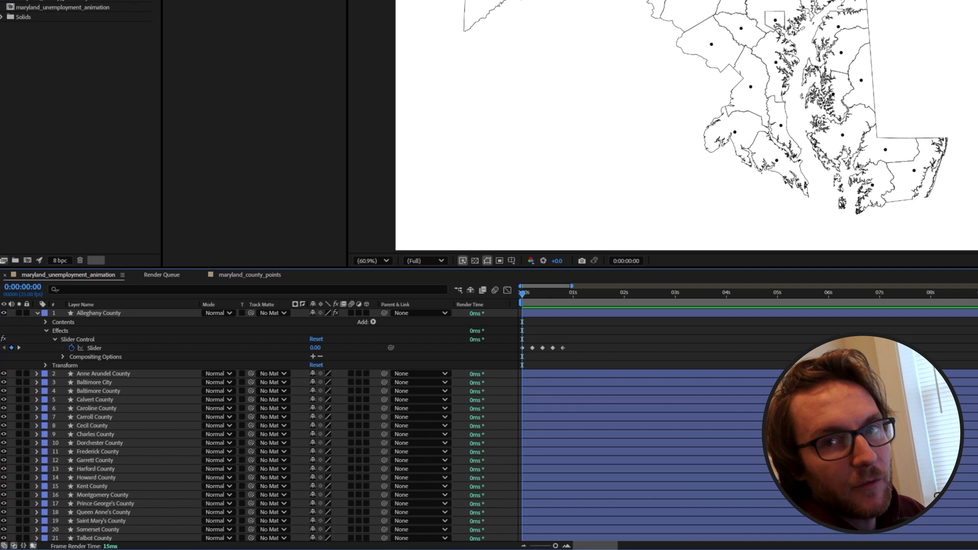
{"action": "left_click", "coordinate": [96, 343]}
{"action": "left_click", "coordinate": [97, 348]}
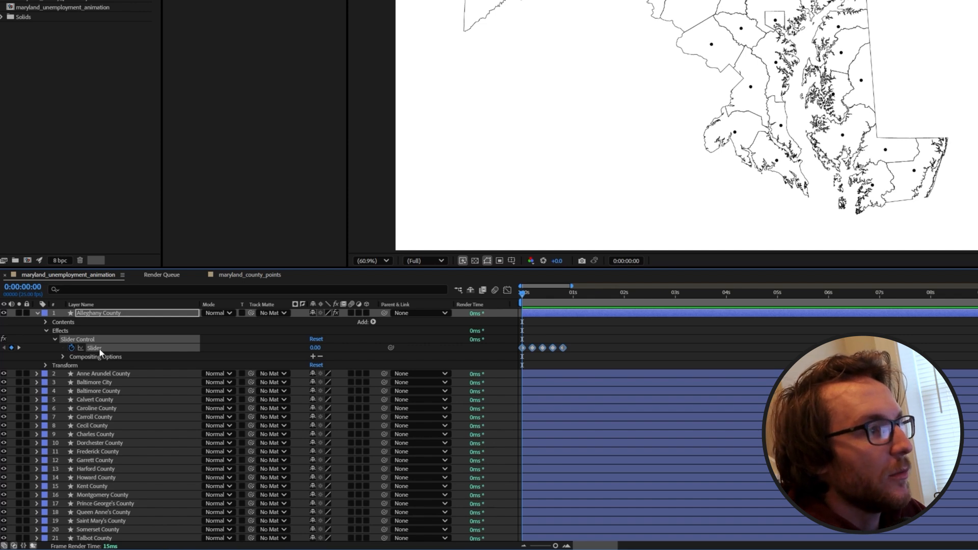
{"action": "key", "text": "alt+Tab"}
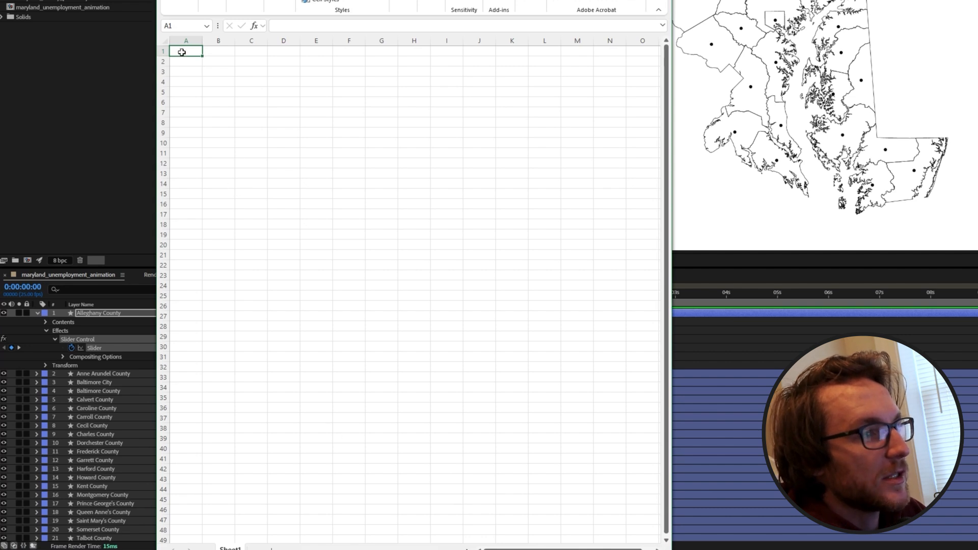
{"action": "key", "text": "ctrl+v"}
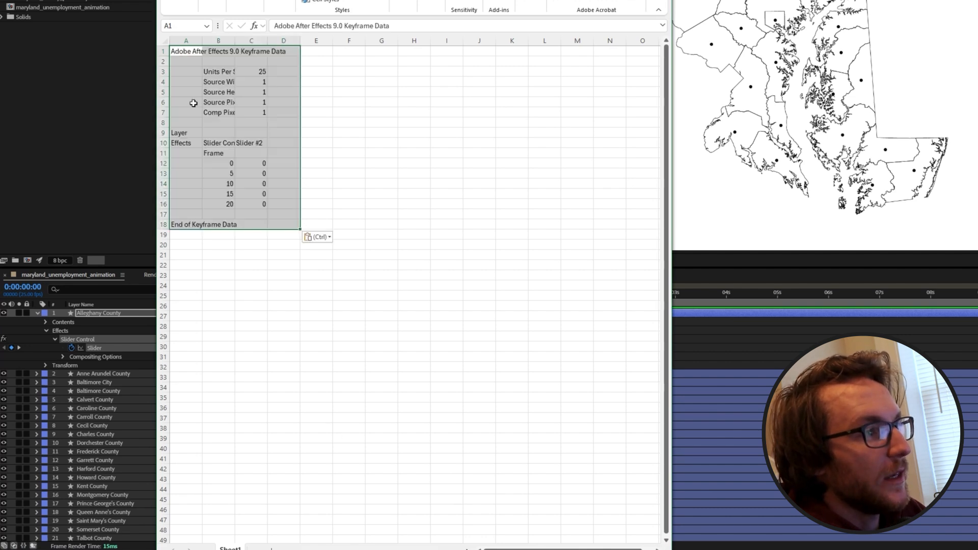
{"action": "left_click", "coordinate": [283, 132]}
{"action": "double_click", "coordinate": [223, 71]}
{"action": "double_click", "coordinate": [221, 81]}
{"action": "left_click", "coordinate": [316, 122]}
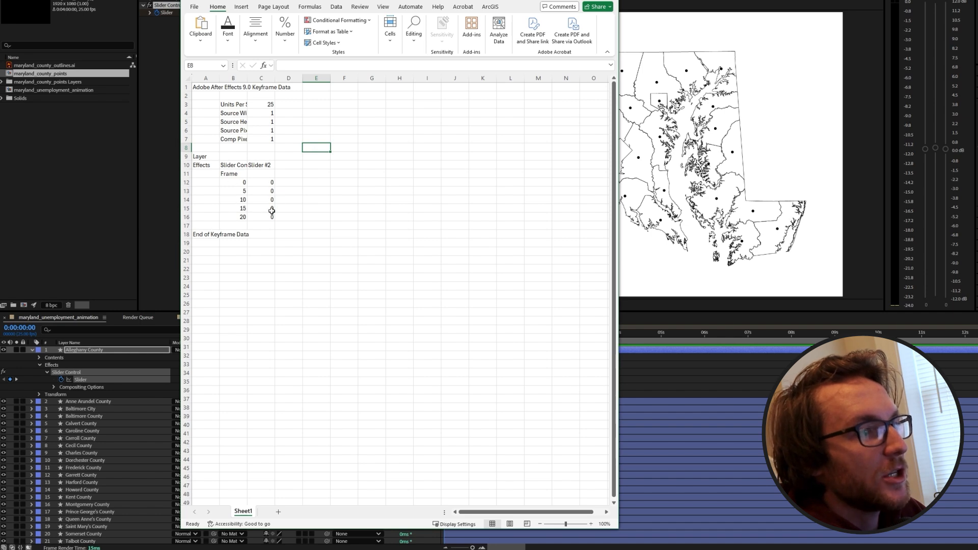
- Move the End of Keyframe Data line from beneath the table out to cell H15
{"action": "left_click", "coordinate": [207, 239]}
{"action": "left_click_drag", "start_coordinate": [208, 231], "coordinate": [398, 206]}
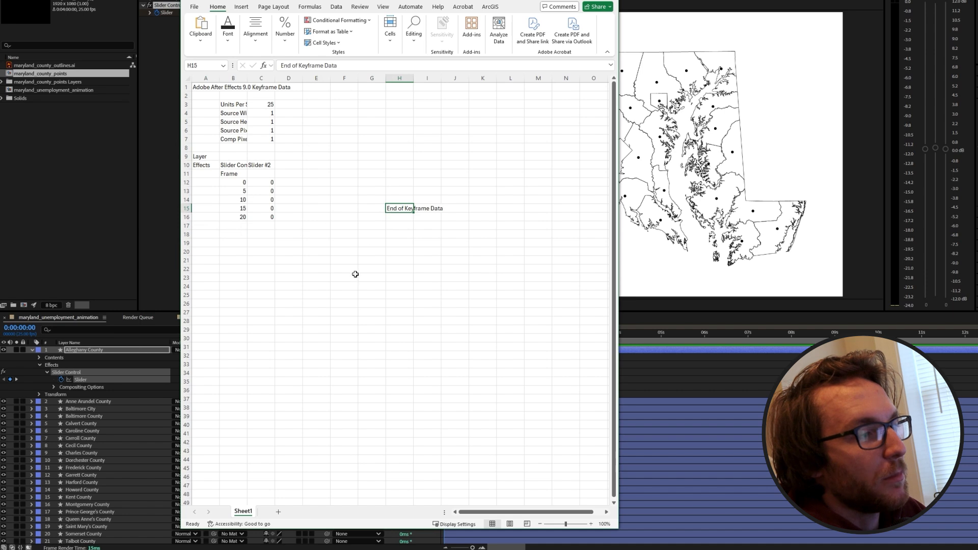
- Switch to the unemployment data workbook, place it beside the keyframe sheet, and copy all of Alleghany County's monthly values
{"action": "mouse_move", "coordinate": [407, 547]}
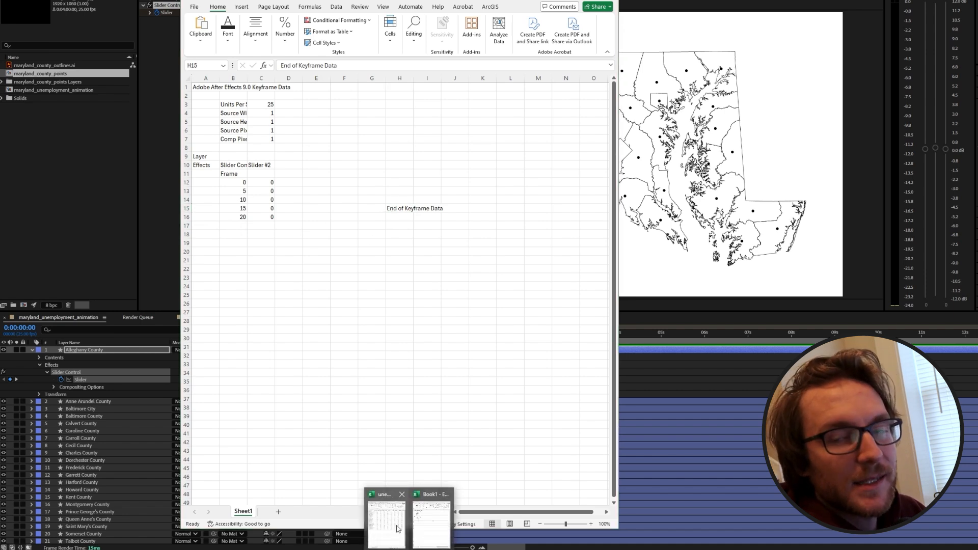
{"action": "left_click", "coordinate": [398, 529]}
{"action": "key", "text": "super+Right"}
{"action": "key", "text": "super+Right"}
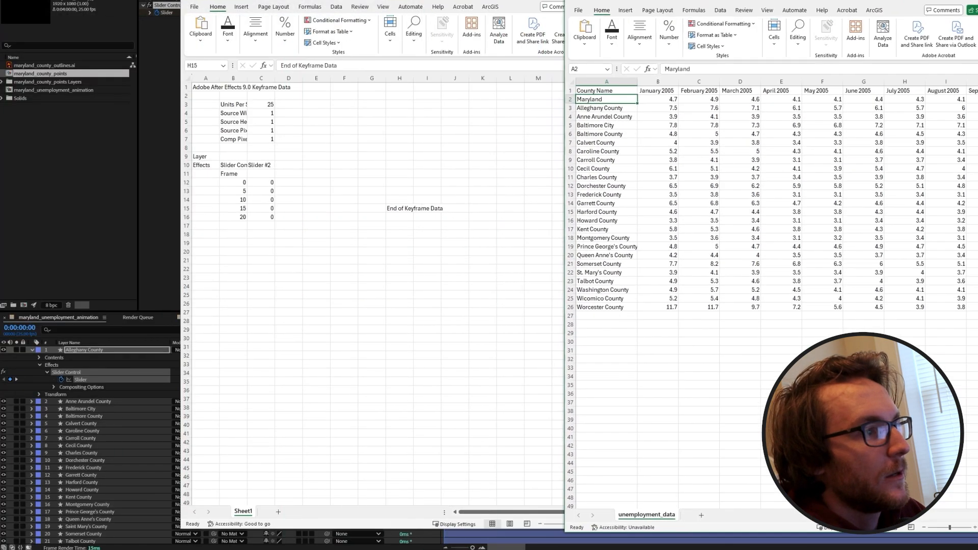
{"action": "left_click_drag", "start_coordinate": [662, 108], "coordinate": [874, 109]}
{"action": "key", "text": "ctrl+c"}
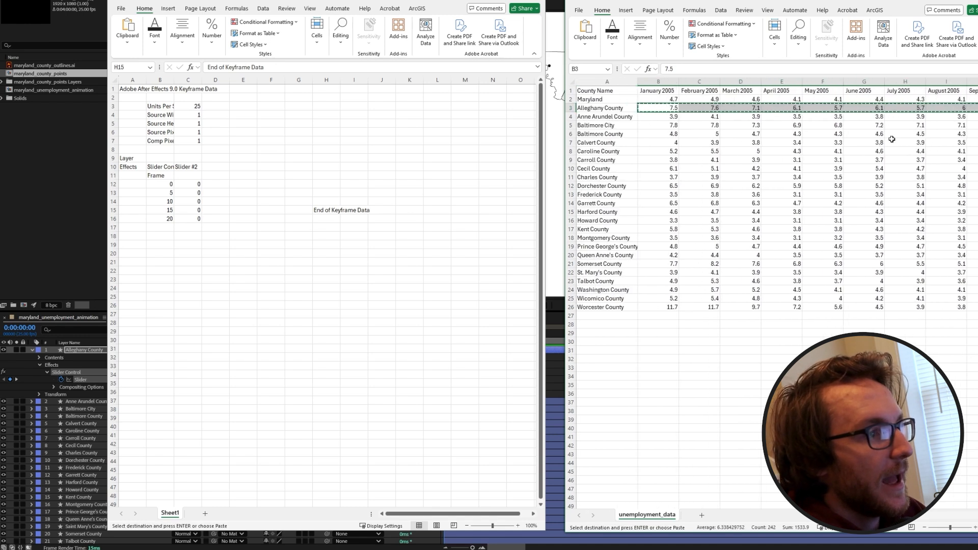
- Paste Alleghany County's values transposed into the keyframe sheet's Slider column, starting at cell C12
{"action": "right_click", "coordinate": [192, 186]}
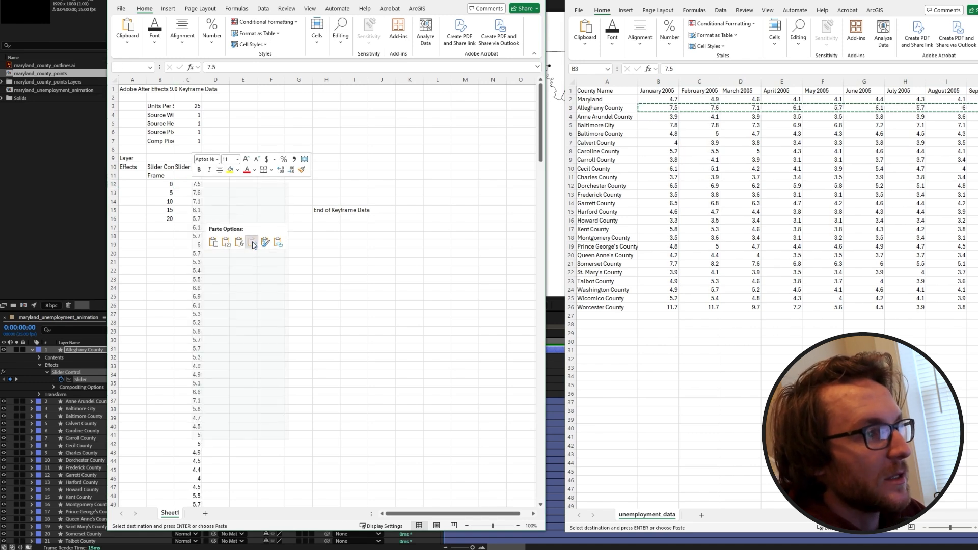
{"action": "left_click", "coordinate": [253, 243]}
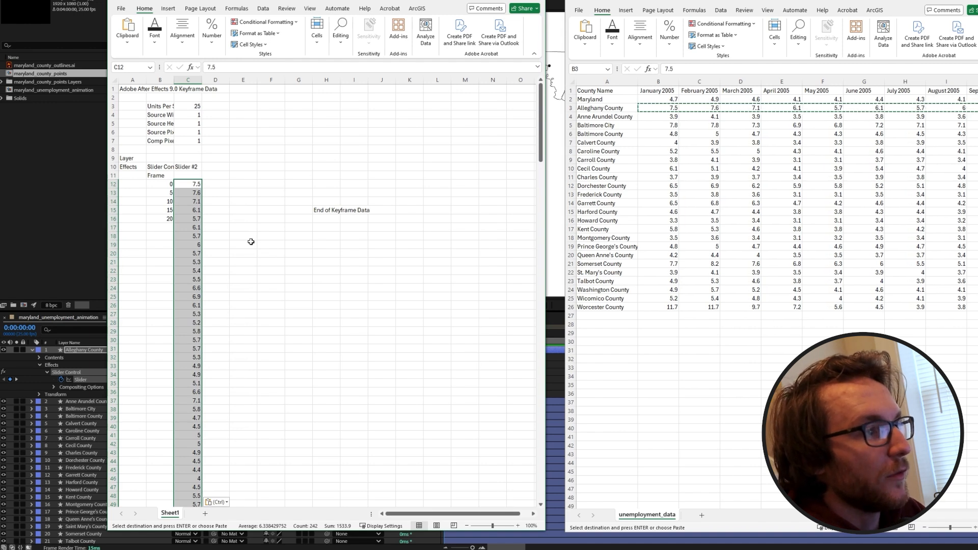
{"action": "left_click", "coordinate": [244, 228]}
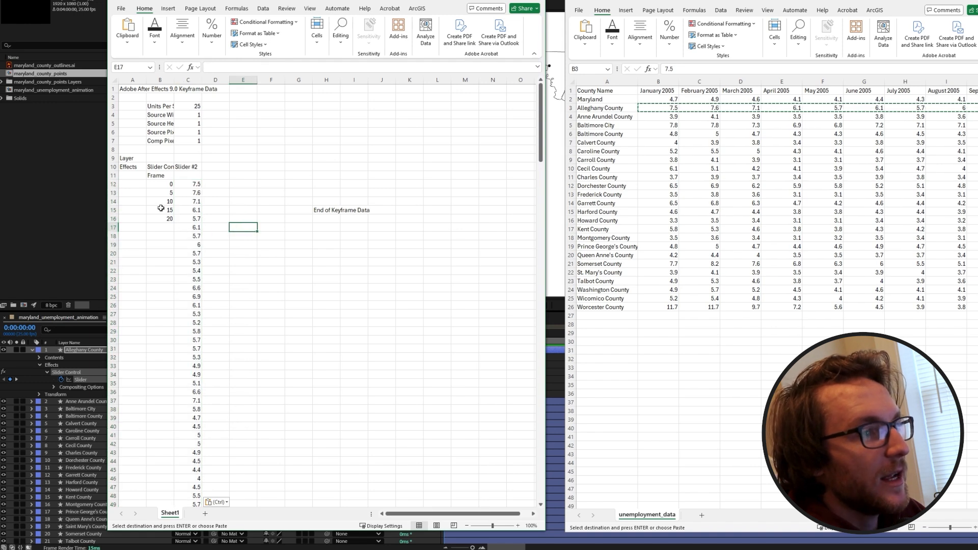
- Extend column B's frame numbers in steps of five to 1205, and move End of Keyframe Data back to column A below the last row
{"action": "left_click_drag", "start_coordinate": [161, 185], "coordinate": [180, 488]}
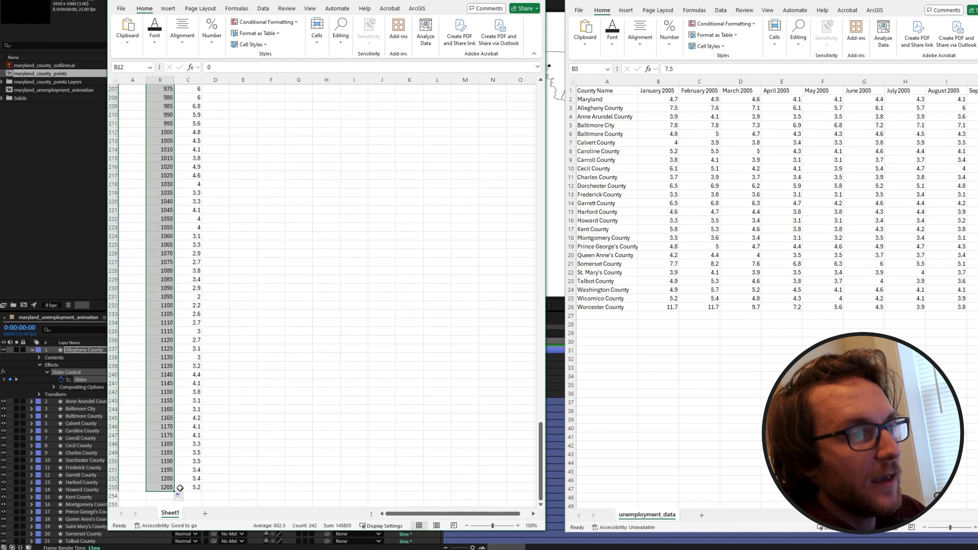
{"action": "left_click", "coordinate": [271, 383]}
{"action": "left_click_drag", "start_coordinate": [541, 448], "coordinate": [524, 111]}
{"action": "left_click", "coordinate": [327, 210]}
{"action": "left_click_drag", "start_coordinate": [328, 210], "coordinate": [134, 375]}
{"action": "scroll", "coordinate": [207, 192], "scroll_direction": "up", "scroll_amount": 20}
- Copy columns A to C of the keyframe sheet, switch to After Effects, and paste them onto Alleghany County's Slider at frame 0
{"action": "left_click_drag", "start_coordinate": [132, 80], "coordinate": [185, 79]}
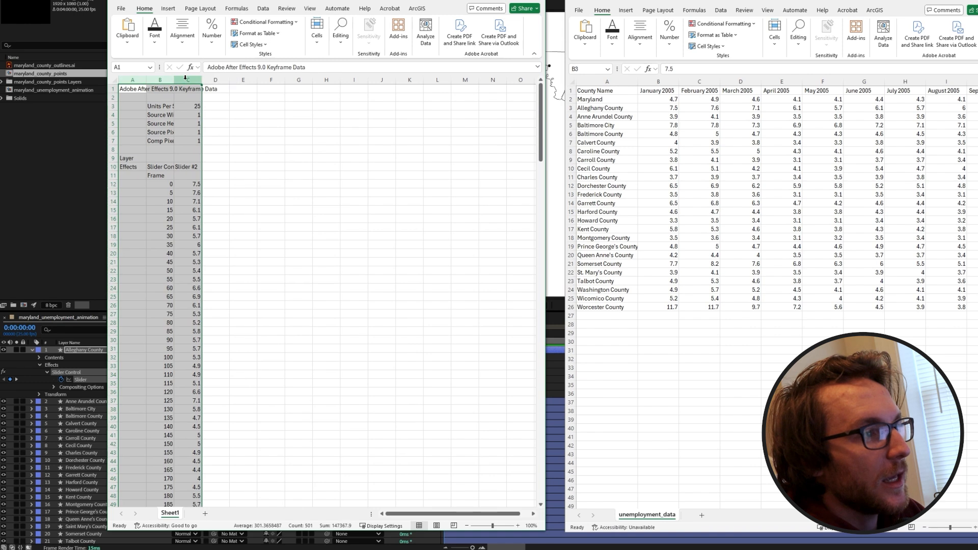
{"action": "key", "text": "ctrl+c"}
{"action": "key", "text": "alt+Tab"}
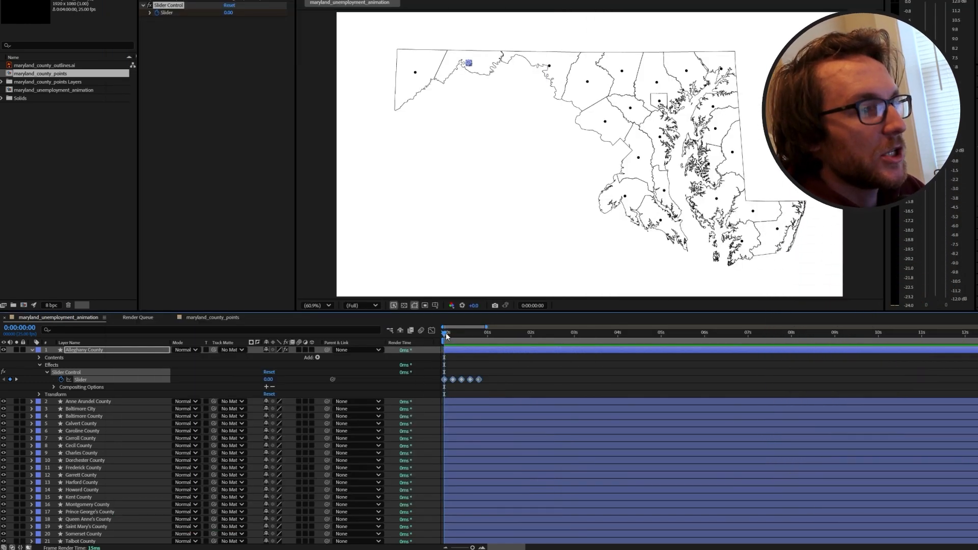
{"action": "left_click_drag", "start_coordinate": [445, 332], "coordinate": [416, 334]}
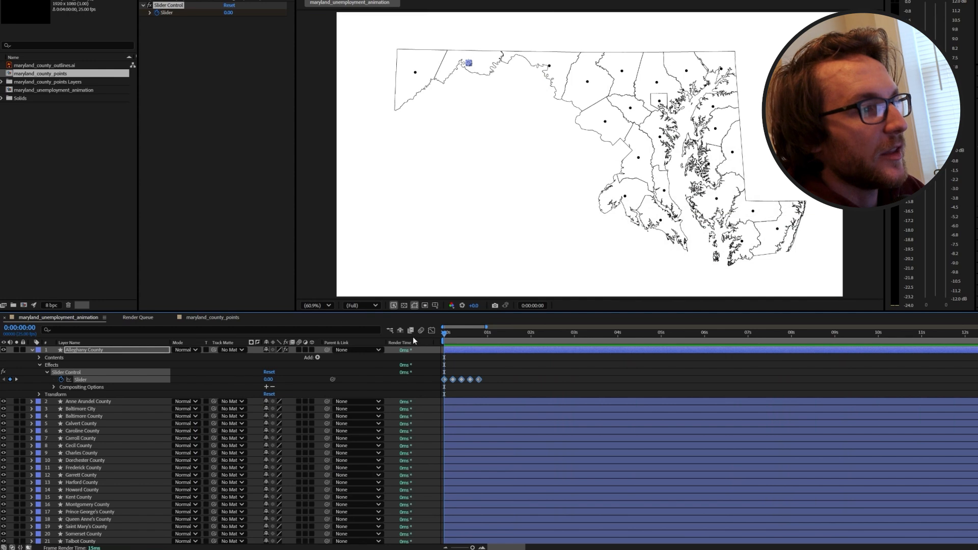
{"action": "key", "text": "ctrl+v"}
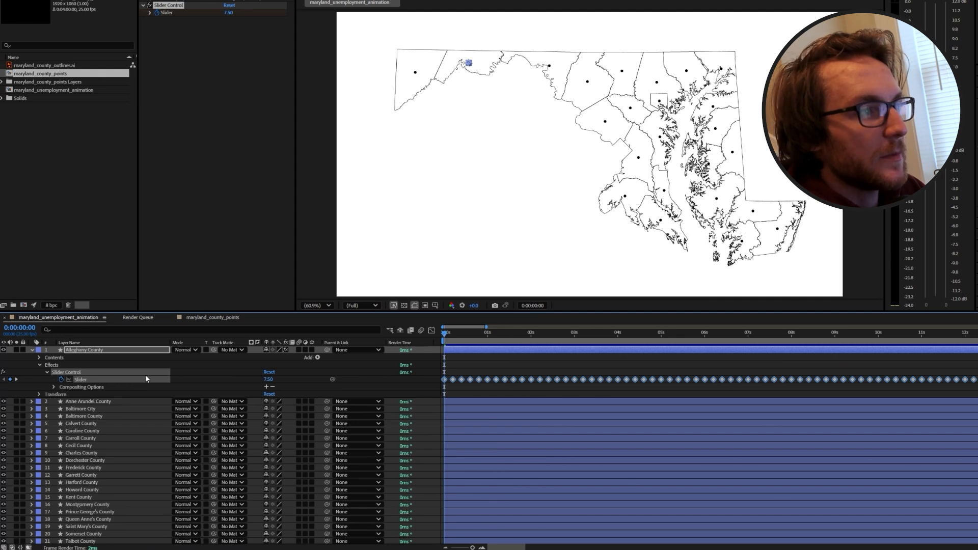
{"action": "left_click_drag", "start_coordinate": [430, 337], "coordinate": [381, 356]}
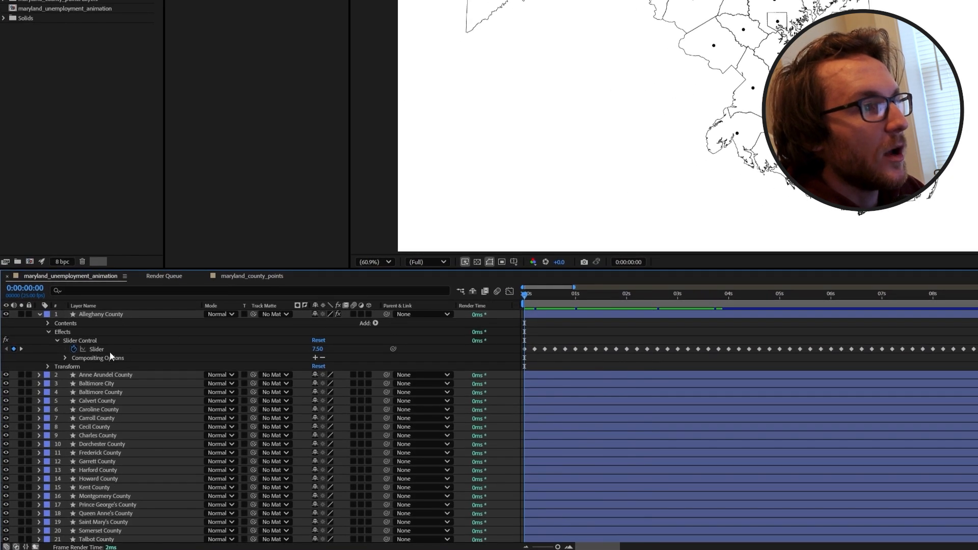
- Link the Scale in Alleghany County's Transform: Group 1 to its Slider Control value and preview the animation
{"action": "left_click", "coordinate": [48, 366]}
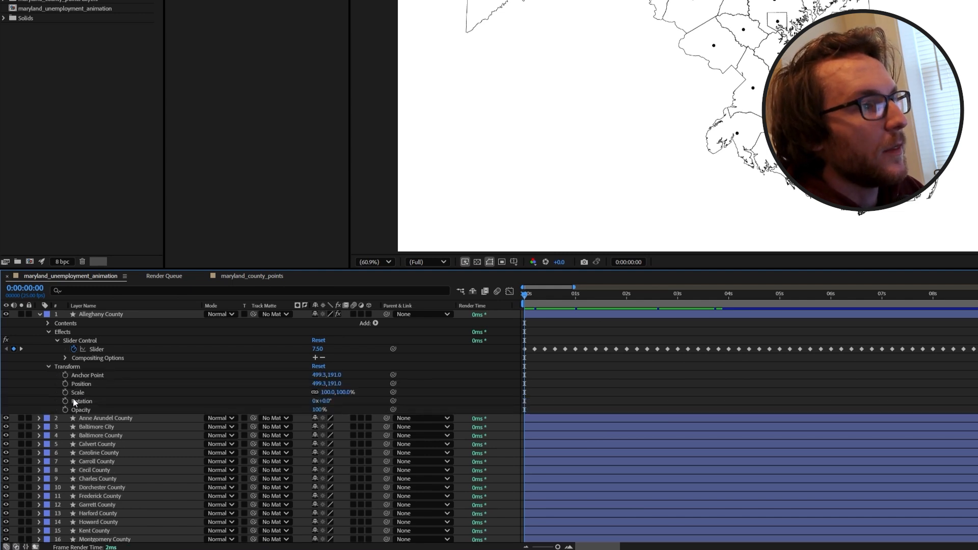
{"action": "left_click", "coordinate": [48, 366]}
{"action": "left_click", "coordinate": [48, 323]}
{"action": "left_click", "coordinate": [57, 331]}
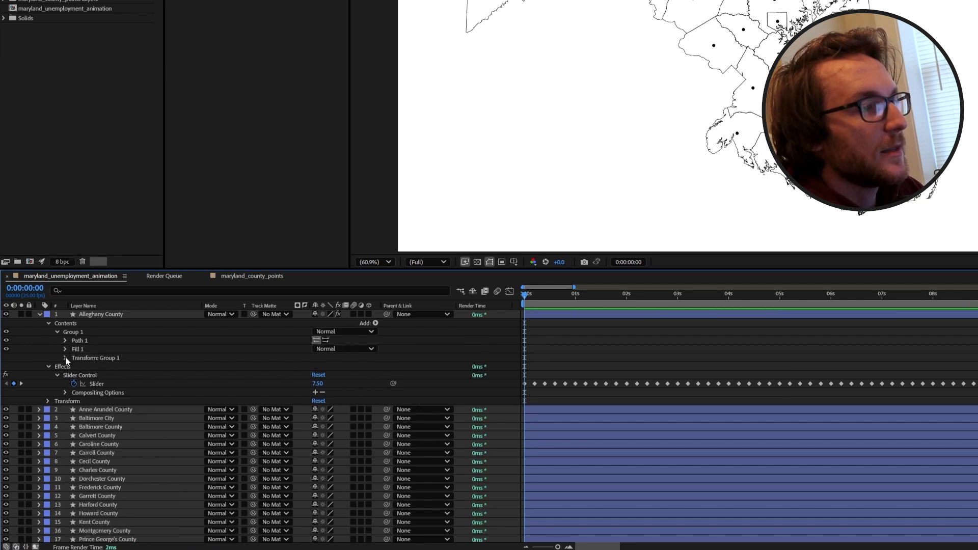
{"action": "left_click", "coordinate": [65, 358]}
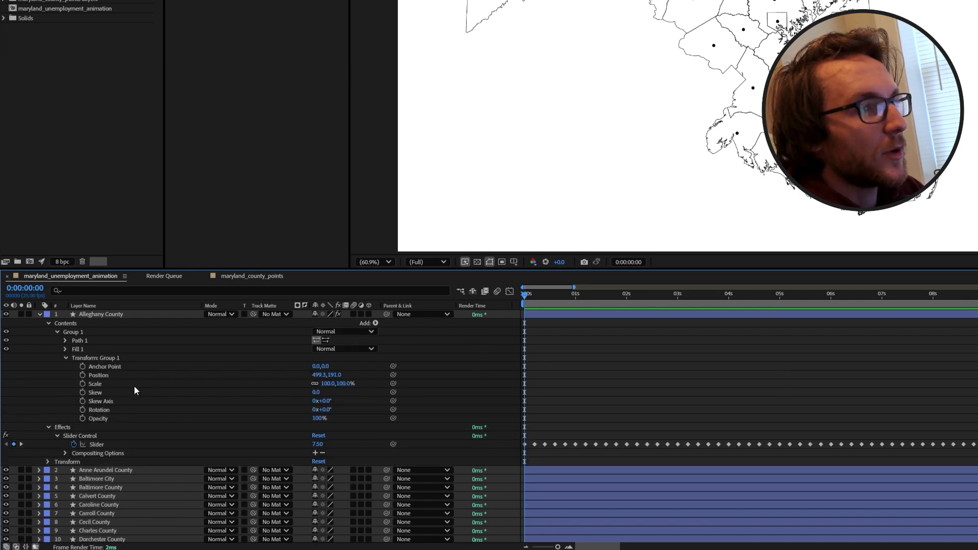
{"action": "left_click_drag", "start_coordinate": [393, 383], "coordinate": [122, 444]}
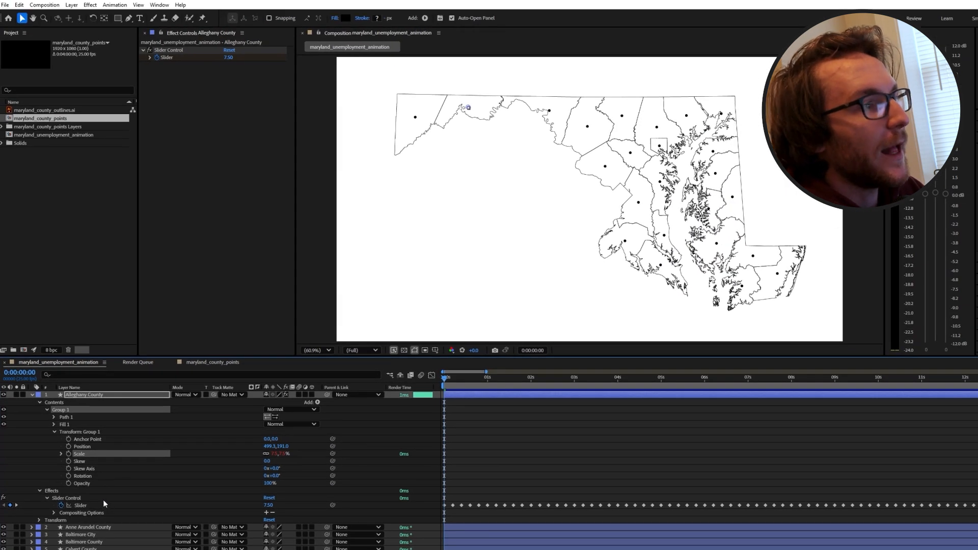
{"action": "key", "text": "space"}
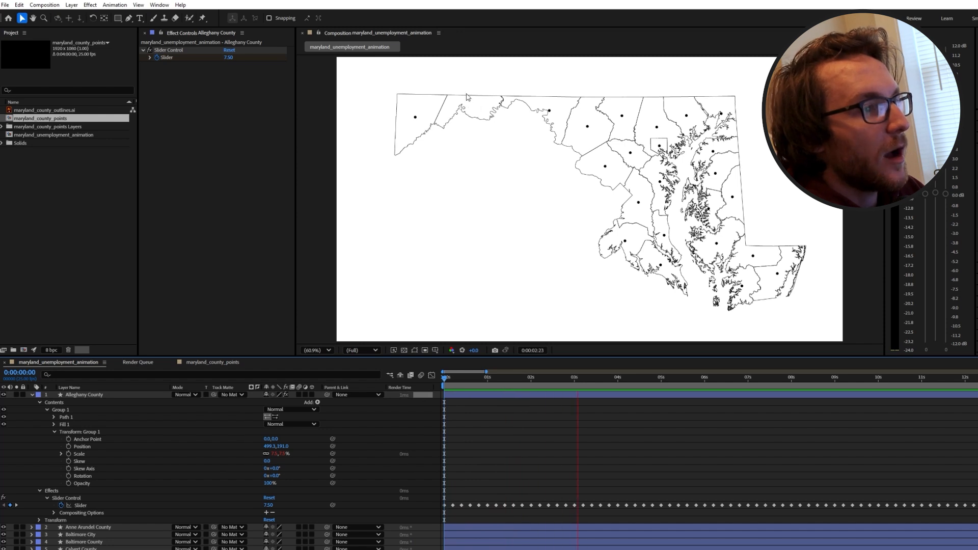
{"action": "key", "text": "space"}
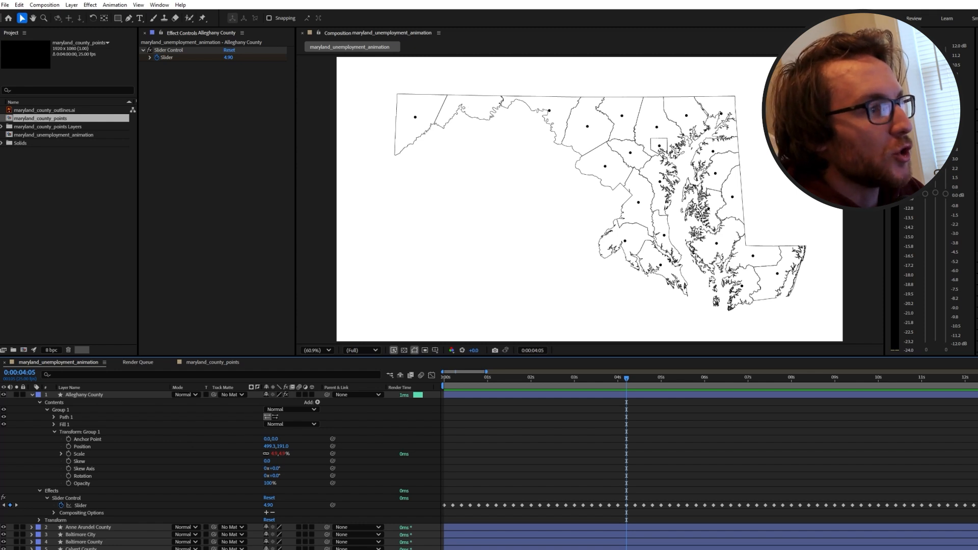
- Create a hidden null object layer named control
{"action": "left_click", "coordinate": [72, 5]}
{"action": "mouse_move", "coordinate": [132, 16]}
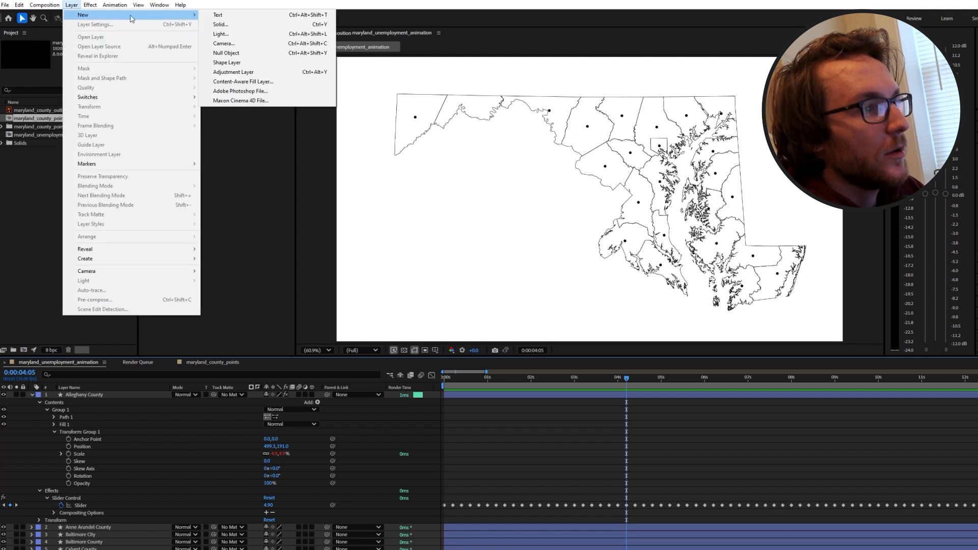
{"action": "left_click", "coordinate": [235, 52]}
{"action": "left_click", "coordinate": [4, 395]}
{"action": "key", "text": "Return"}
{"action": "type", "text": "control"}
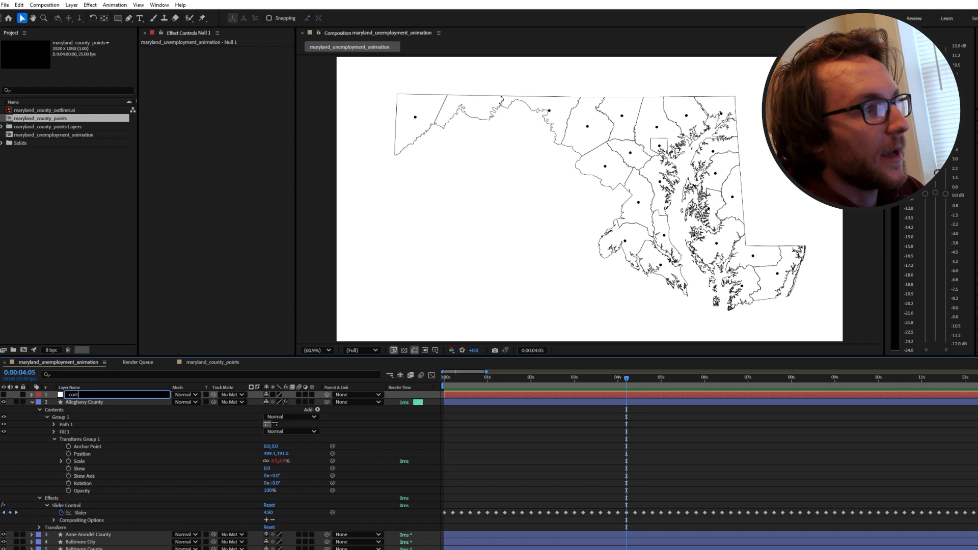
{"action": "key", "text": "Return"}
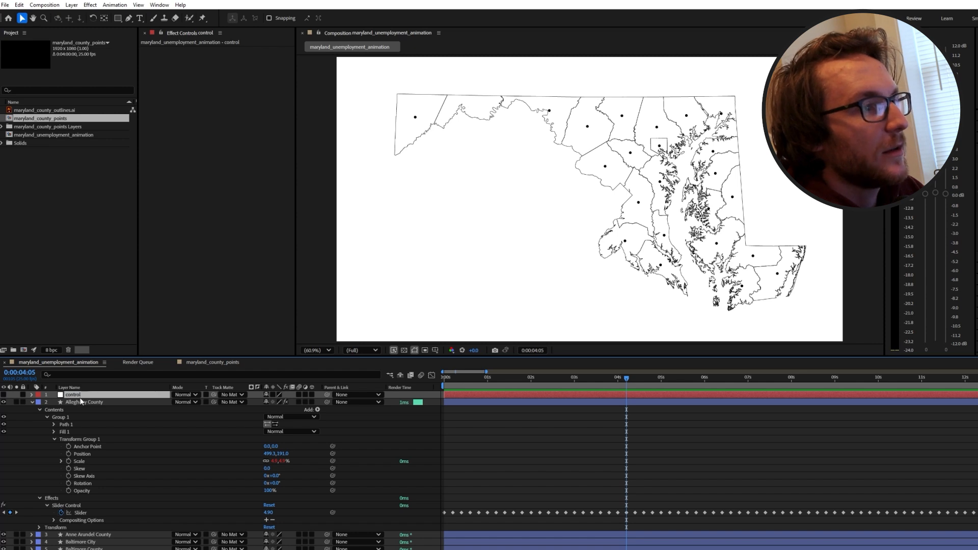
- Add a Slider Control expression effect to the control layer and rename the effect scale_parameter
{"action": "right_click", "coordinate": [81, 397]}
{"action": "mouse_move", "coordinate": [143, 269]}
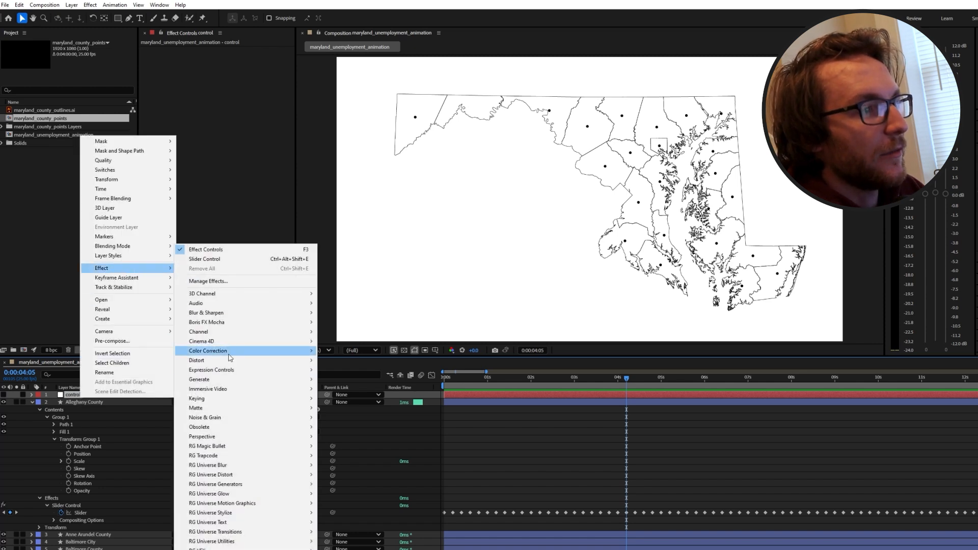
{"action": "mouse_move", "coordinate": [232, 372]}
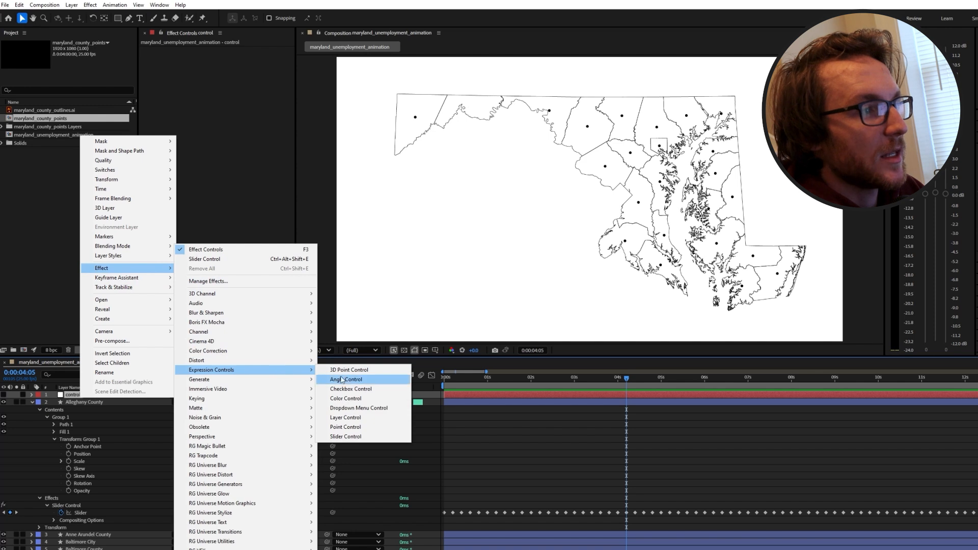
{"action": "left_click", "coordinate": [348, 437]}
{"action": "left_click", "coordinate": [173, 49]}
{"action": "key", "text": "Return"}
{"action": "type", "text": "scale_parameter"}
{"action": "key", "text": "Return"}
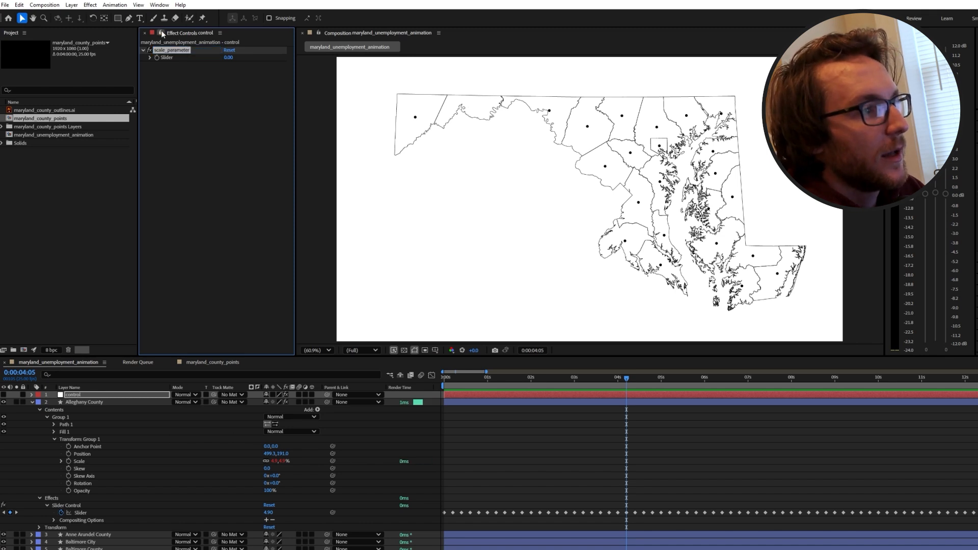
- Set the control layer's scale_parameter slider to 100
{"action": "left_click", "coordinate": [229, 58]}
{"action": "type", "text": "100"}
{"action": "key", "text": "Return"}
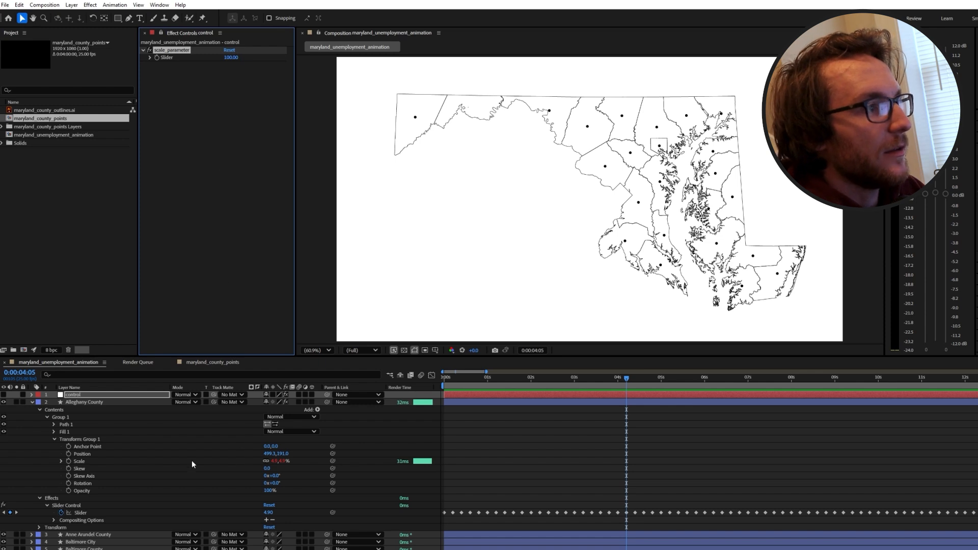
- Edit Alleghany County's Scale expression so its Slider value is multiplied by the control layer's scale_parameter slider
{"action": "left_click", "coordinate": [62, 461]}
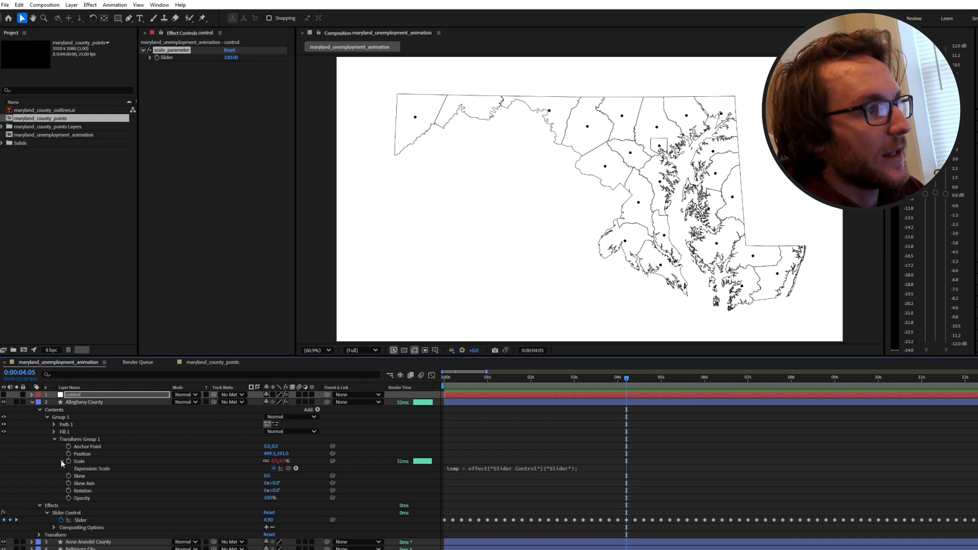
{"action": "left_click", "coordinate": [506, 469]}
{"action": "left_click", "coordinate": [593, 467]}
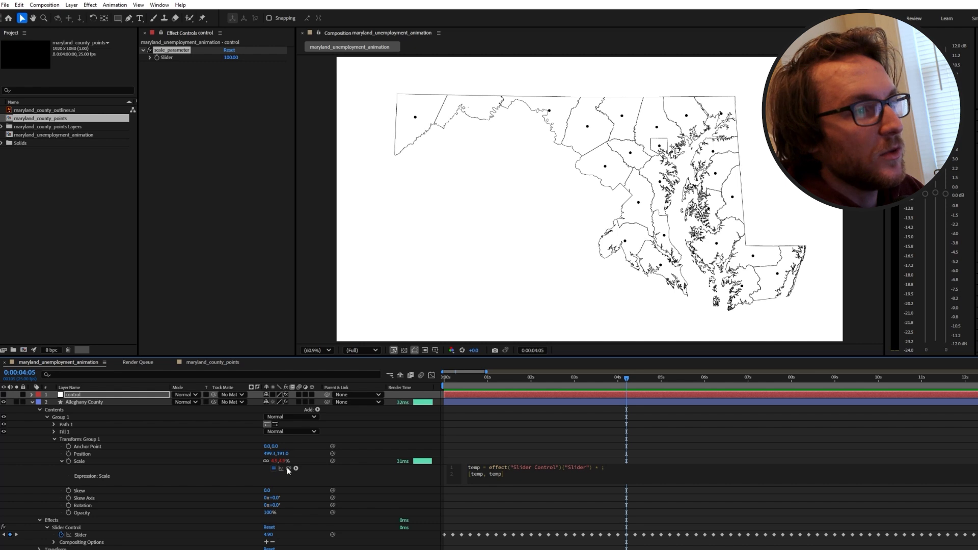
{"action": "left_click_drag", "start_coordinate": [290, 468], "coordinate": [182, 59]}
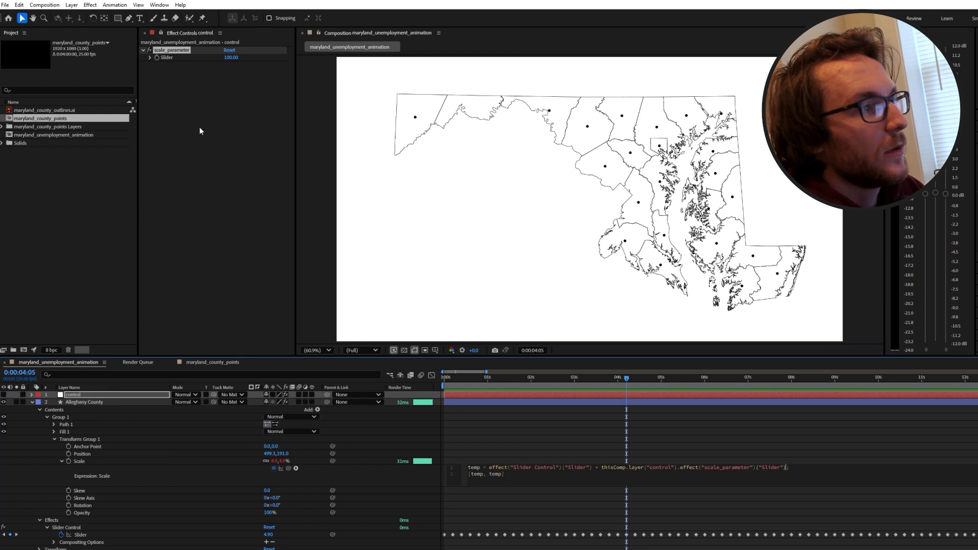
{"action": "left_click", "coordinate": [502, 435]}
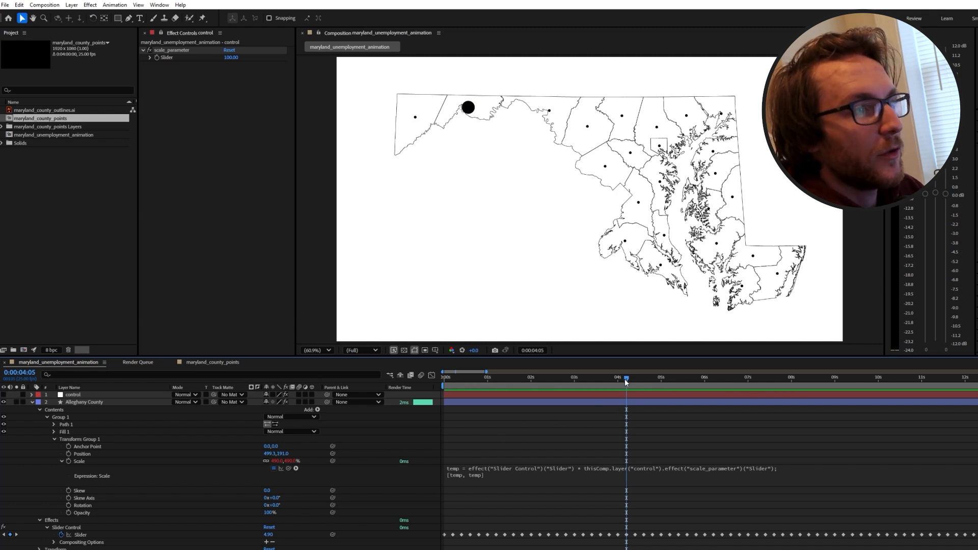
- Preview Alleghany County's bubble animation from the first frame
{"action": "left_click_drag", "start_coordinate": [626, 381], "coordinate": [415, 395]}
{"action": "key", "text": "space"}
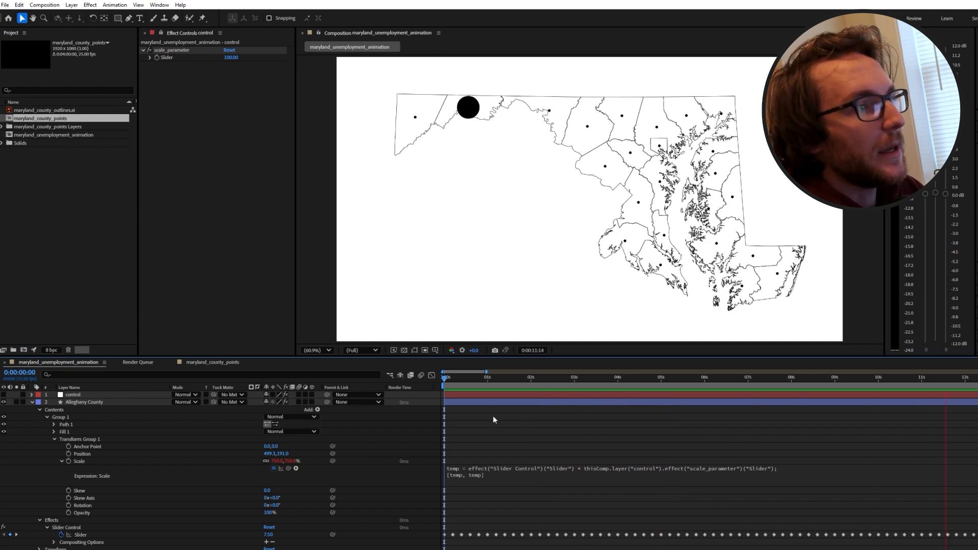
{"action": "key", "text": "space"}
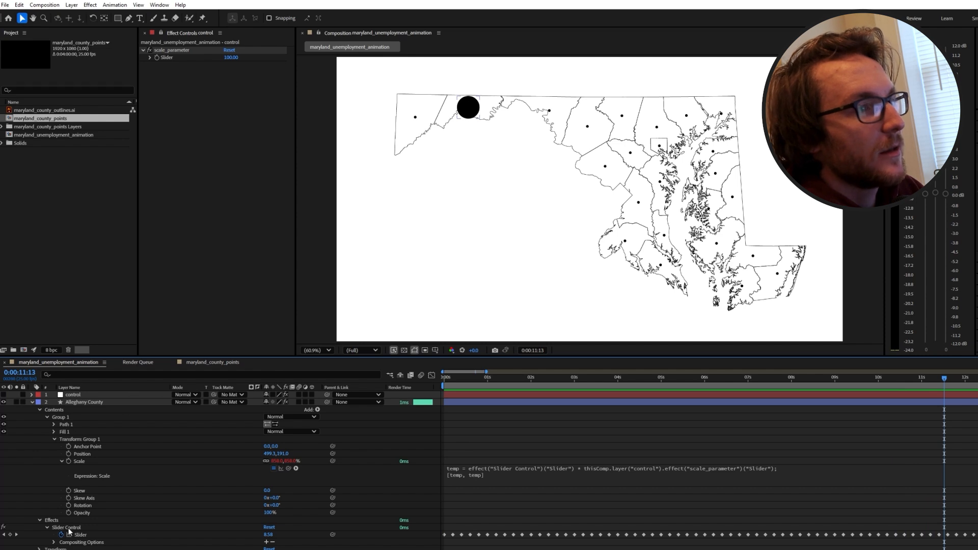
- Collapse Alleghany County, add a Slider Control effect to the Anne Arundel County layer, and expand it to reach its Slider property
{"action": "left_click", "coordinate": [32, 402]}
{"action": "right_click", "coordinate": [86, 409]}
{"action": "mouse_move", "coordinate": [133, 281]}
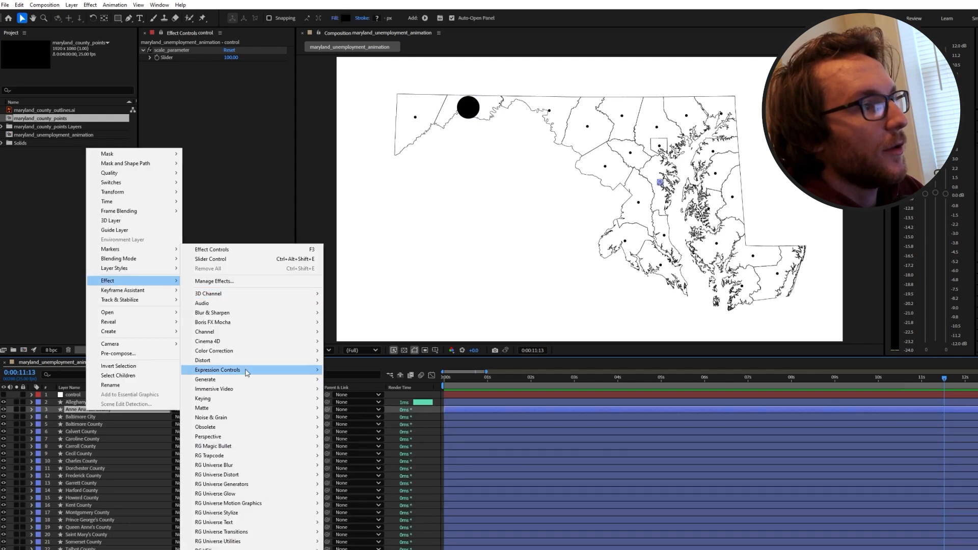
{"action": "left_click", "coordinate": [210, 259]}
{"action": "left_click", "coordinate": [32, 409]}
{"action": "left_click", "coordinate": [39, 425]}
{"action": "left_click", "coordinate": [47, 431]}
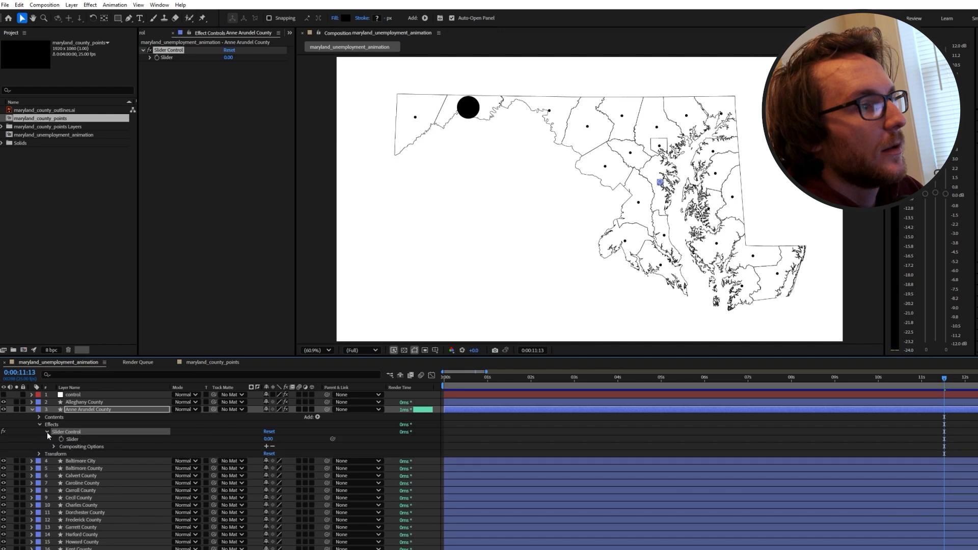
- Copy Anne Arundel County's unemployment values from unemployment_data.csv and paste them transposed into the keyframe workbook starting at cell C12
{"action": "left_click", "coordinate": [71, 439]}
{"action": "left_click_drag", "start_coordinate": [643, 162], "coordinate": [939, 161]}
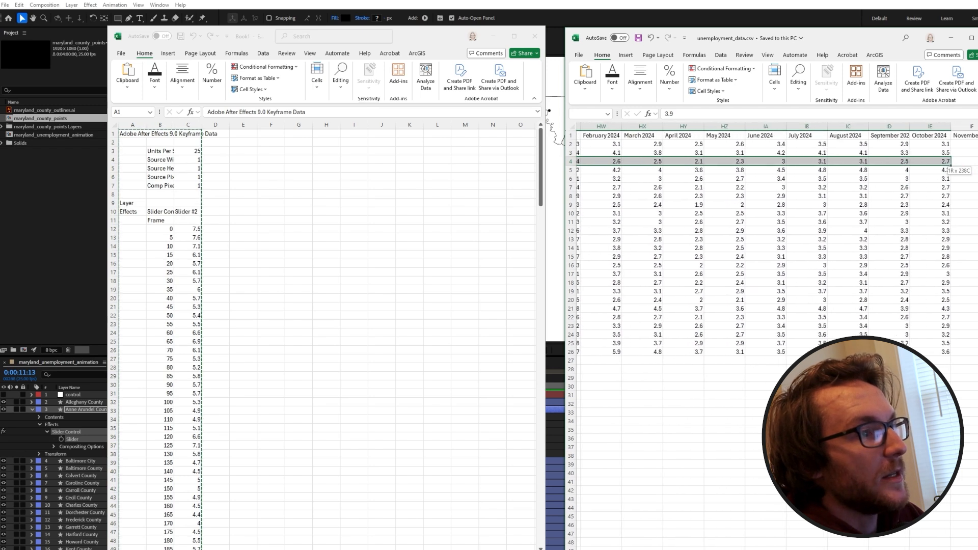
{"action": "key", "text": "ctrl+c"}
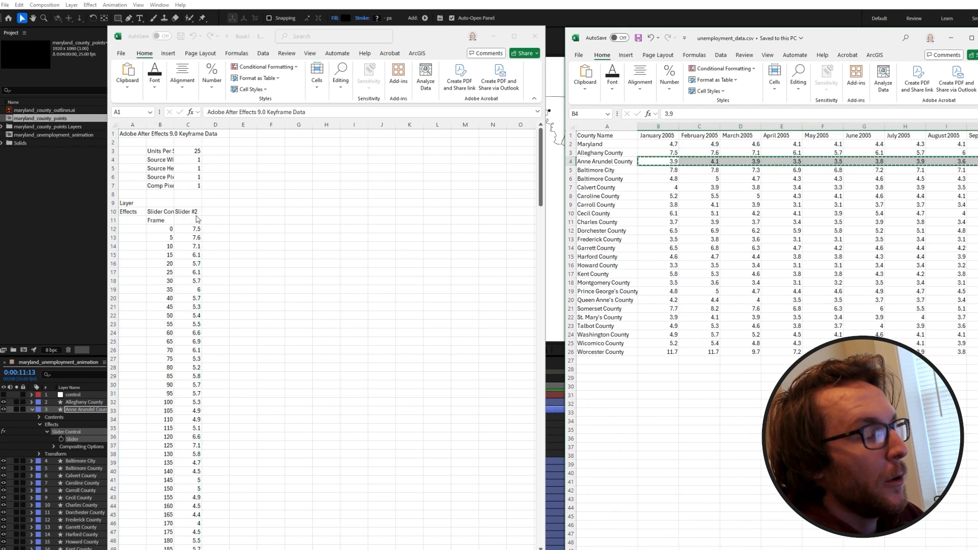
{"action": "left_click", "coordinate": [188, 229]}
{"action": "right_click", "coordinate": [188, 229]}
{"action": "left_click", "coordinate": [248, 287]}
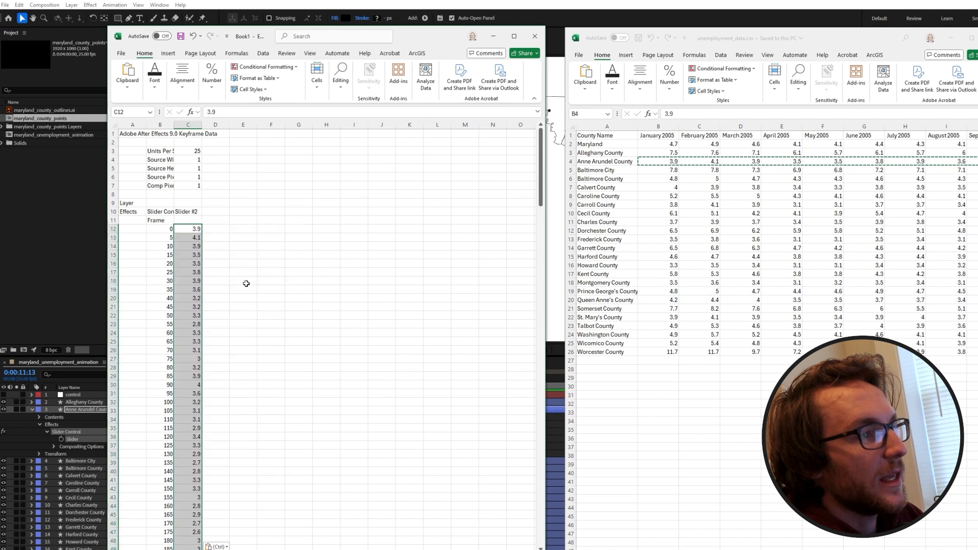
- Copy columns A to C of the keyframe workbook and paste them as keyframes onto Anne Arundel County's Slider at the first frame
{"action": "left_click_drag", "start_coordinate": [131, 125], "coordinate": [180, 125]}
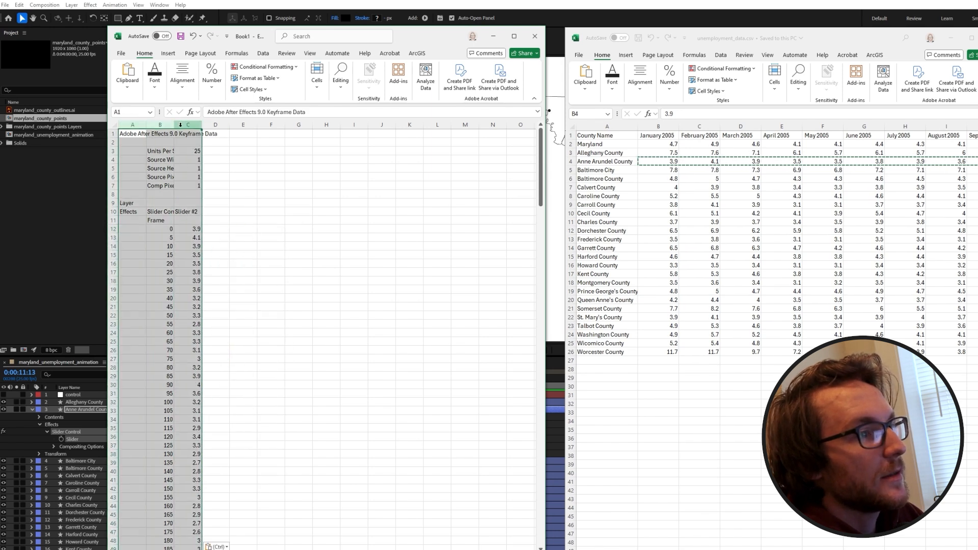
{"action": "right_click", "coordinate": [178, 148]}
{"action": "left_click", "coordinate": [212, 182]}
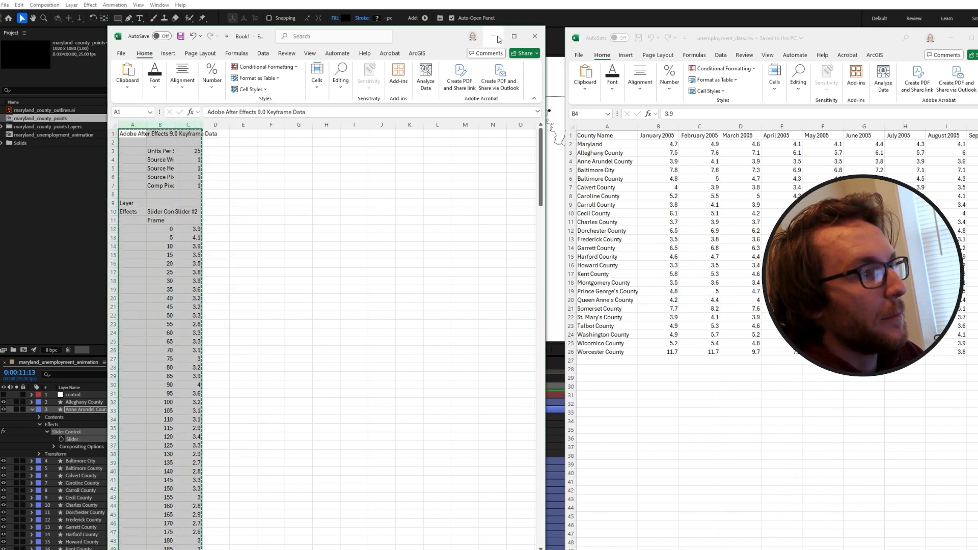
{"action": "left_click", "coordinate": [100, 441]}
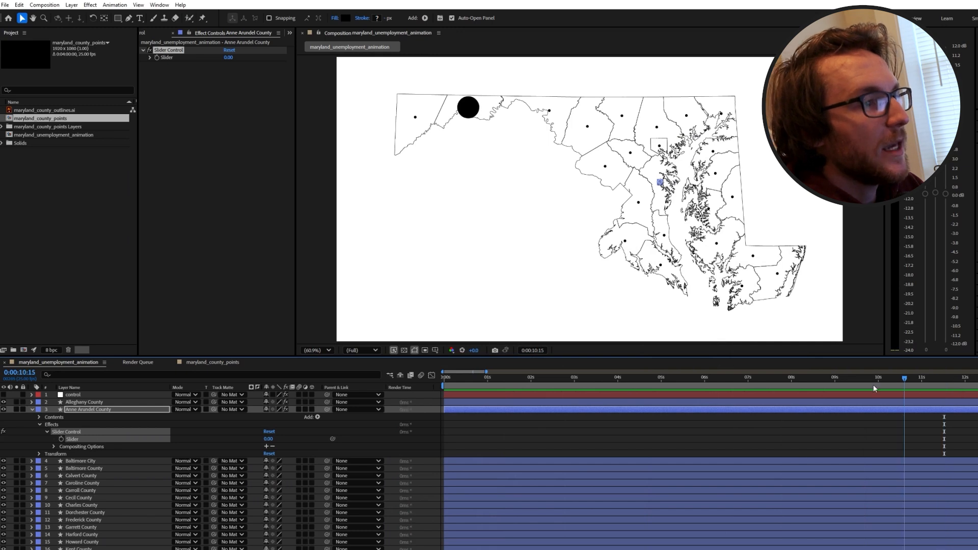
{"action": "key", "text": "Home"}
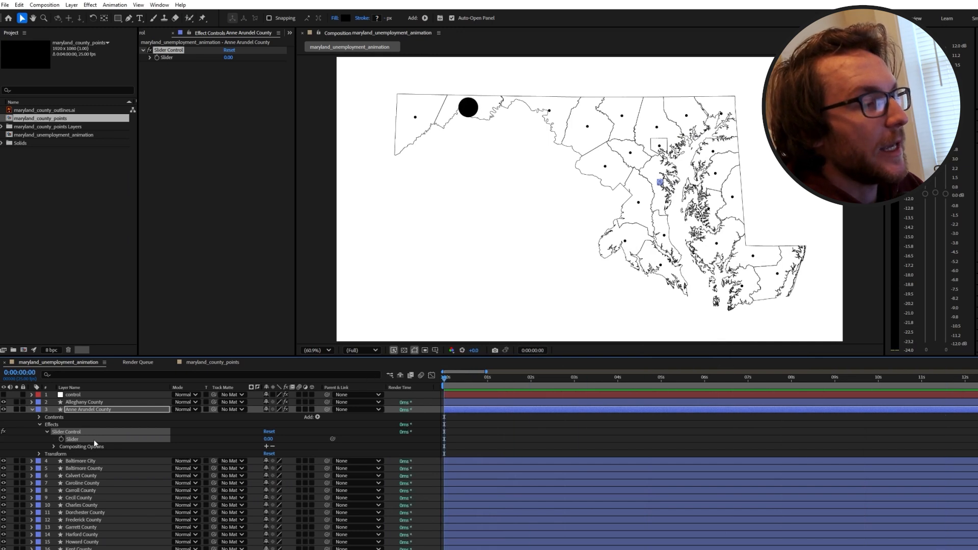
{"action": "key", "text": "ctrl+v"}
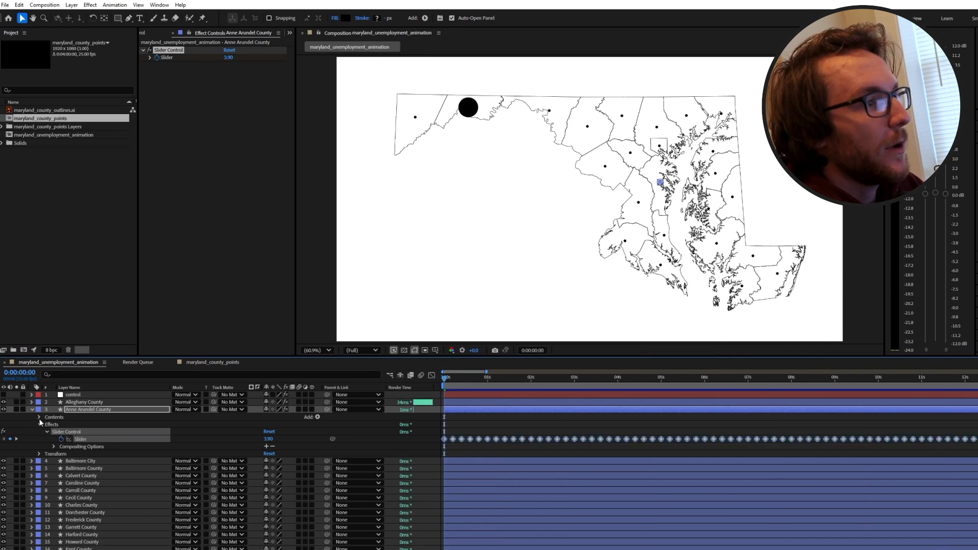
- Expand Anne Arundel County's Transform Group 1 and link its Scale to the layer's Slider property
{"action": "left_click", "coordinate": [39, 417]}
{"action": "left_click", "coordinate": [47, 424]}
{"action": "left_click", "coordinate": [54, 446]}
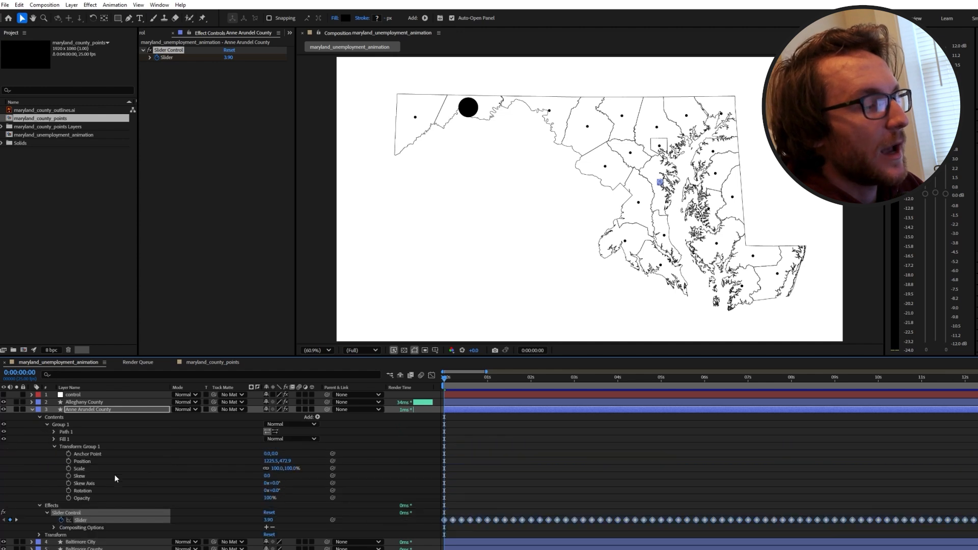
{"action": "left_click_drag", "start_coordinate": [332, 468], "coordinate": [133, 521]}
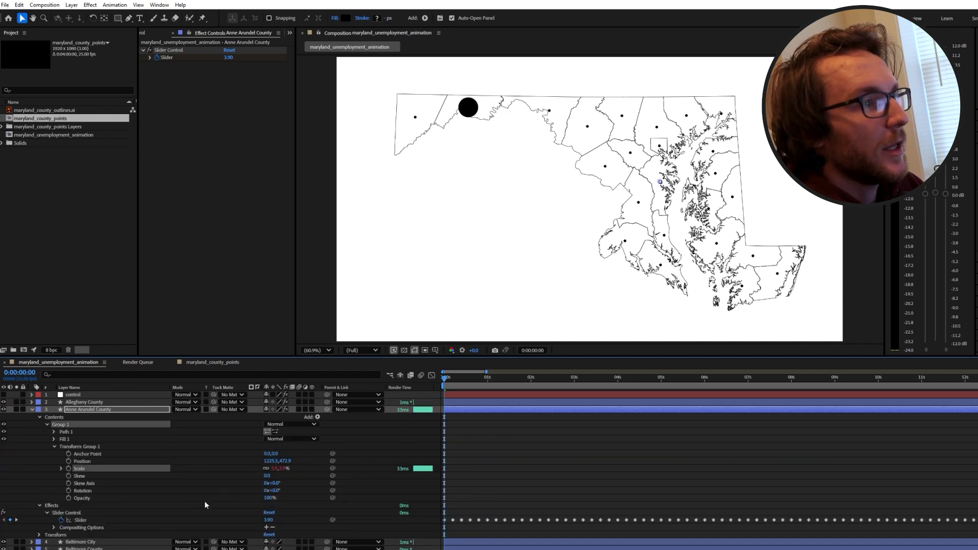
- Multiply the Slider in Anne Arundel County's Scale expression by the control layer's scale_parameter slider and preview the animation
{"action": "left_click", "coordinate": [61, 468]}
{"action": "left_click", "coordinate": [482, 480]}
{"action": "left_click", "coordinate": [600, 476]}
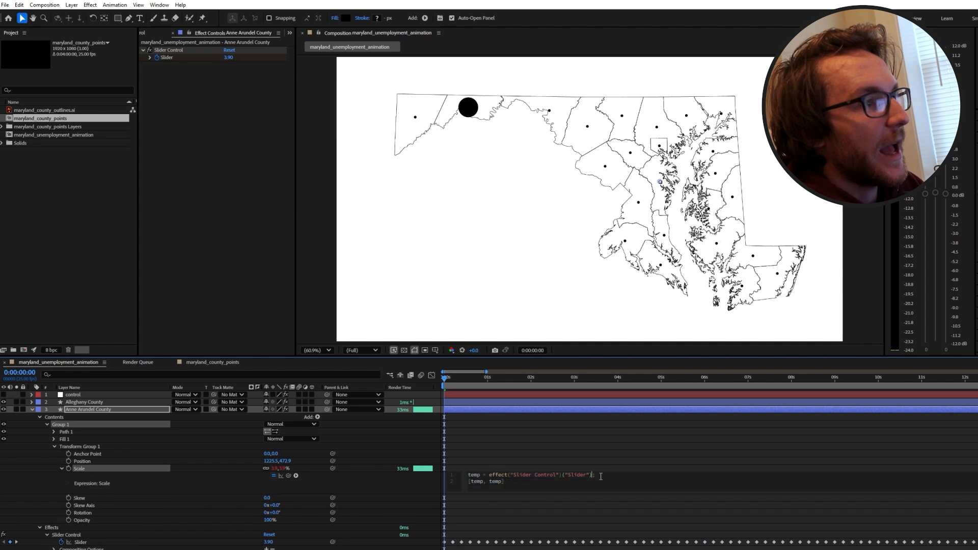
{"action": "type", "text": "*"}
{"action": "left_click_drag", "start_coordinate": [286, 476], "coordinate": [176, 58]}
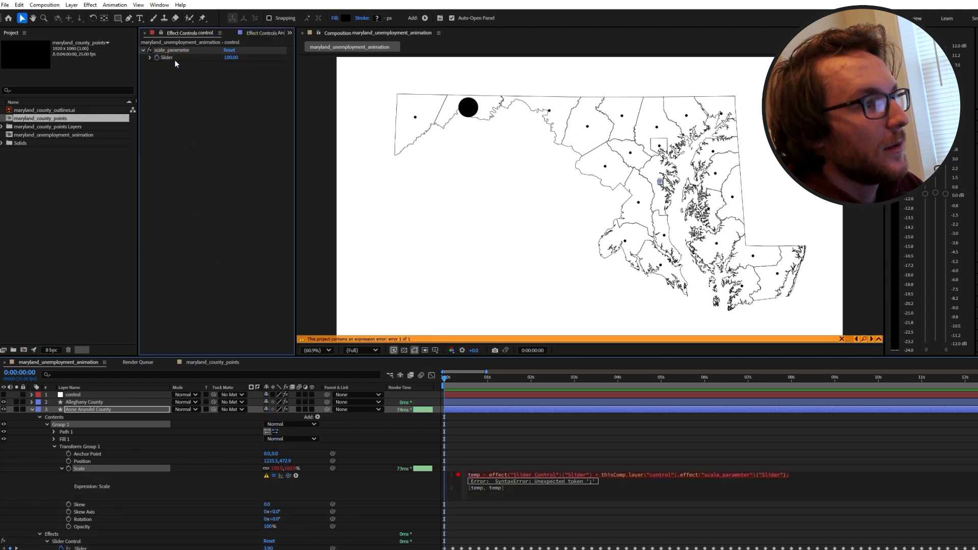
{"action": "left_click", "coordinate": [499, 432]}
{"action": "key", "text": "space"}
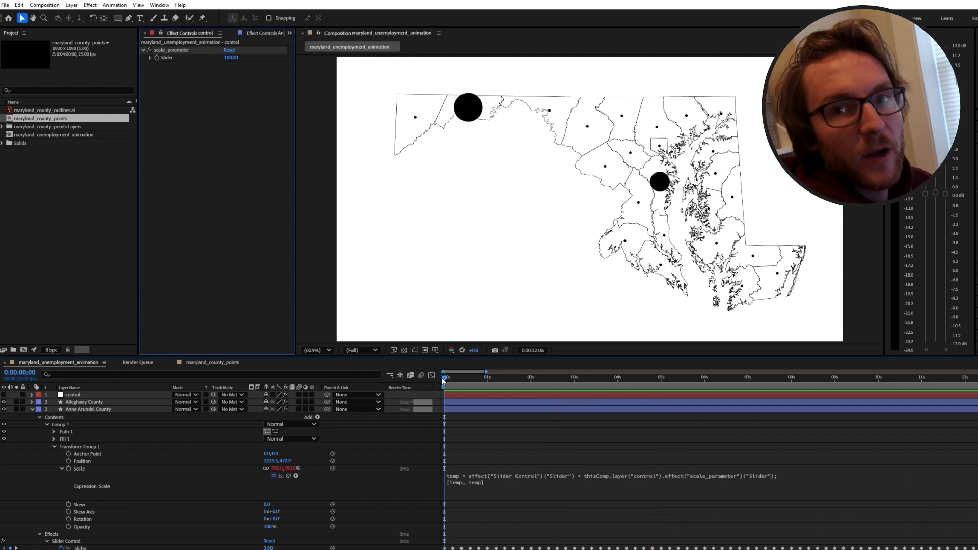
{"action": "key", "text": "space"}
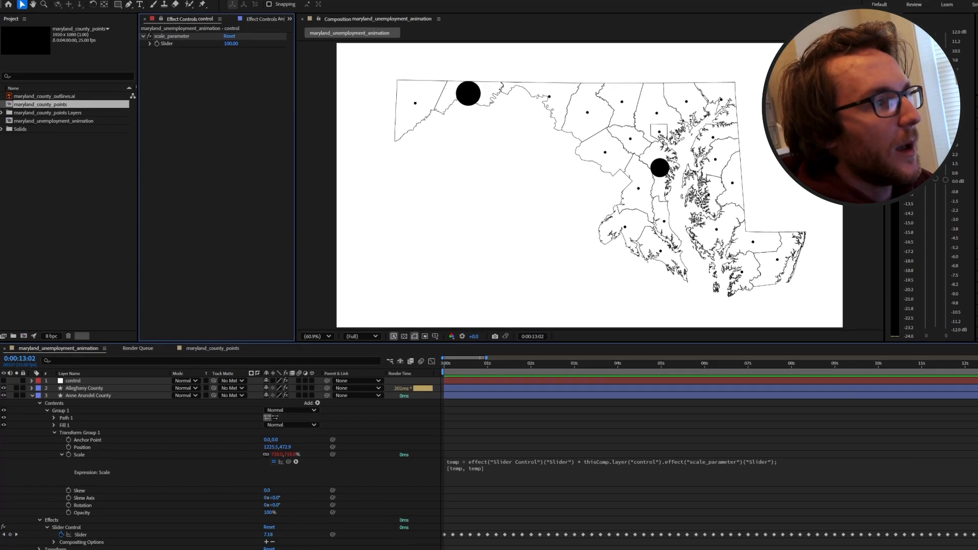
- Remove the Slider Control effects and Scale expressions from the Anne Arundel County and Alleghany County layers, and collapse Anne Arundel County
{"action": "left_click", "coordinate": [73, 541]}
{"action": "key", "text": "Delete"}
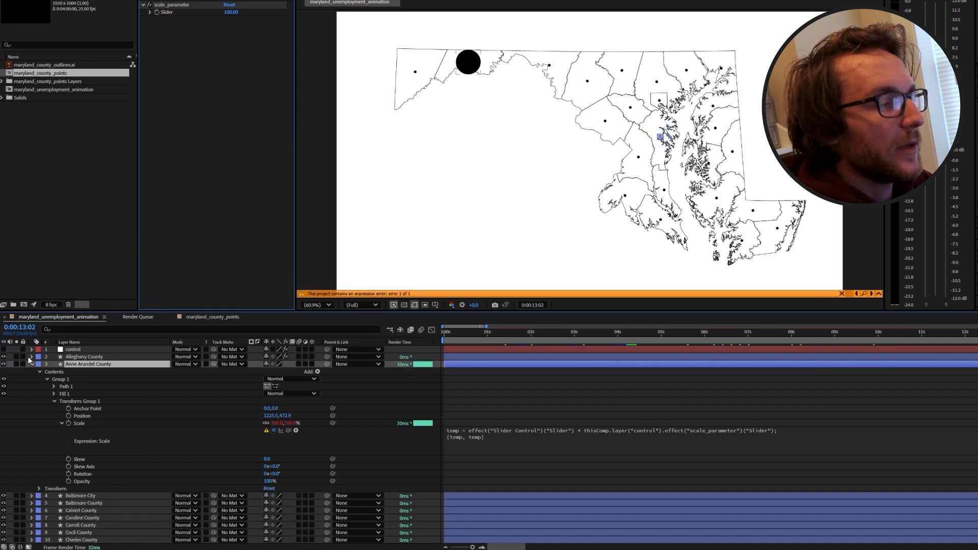
{"action": "left_click", "coordinate": [30, 356]}
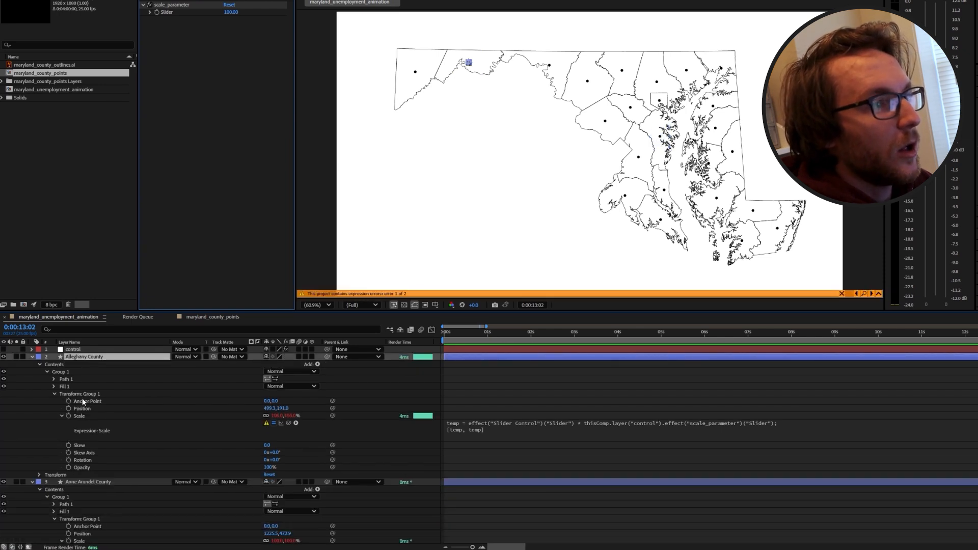
{"action": "left_click", "coordinate": [69, 415], "text": "alt"}
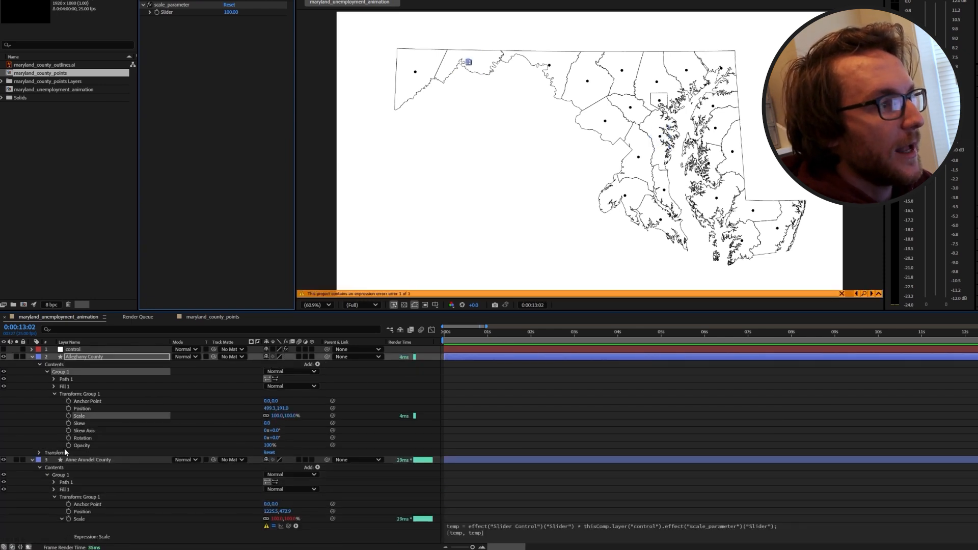
{"action": "left_click", "coordinate": [79, 519]}
{"action": "left_click", "coordinate": [32, 460]}
{"action": "left_click", "coordinate": [494, 401]}
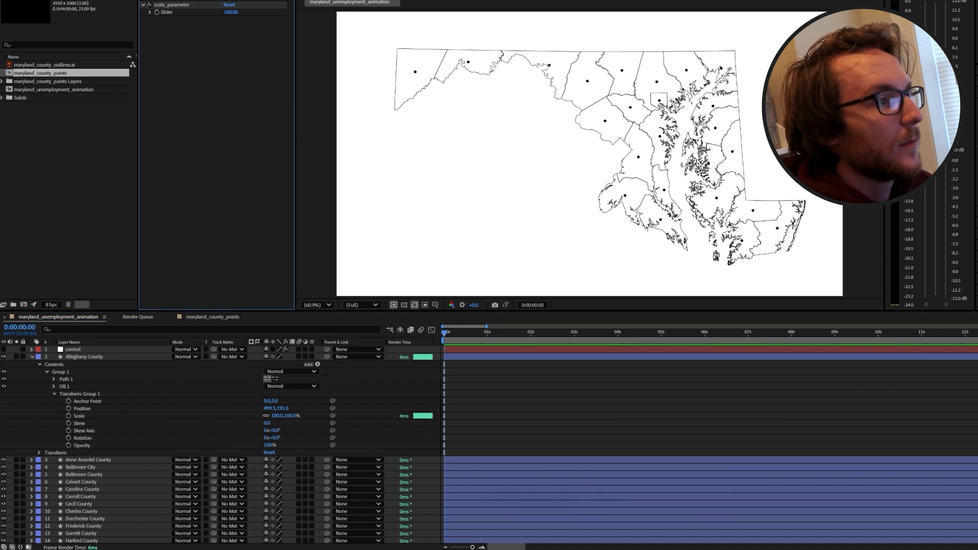
- Import unemployment_data.csv from the bubble-map-tutorial folder into the After Effects project
{"action": "key", "text": "alt+Tab"}
{"action": "double_click", "coordinate": [378, 181]}
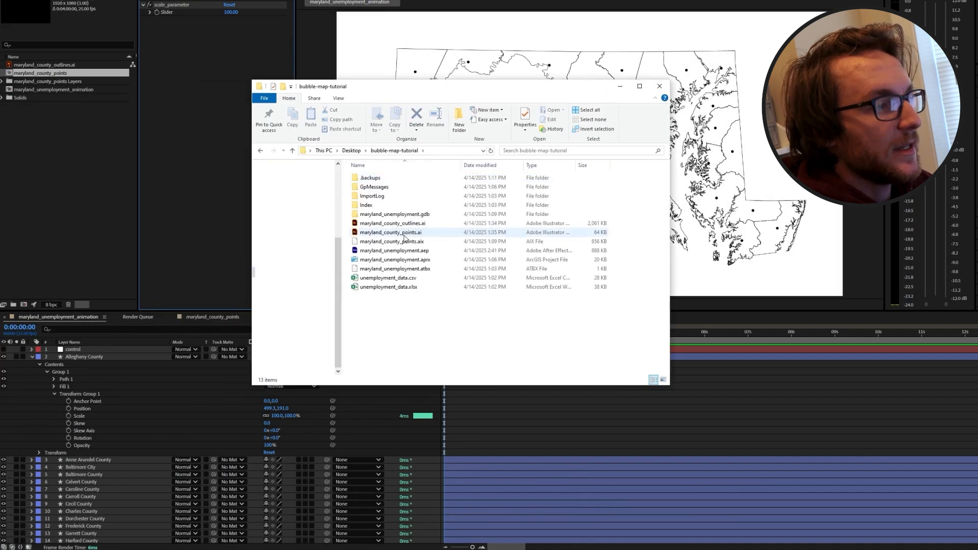
{"action": "left_click", "coordinate": [390, 278]}
{"action": "left_click_drag", "start_coordinate": [390, 278], "coordinate": [86, 185]}
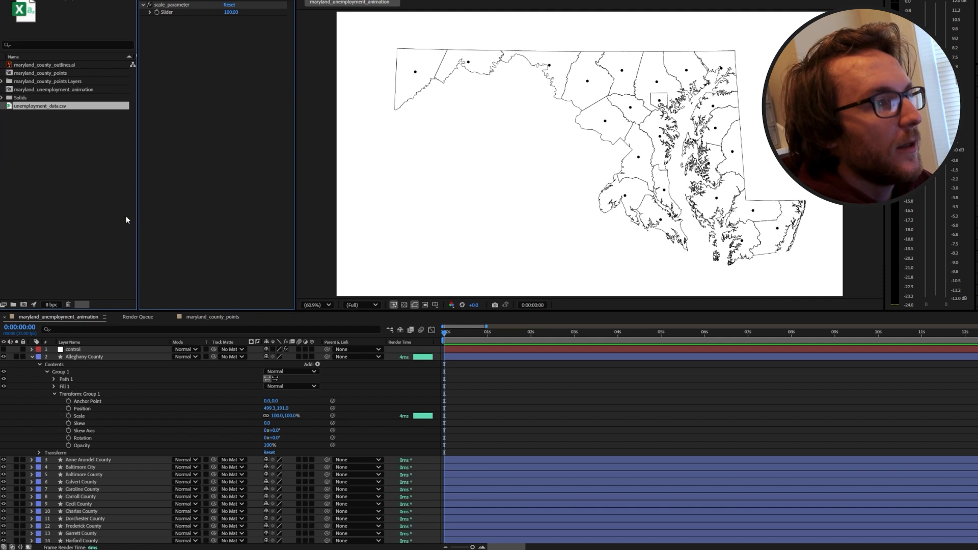
- Add an expression to Alleghany County's Transform Group 1 Scale and replace its default text with [100,100]
{"action": "left_click", "coordinate": [69, 415], "text": "alt"}
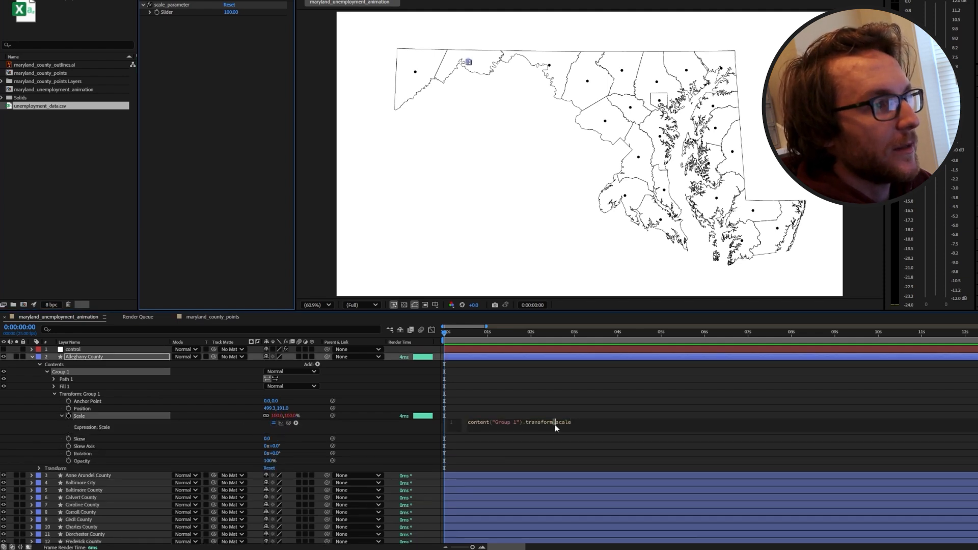
{"action": "key", "text": "ctrl+a"}
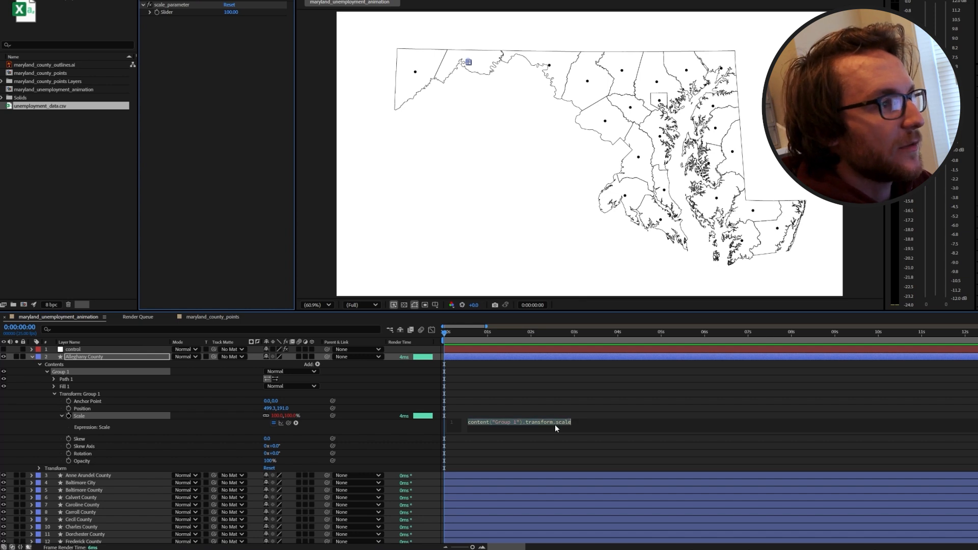
{"action": "key", "text": "BackSpace"}
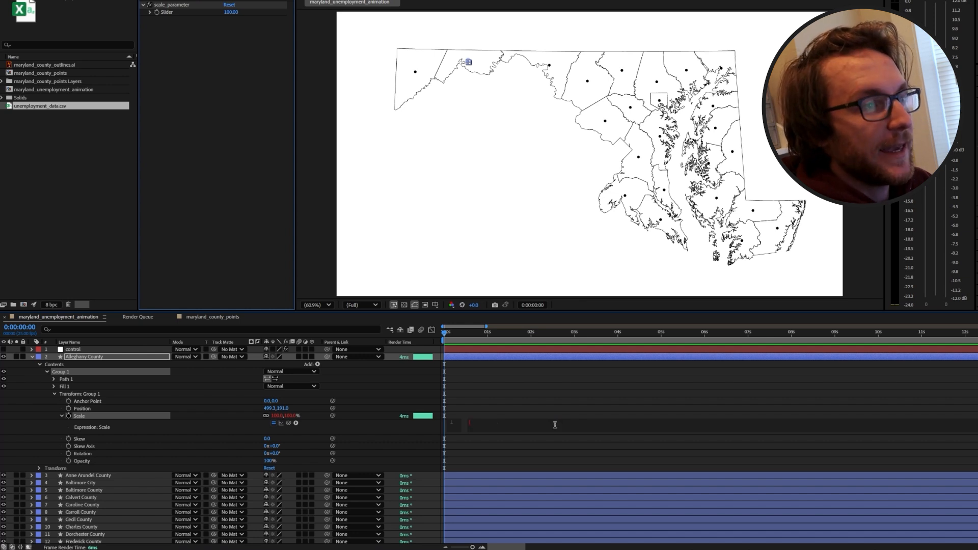
{"action": "type", "text": "[100,100"}
{"action": "left_click", "coordinate": [552, 405]}
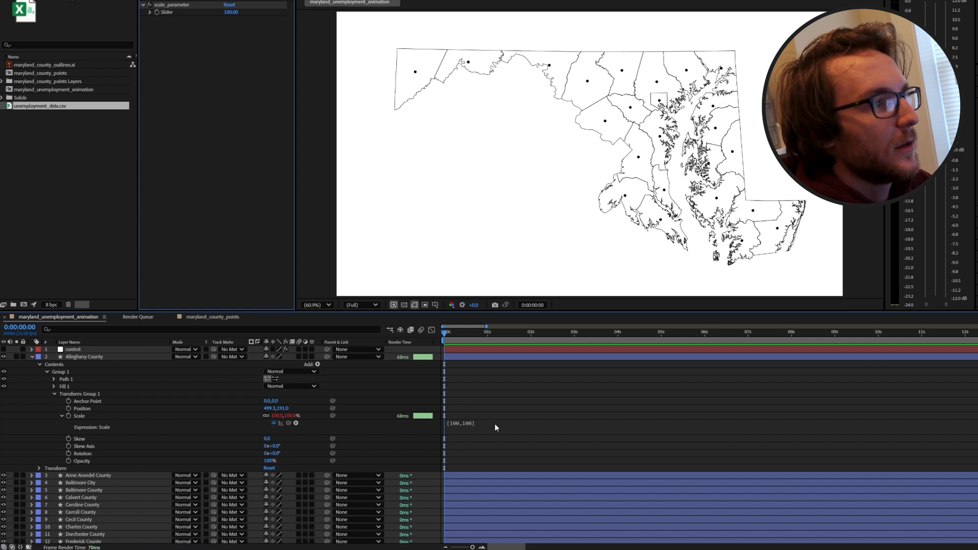
- Above the [100,100] line, declare var data_value and link it to the unemployment_data.csv footage
{"action": "left_click", "coordinate": [494, 424]}
{"action": "key", "text": "Return"}
{"action": "key", "text": "Return"}
{"action": "key", "text": "Up"}
{"action": "key", "text": "Up"}
{"action": "type", "text": "var data_value"}
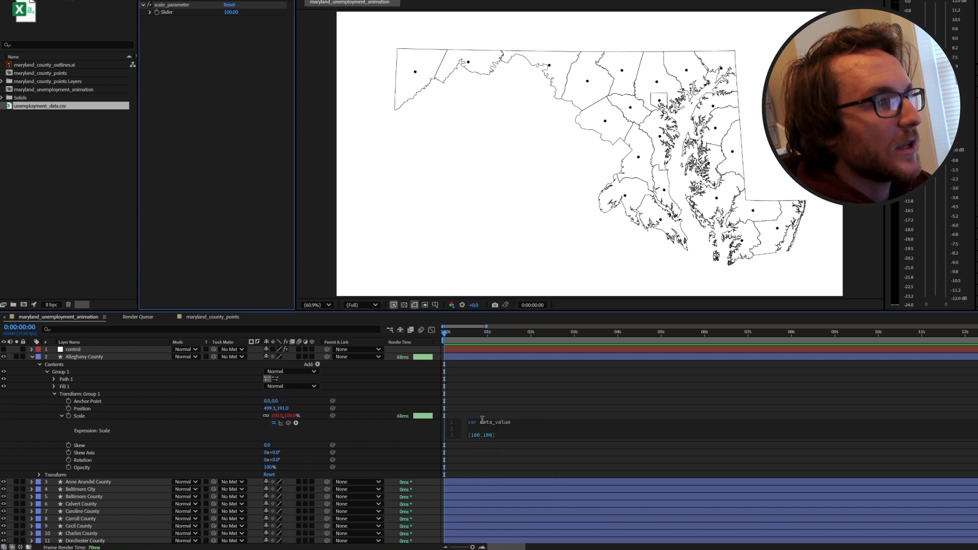
{"action": "type", "text": " ="}
{"action": "left_click_drag", "start_coordinate": [289, 422], "coordinate": [63, 106]}
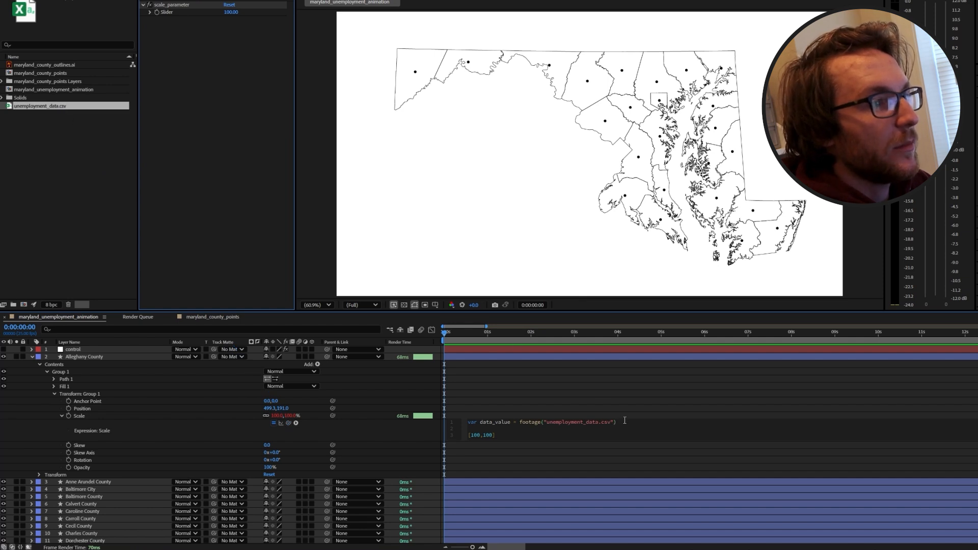
- Complete the data_value declaration by appending .dataValue([1,1]); to the footage reference
{"action": "type", "text": ".dataValue"}
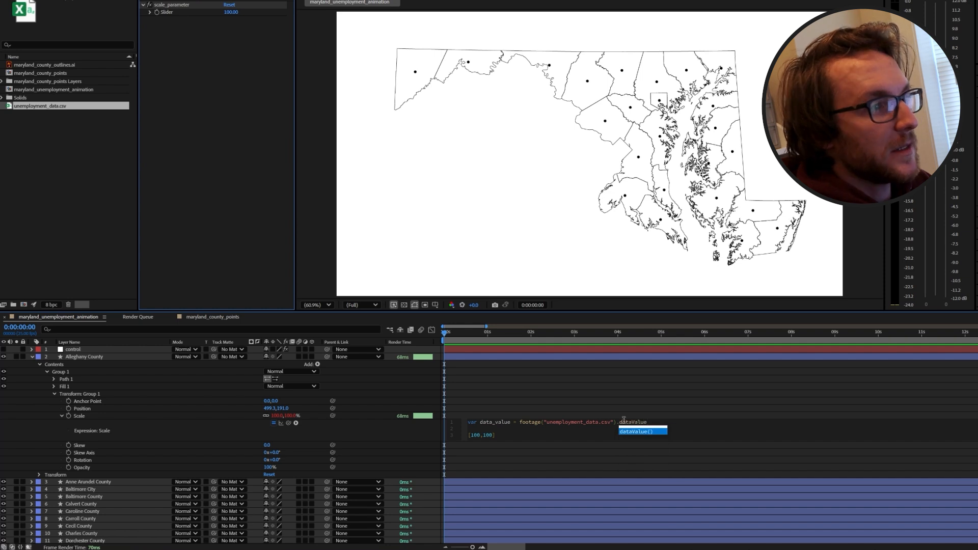
{"action": "key", "text": "Return"}
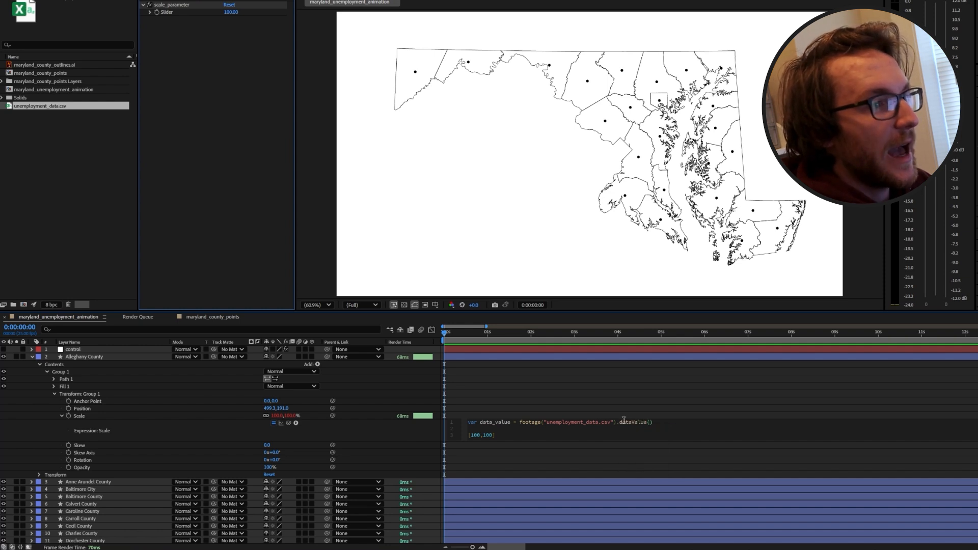
{"action": "type", "text": "[1,1"}
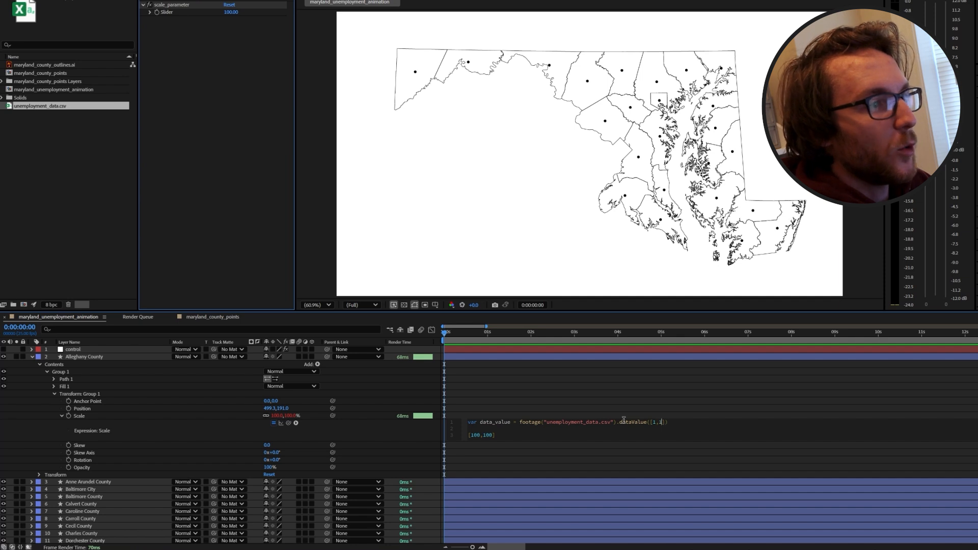
{"action": "left_click", "coordinate": [675, 424]}
{"action": "type", "text": ";"}
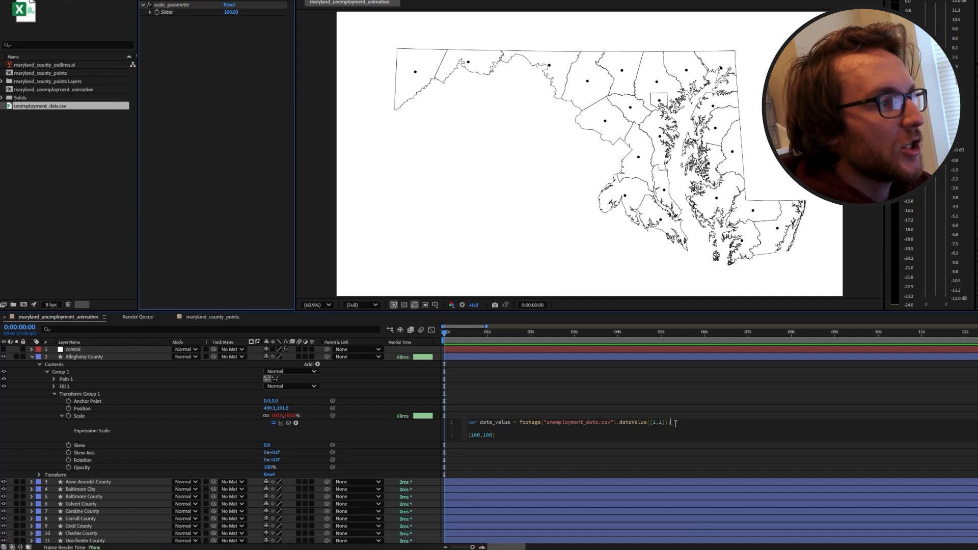
- Replace both 100 values in Alleghany County's Scale expression with data_value and commit the expression
{"action": "double_click", "coordinate": [475, 436]}
{"action": "type", "text": "data_value"}
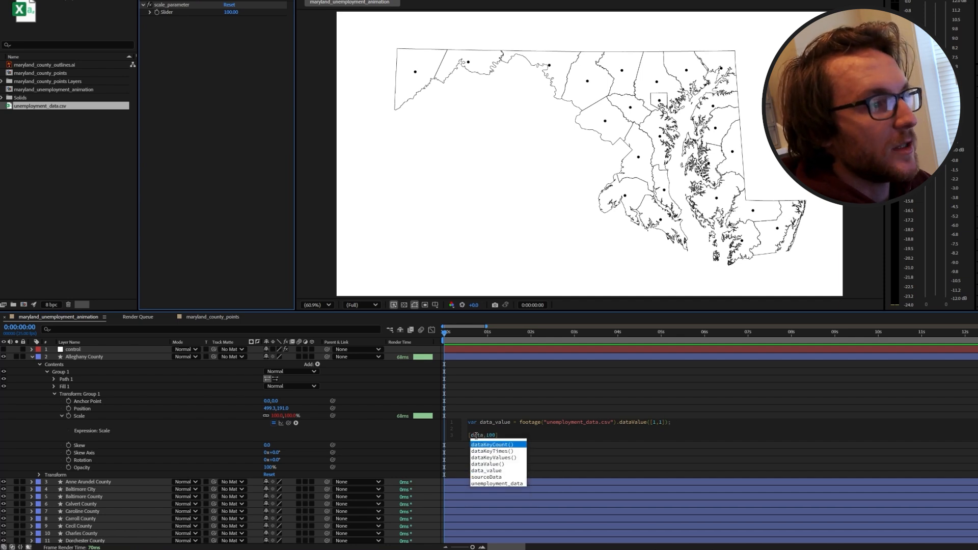
{"action": "double_click", "coordinate": [508, 435]}
{"action": "type", "text": "data_value"}
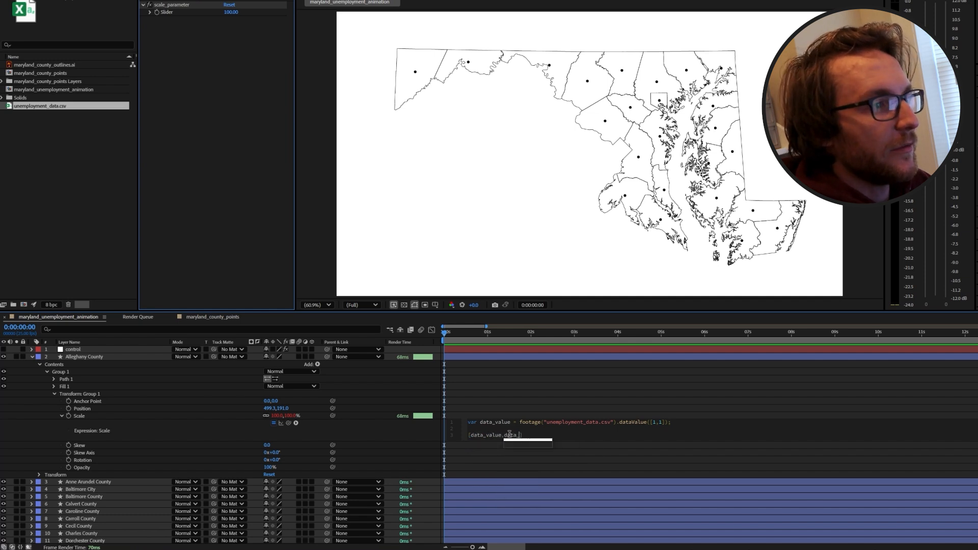
{"action": "left_click", "coordinate": [522, 404]}
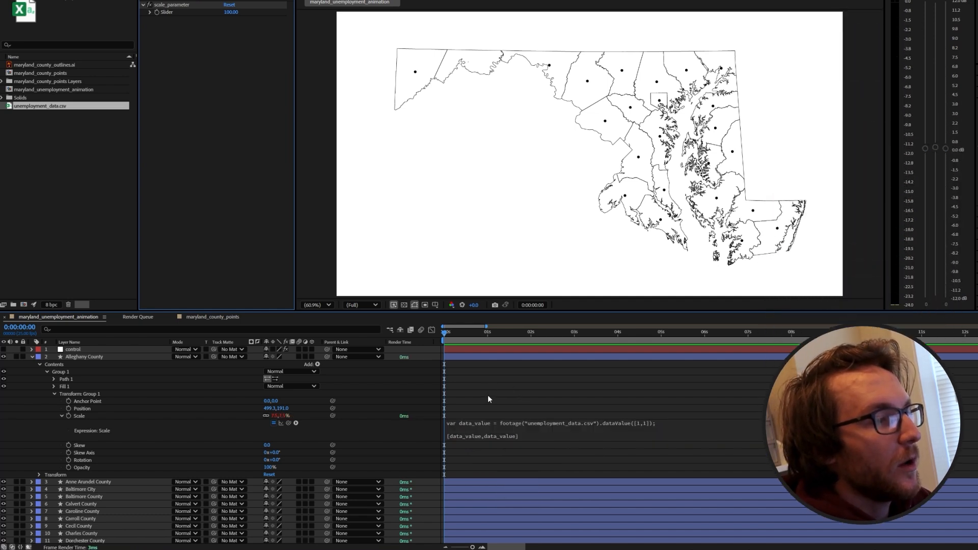
- Switch to Excel and locate Alleghany County's January 2005 value in cell B3 of the unemployment_data sheet
{"action": "mouse_move", "coordinate": [410, 548]}
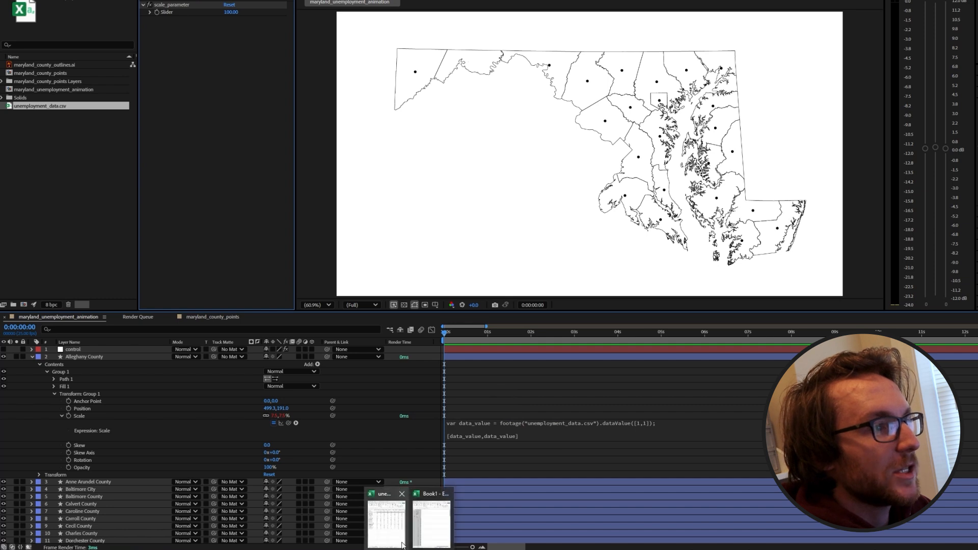
{"action": "left_click", "coordinate": [433, 507]}
{"action": "left_click", "coordinate": [713, 124]}
{"action": "left_click", "coordinate": [672, 108]}
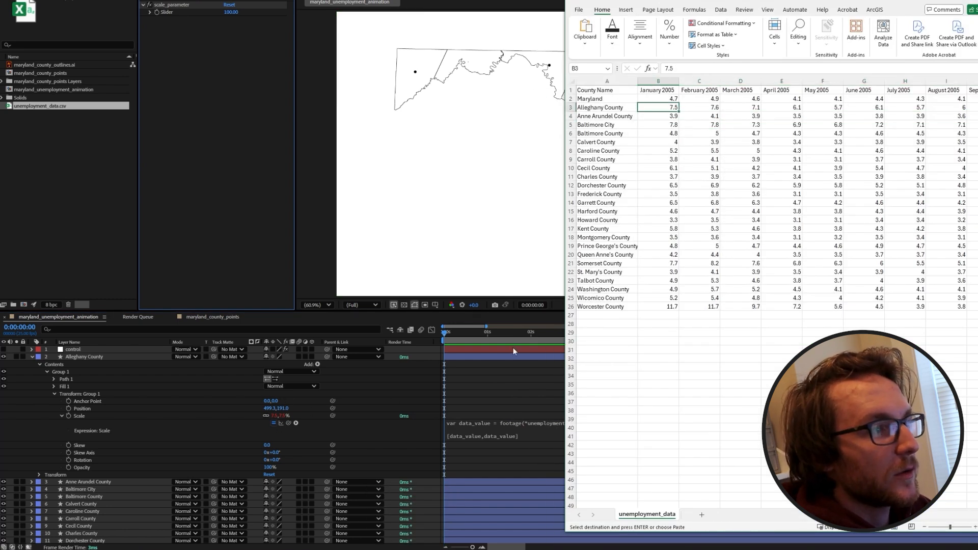
- Examine how the unemployment_data columns A to E and rows 2 to 6 correspond to months and counties
{"action": "left_click", "coordinate": [623, 82]}
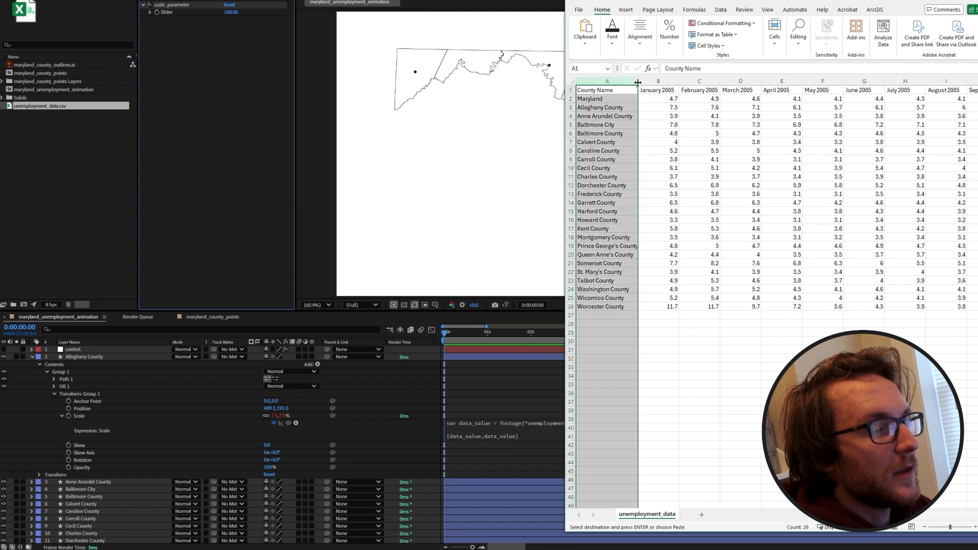
{"action": "left_click", "coordinate": [649, 82]}
{"action": "left_click", "coordinate": [699, 81]}
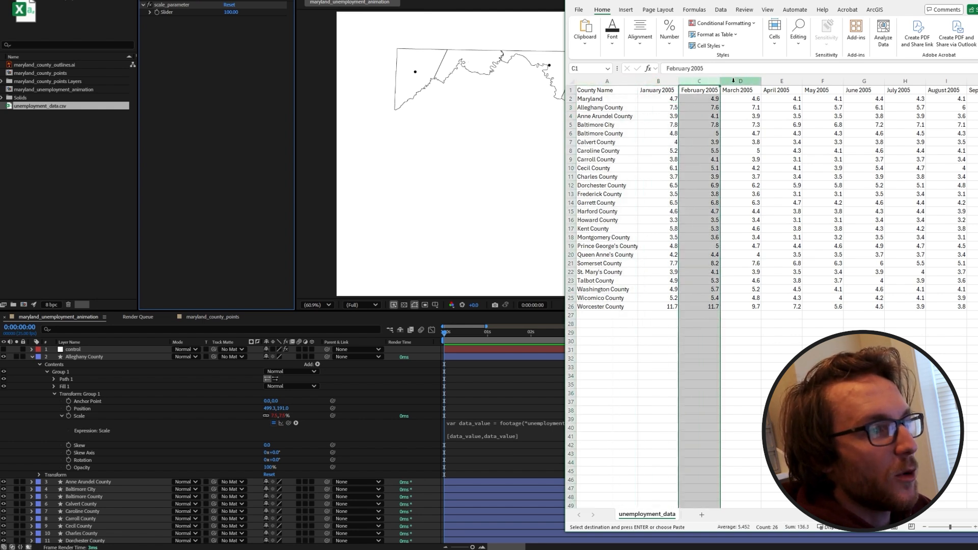
{"action": "left_click", "coordinate": [740, 81]}
{"action": "left_click", "coordinate": [776, 82]}
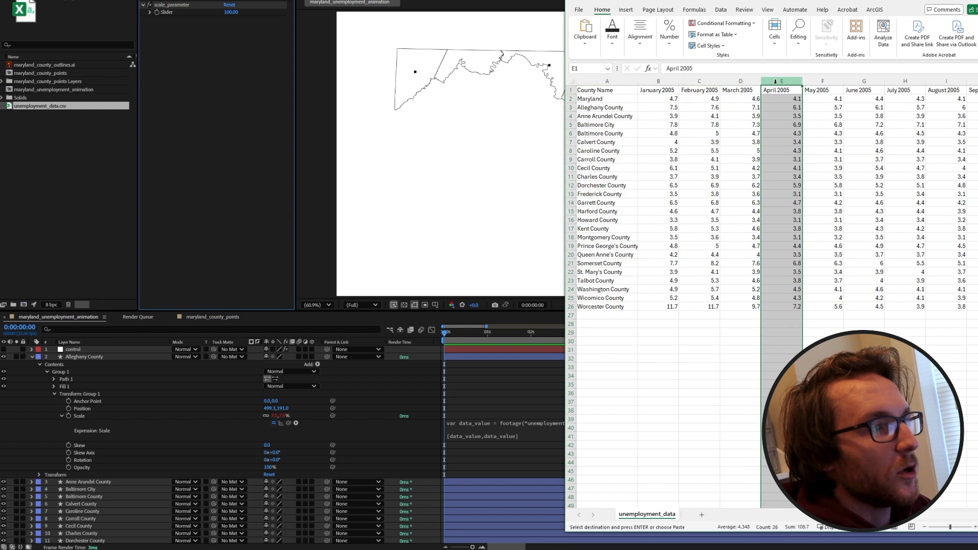
{"action": "left_click", "coordinate": [570, 99]}
{"action": "left_click", "coordinate": [570, 107]}
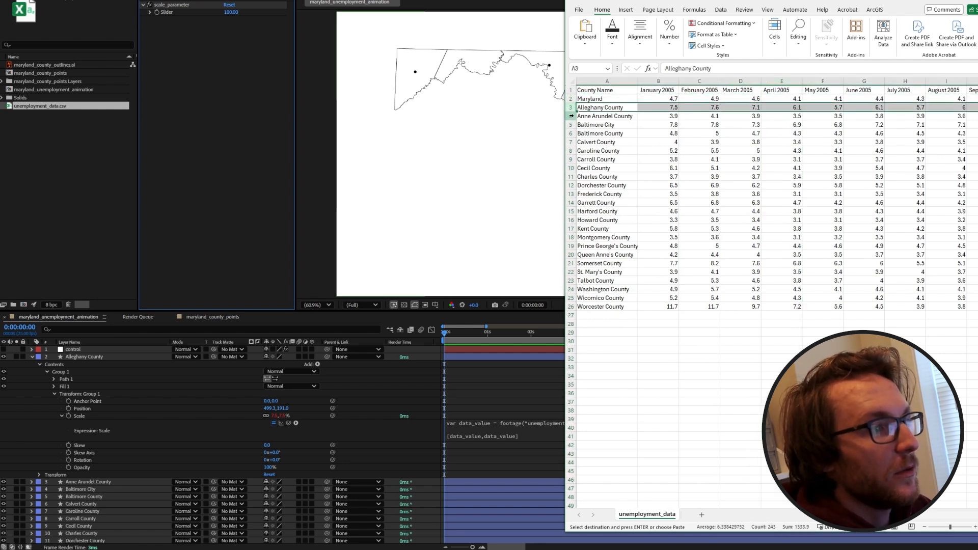
{"action": "left_click", "coordinate": [570, 117]}
{"action": "left_click", "coordinate": [571, 125]}
{"action": "left_click", "coordinate": [570, 134]}
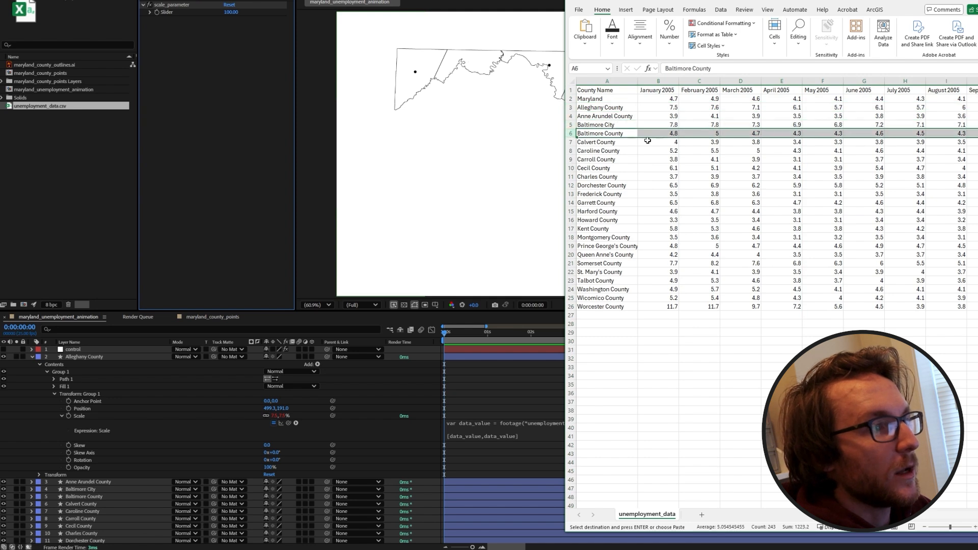
{"action": "left_click", "coordinate": [665, 108]}
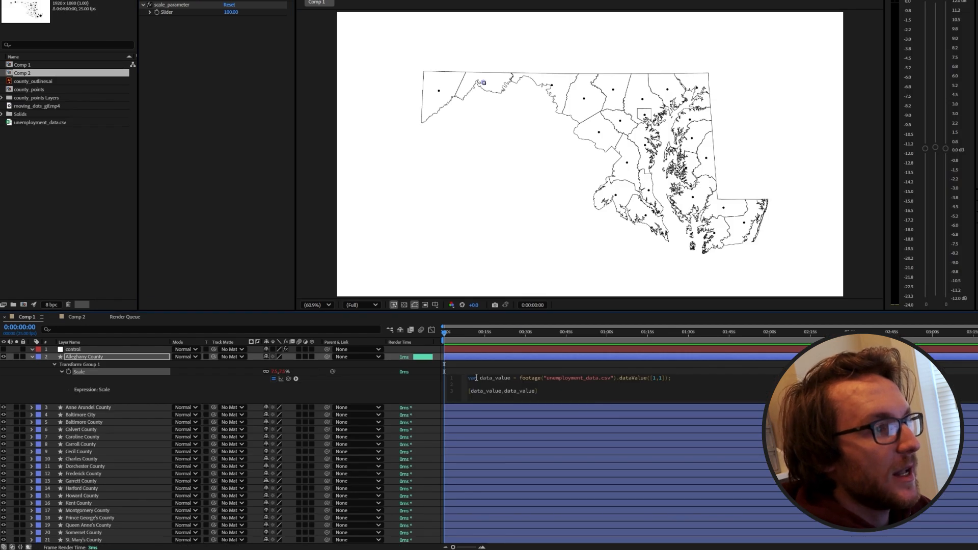
- Add the line var column = Math.floor(time*5) + 1; above the data_value declaration in Alleghany County's Scale expression in After Effects
{"action": "key", "text": "Return"}
{"action": "key", "text": "Up"}
{"action": "type", "text": "var column = Math.floor(time*5) + 1;"}
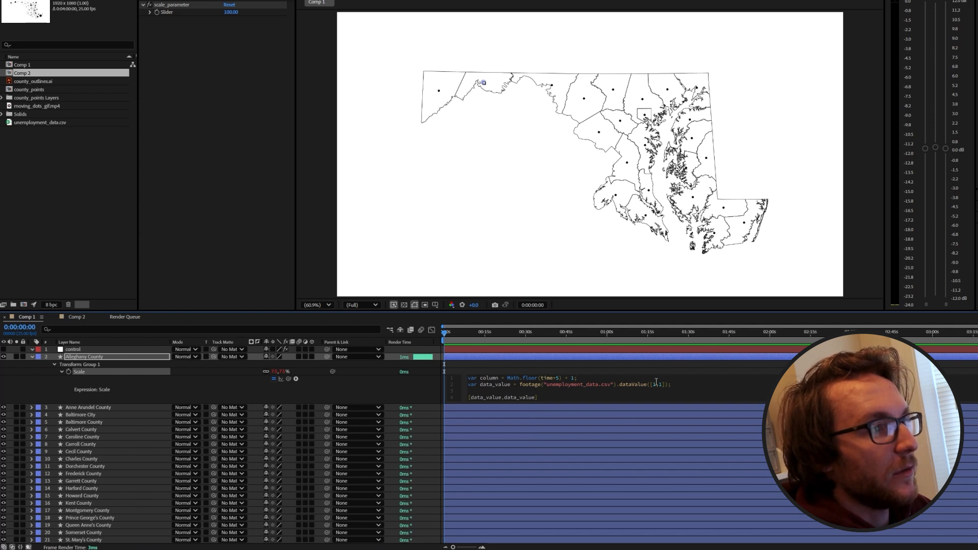
- Multiply data_value by the control layer's scale_parameter slider, use column as the first dataValue index, and commit the expression
{"action": "left_click_drag", "start_coordinate": [288, 379], "coordinate": [168, 11]}
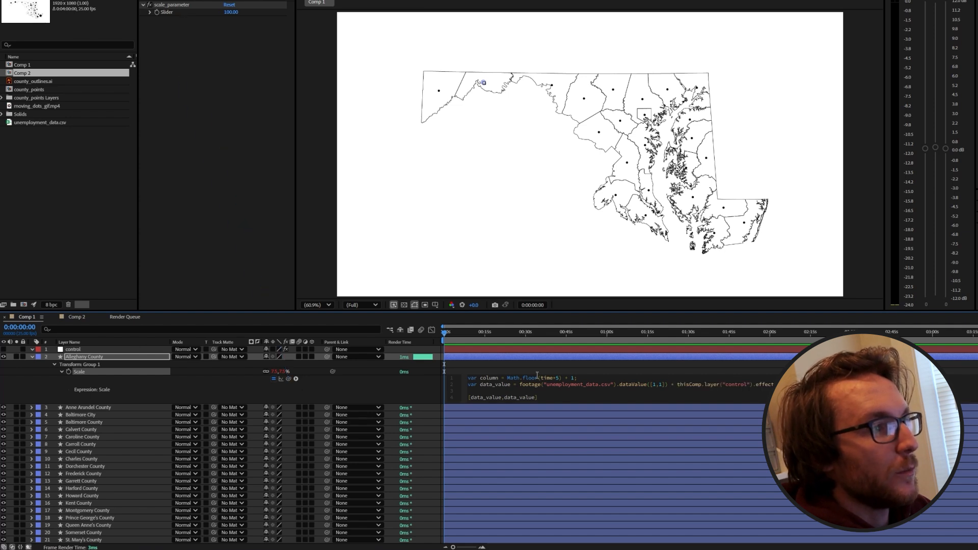
{"action": "type", "text": "column"}
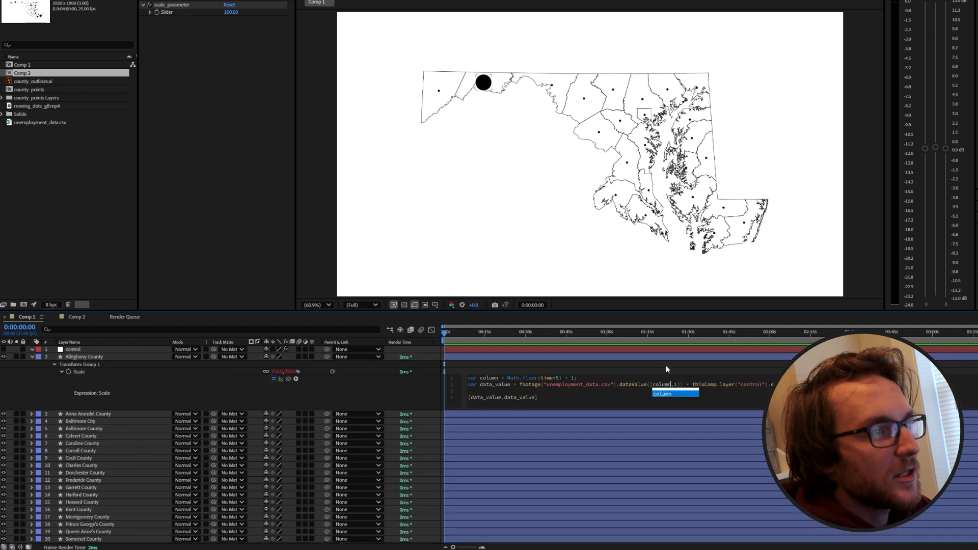
{"action": "left_click", "coordinate": [587, 370]}
- Preview Alleghany County's point animation from the start of the timeline
{"action": "mouse_move", "coordinate": [444, 337]}
{"action": "left_mouse_down"}
{"action": "mouse_move", "coordinate": [597, 345]}
{"action": "mouse_move", "coordinate": [441, 349]}
{"action": "left_mouse_up"}
{"action": "key", "text": "space"}
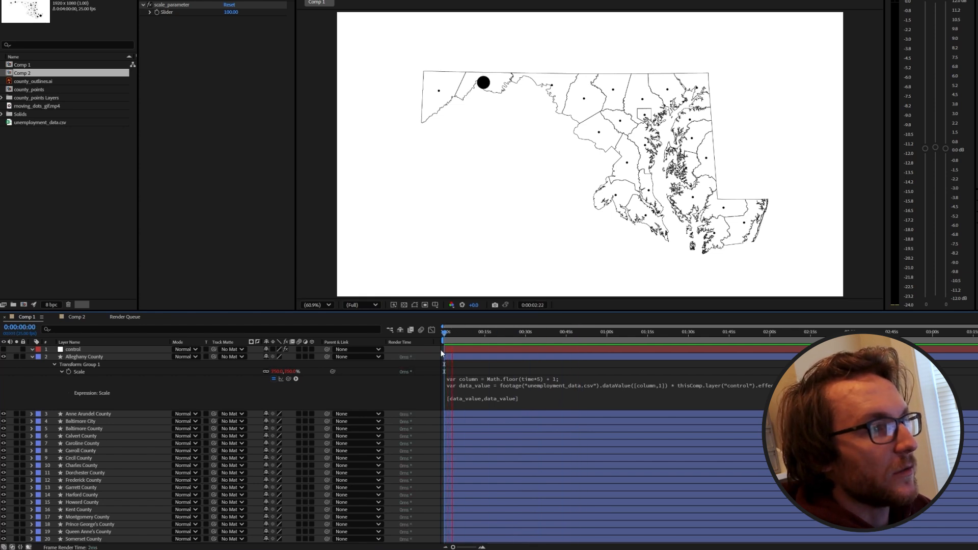
{"action": "key", "text": "space"}
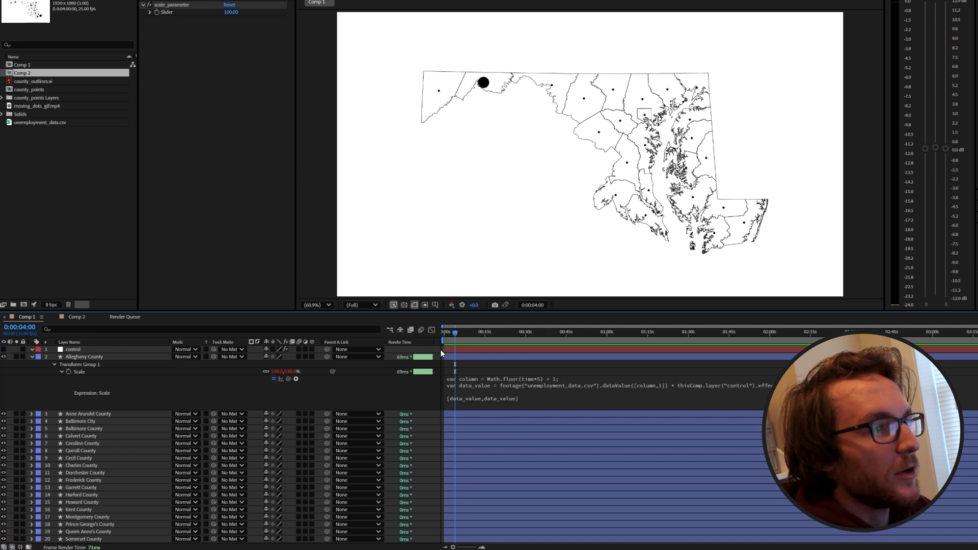
- Rename the first two county layers as Alleghany County-1 and Anne Arundel County-2
{"action": "left_click", "coordinate": [144, 357]}
{"action": "key", "text": "Return"}
{"action": "left_click", "coordinate": [145, 353]}
{"action": "type", "text": "-1"}
{"action": "key", "text": "Return"}
{"action": "left_click", "coordinate": [124, 414]}
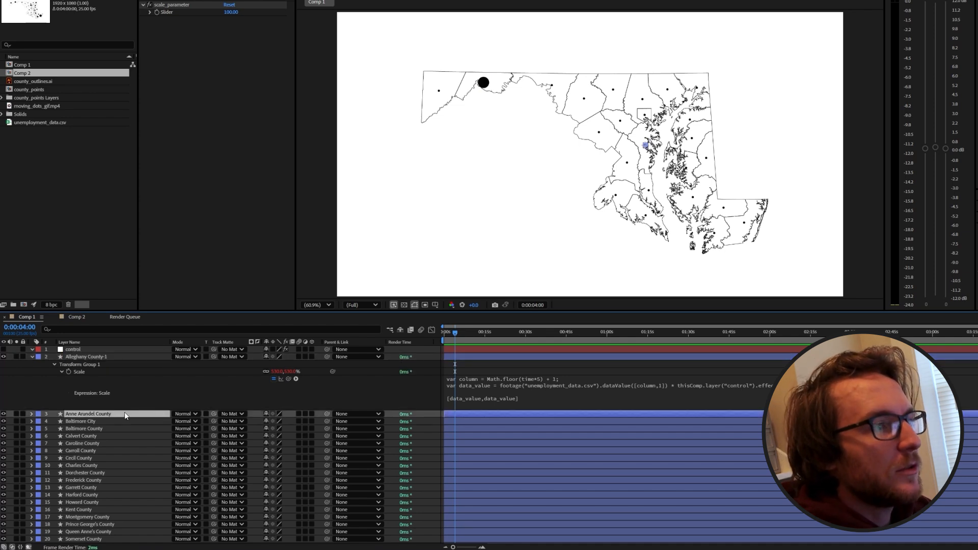
{"action": "key", "text": "Return"}
{"action": "left_click", "coordinate": [124, 413]}
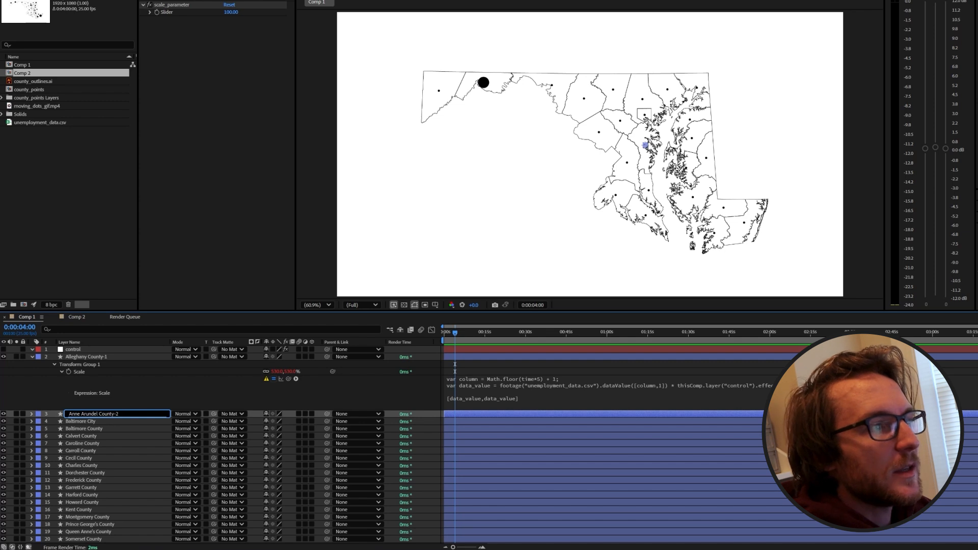
{"action": "type", "text": "-2"}
{"action": "key", "text": "Return"}
- Append the sequential suffixes -3 through -9 to the layer names from Baltimore City through Charles County
{"action": "left_click", "coordinate": [124, 421]}
{"action": "key", "text": "Return"}
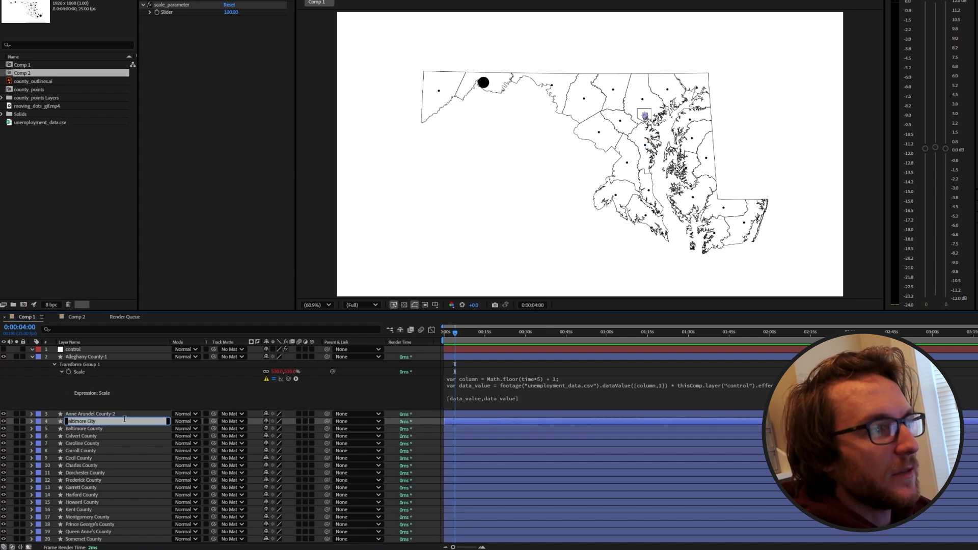
{"action": "type", "text": "-3"}
{"action": "key", "text": "Return"}
{"action": "left_click", "coordinate": [123, 428]}
{"action": "key", "text": "Return"}
{"action": "type", "text": "-4"}
{"action": "key", "text": "Return"}
{"action": "left_click", "coordinate": [120, 436]}
{"action": "key", "text": "Return"}
{"action": "type", "text": "7"}
{"action": "key", "text": "Return"}
{"action": "left_click", "coordinate": [113, 458]}
{"action": "key", "text": "Return"}
{"action": "type", "text": "-8"}
{"action": "key", "text": "Return"}
{"action": "left_click", "coordinate": [112, 465]}
{"action": "key", "text": "Return"}
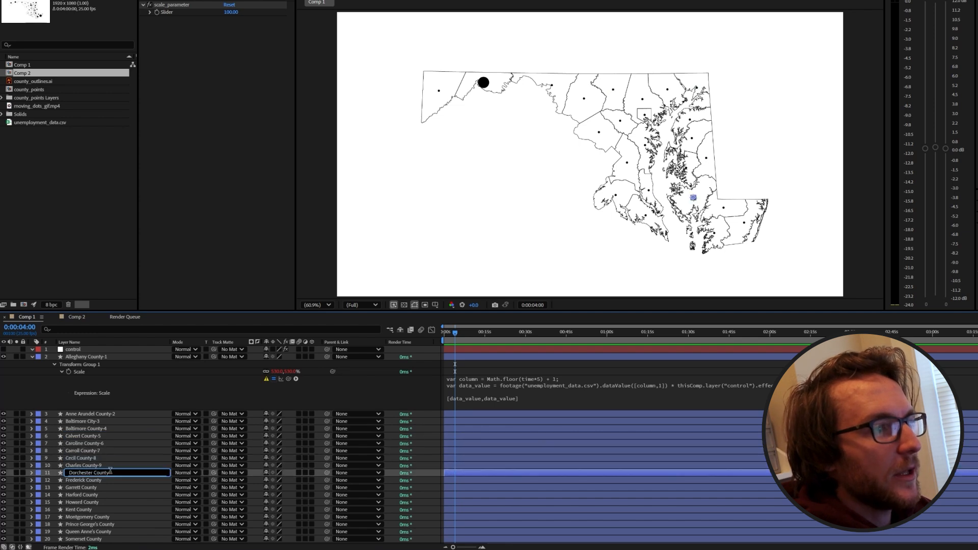
- Append the sequential suffixes -10 through -24 to the layer names from Dorchester County through Worcester County
{"action": "type", "text": "-13"}
{"action": "key", "text": "Return"}
{"action": "left_click", "coordinate": [111, 500]}
{"action": "key", "text": "Return"}
{"action": "type", "text": "-14"}
{"action": "key", "text": "Return"}
{"action": "scroll", "coordinate": [111, 500], "scroll_direction": "down", "scroll_amount": 3}
{"action": "left_click", "coordinate": [111, 458]}
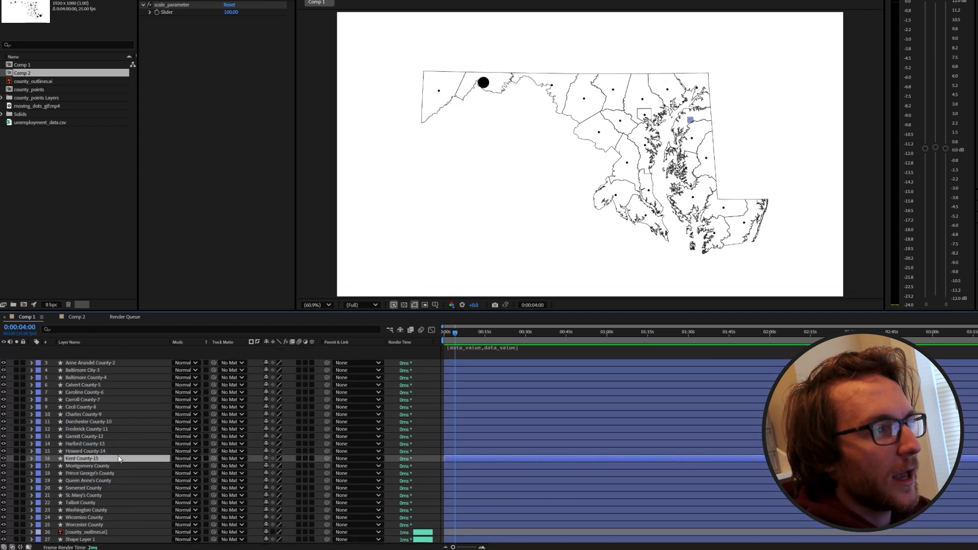
{"action": "type", "text": "-18"}
{"action": "key", "text": "Return"}
{"action": "left_click", "coordinate": [121, 486]}
{"action": "key", "text": "Return"}
{"action": "type", "text": "-19"}
{"action": "key", "text": "Return"}
{"action": "left_click", "coordinate": [121, 494]}
{"action": "key", "text": "Return"}
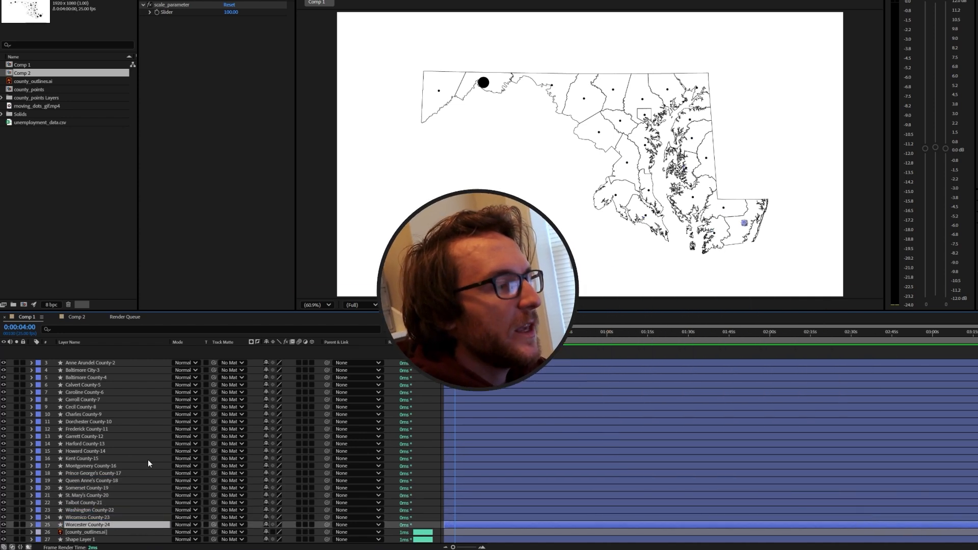
- Add the line var row = thisLayer.name.split("-")[1]; below the column declaration in Alleghany County-1's Scale expression
{"action": "scroll", "coordinate": [148, 459], "scroll_direction": "up", "scroll_amount": 2}
{"action": "left_click", "coordinate": [512, 381]}
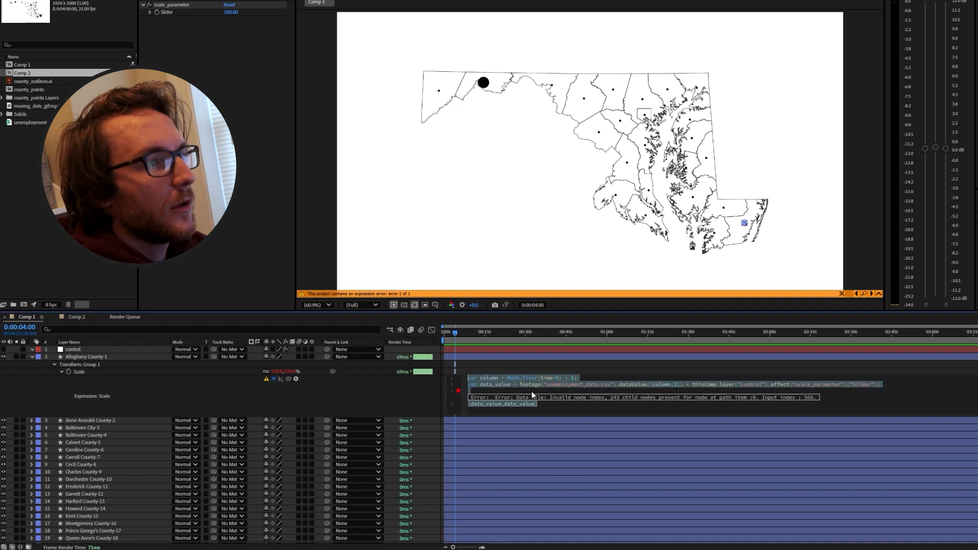
{"action": "left_click", "coordinate": [599, 377]}
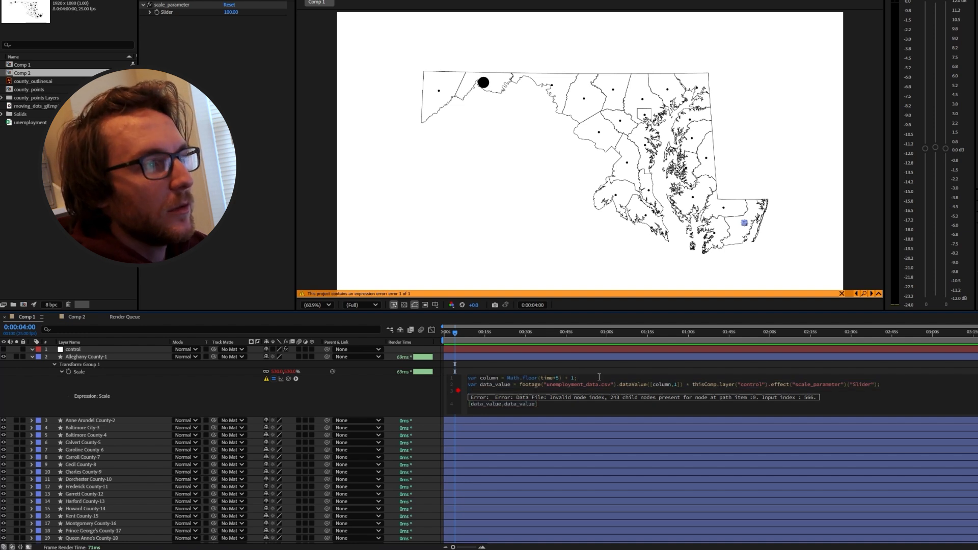
{"action": "key", "text": "Return"}
{"action": "type", "text": "var row = "}
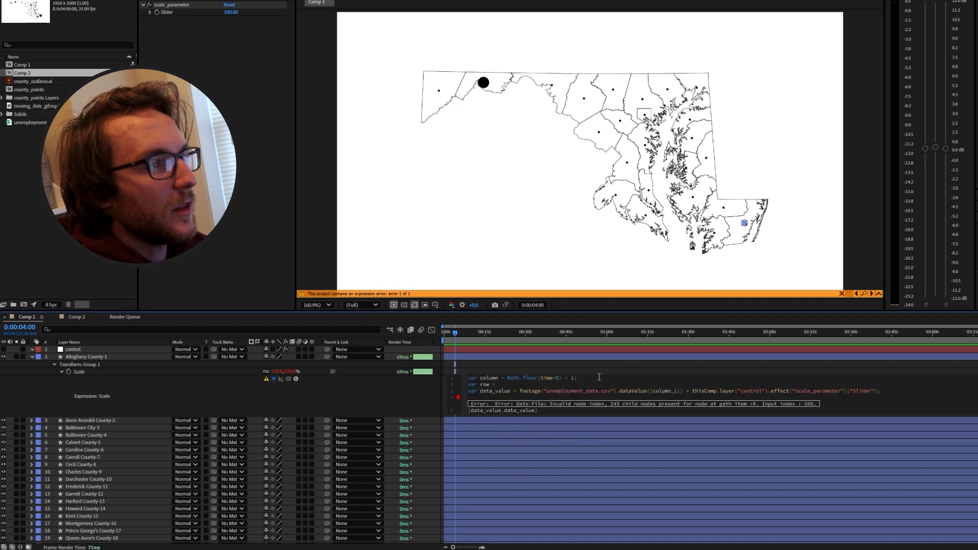
{"action": "type", "text": "thisLayer.name.split(\"\")"}
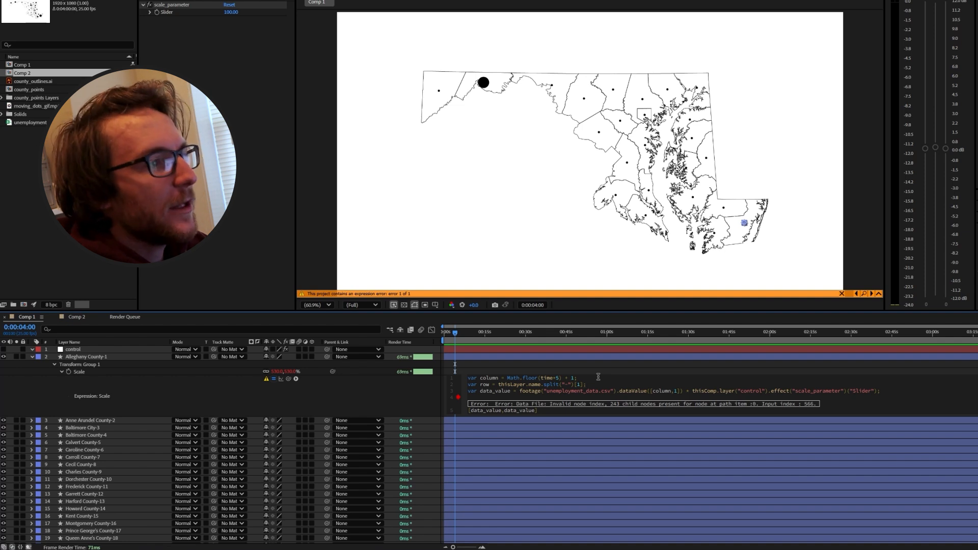
- Replace the second dataValue index with row, commit the expression, and return to the first frame
{"action": "key", "text": "BackSpace"}
{"action": "type", "text": "row"}
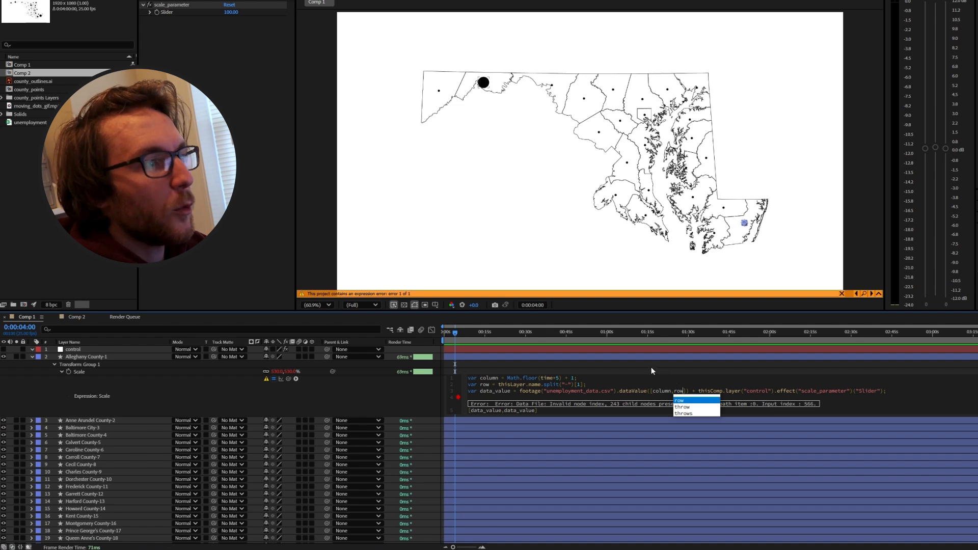
{"action": "left_click", "coordinate": [651, 370]}
{"action": "key", "text": "Home"}
- Apply the same expression to the Group 1 Scale of the county layers from Anne Arundel County-2 through Kent County-15
{"action": "left_click", "coordinate": [31, 420]}
{"action": "left_click", "coordinate": [69, 478], "text": "alt"}
{"action": "type", "text": "var column = Math.floor(time*5) + 1; var row = thisLayer.name.split(\"-\")[1]; var data_value = footage(\"unemployment_data.csv\").dataValue([column,row]) * thisComp.layer(\"control\").effect(\"scale_parameter\")(\"Slider\");  [data_value,data_value]"}
{"action": "scroll", "coordinate": [35, 459], "scroll_direction": "down", "scroll_amount": 4}
{"action": "left_click", "coordinate": [32, 437]}
{"action": "left_click", "coordinate": [69, 495], "text": "alt"}
{"action": "key", "text": "ctrl+v"}
{"action": "left_click", "coordinate": [69, 473], "text": "alt"}
{"action": "key", "text": "ctrl+v"}
{"action": "left_click", "coordinate": [68, 495], "text": "alt"}
{"action": "key", "text": "ctrl+v"}
{"action": "left_click", "coordinate": [68, 495], "text": "alt"}
{"action": "key", "text": "ctrl+v"}
{"action": "left_click", "coordinate": [68, 495], "text": "alt"}
{"action": "key", "text": "ctrl+v"}
{"action": "left_click", "coordinate": [68, 495], "text": "alt"}
{"action": "key", "text": "ctrl+v"}
{"action": "left_click", "coordinate": [68, 495], "text": "alt"}
{"action": "key", "text": "ctrl+v"}
- Apply the same expression to the Group 1 Scale of the county layers from Montgomery County-16 through Worcester County-24
{"action": "scroll", "coordinate": [47, 488], "scroll_direction": "down", "scroll_amount": 4}
{"action": "left_click", "coordinate": [68, 495], "text": "alt"}
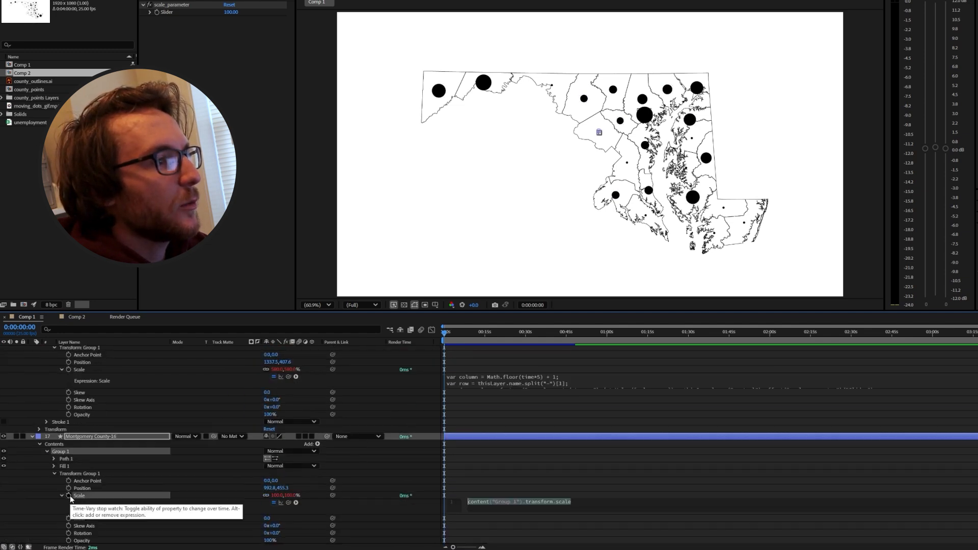
{"action": "key", "text": "ctrl+v"}
{"action": "scroll", "coordinate": [66, 497], "scroll_direction": "down", "scroll_amount": 8}
{"action": "left_click", "coordinate": [68, 495], "text": "alt"}
{"action": "key", "text": "ctrl+v"}
{"action": "left_click", "coordinate": [69, 495], "text": "alt"}
{"action": "key", "text": "ctrl+v"}
{"action": "left_click", "coordinate": [68, 495], "text": "alt"}
{"action": "key", "text": "ctrl+v"}
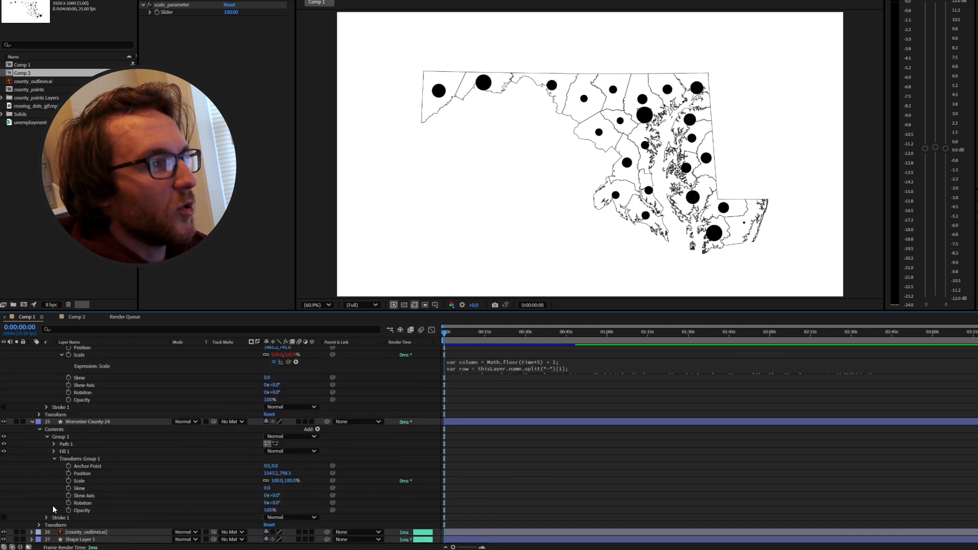
{"action": "left_click", "coordinate": [69, 480], "text": "alt"}
{"action": "type", "text": "var column = Math.floor(time*5) + 1; var row = thisLayer.name.split(\"-\")[1]; var data_value = footage(\"unemployment_data.csv\").dataValue([column,row]) * thisComp.layer(\"control\").effect(\"scale_parameter\")(\"Slider\");  [data_value,data_value]"}
- Play back the map animation from the first frame with all county points driven by the data
{"action": "scroll", "coordinate": [90, 429], "scroll_direction": "up", "scroll_amount": 15}
{"action": "left_click", "coordinate": [90, 428]}
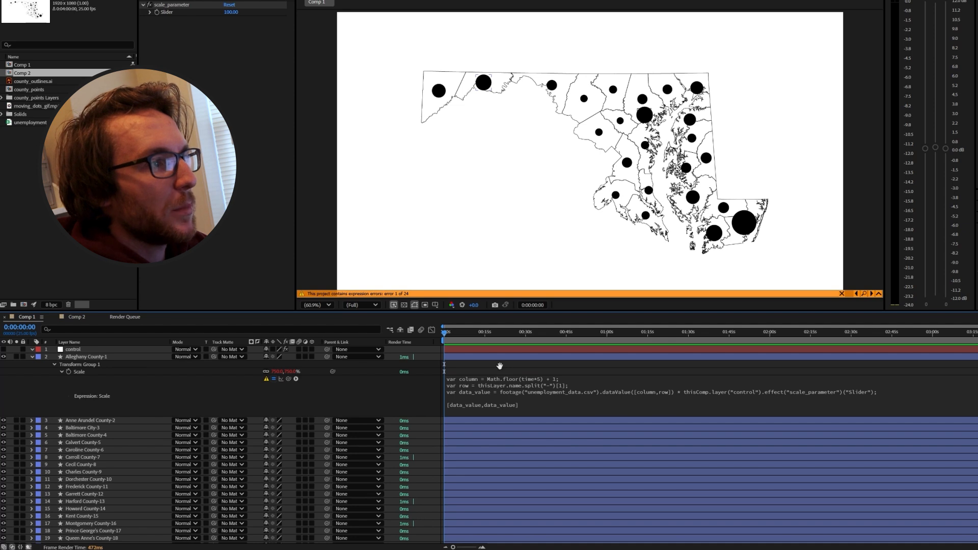
{"action": "key", "text": "space"}
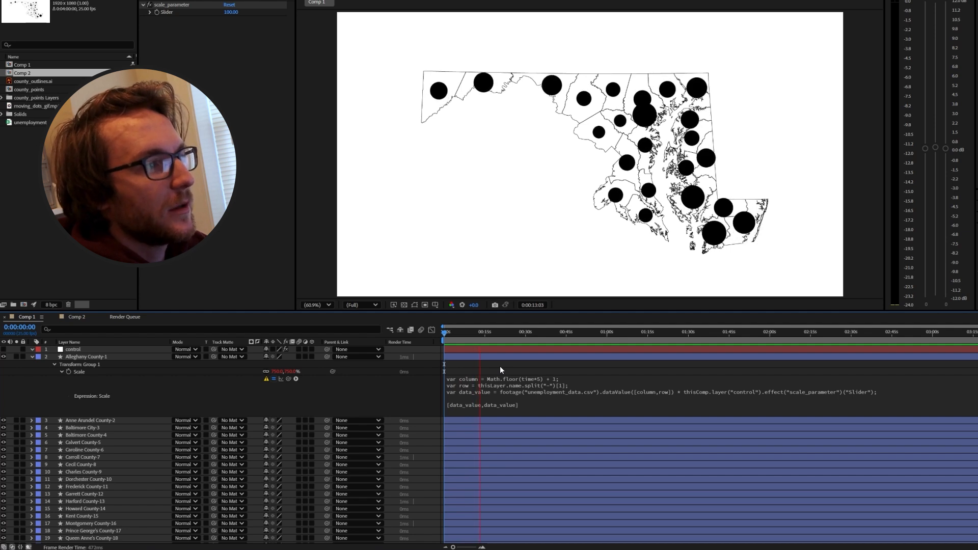
{"action": "key", "text": "space"}
- Replace Alleghany County-1's Scale expression with the code that interpolates unemployment between monthly columns using linear() and outputs [dot_size, dot_size]
{"action": "left_click", "coordinate": [549, 388]}
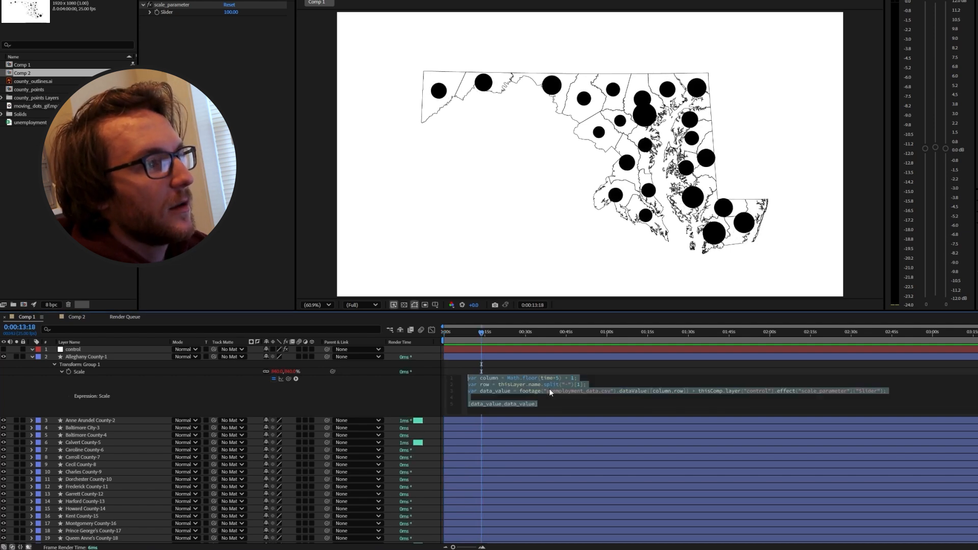
{"action": "key", "text": "ctrl+v"}
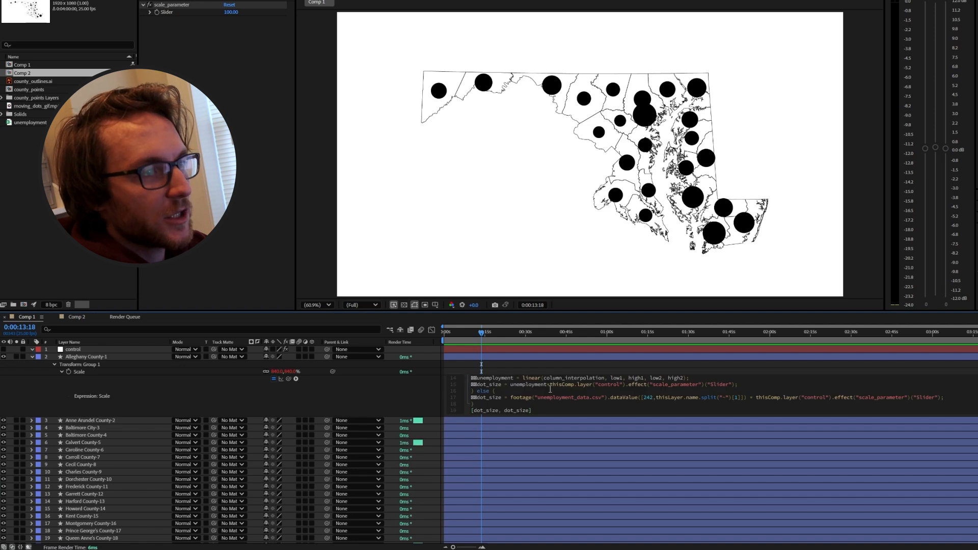
{"action": "left_click", "coordinate": [547, 386]}
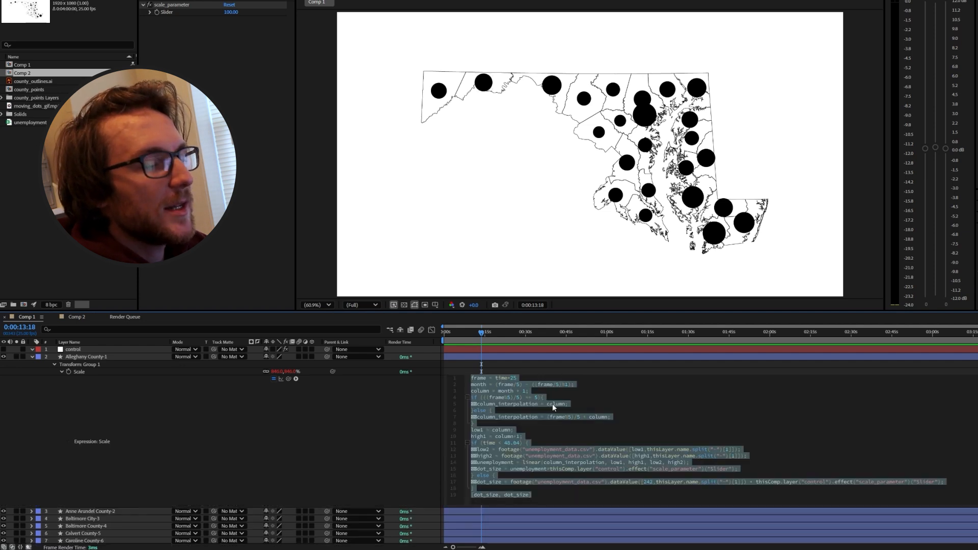
{"action": "left_click", "coordinate": [553, 403]}
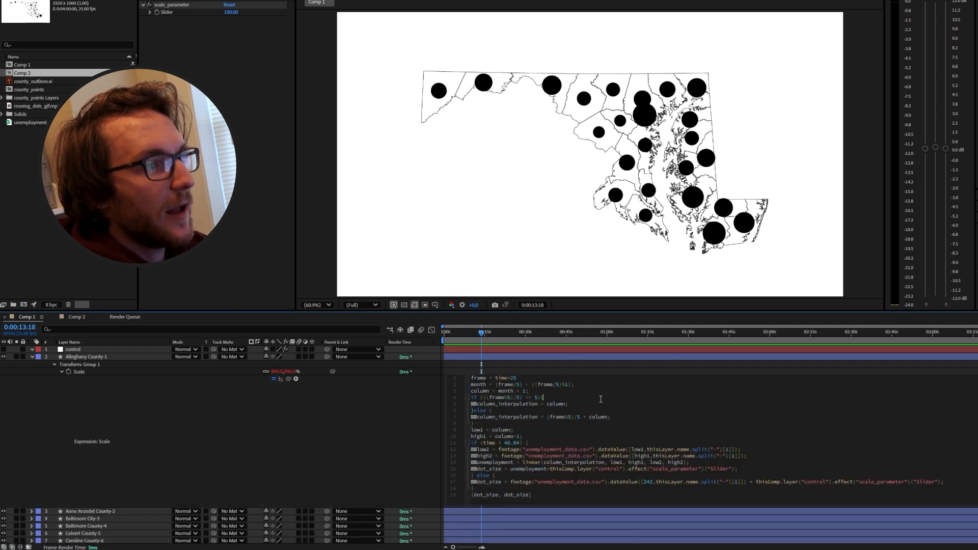